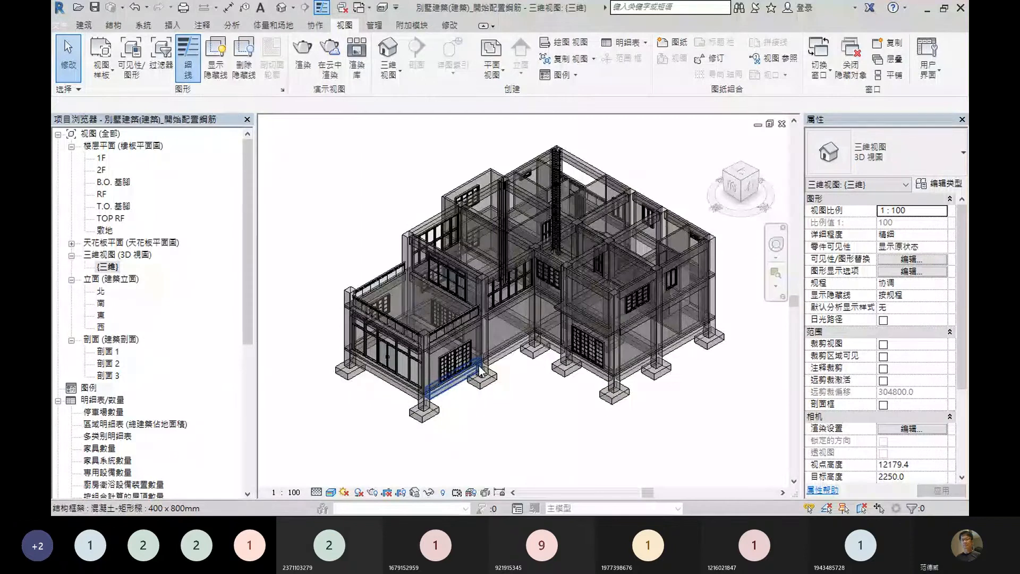
# - Examine the rebar inside the villa's corner column and neighbouring column, down to their footings, in the 3D view
pyautogui.scroll(3, 494, 366)
pyautogui.keyDown('shift'); pyautogui.moveTo(496, 362); pyautogui.dragTo(554, 352, button='middle'); pyautogui.keyUp('shift')
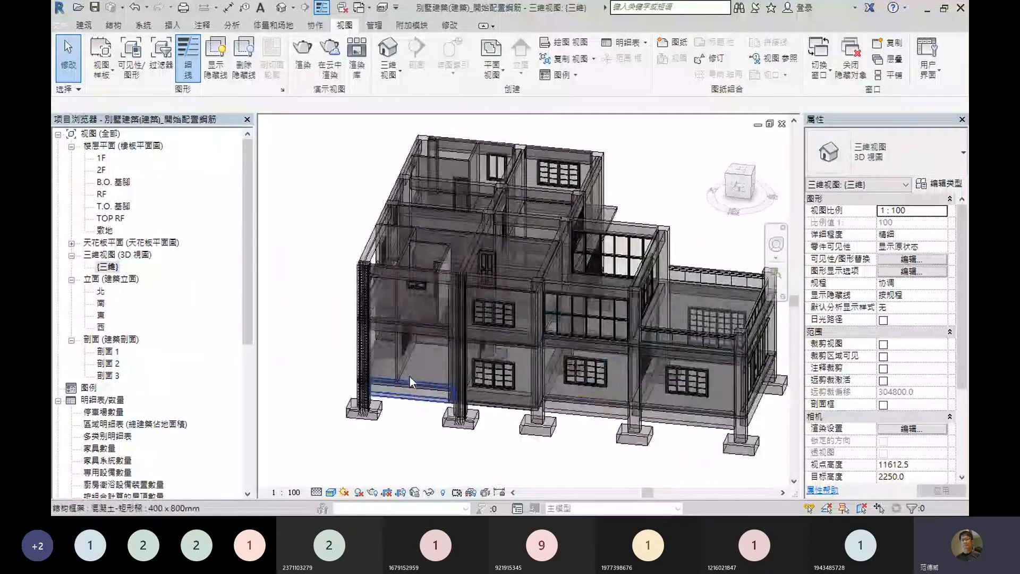
pyautogui.scroll(5, 407, 376)
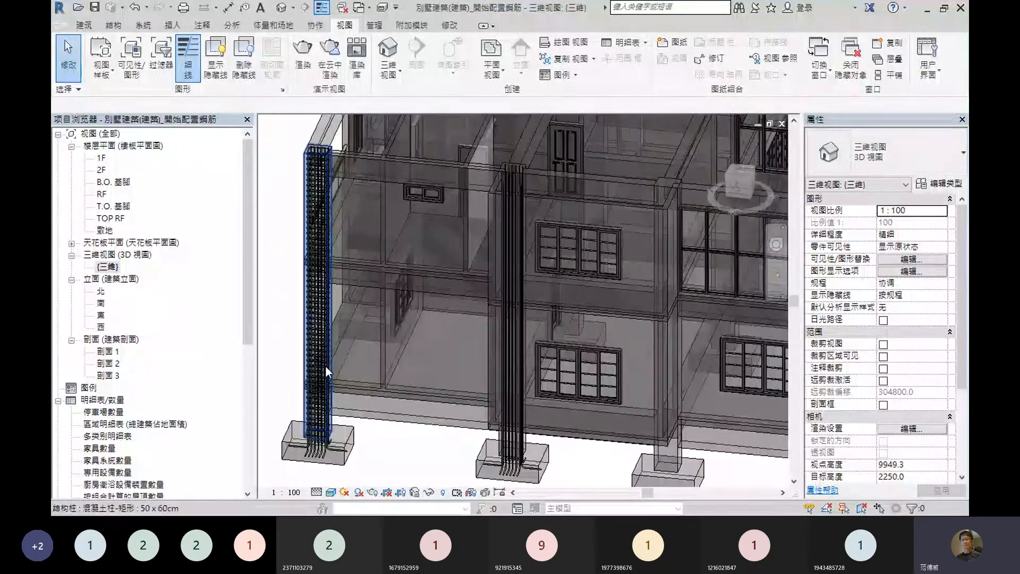
pyautogui.scroll(3, 330, 346)
pyautogui.moveTo(327, 394); pyautogui.dragTo(458, 305, button='middle')
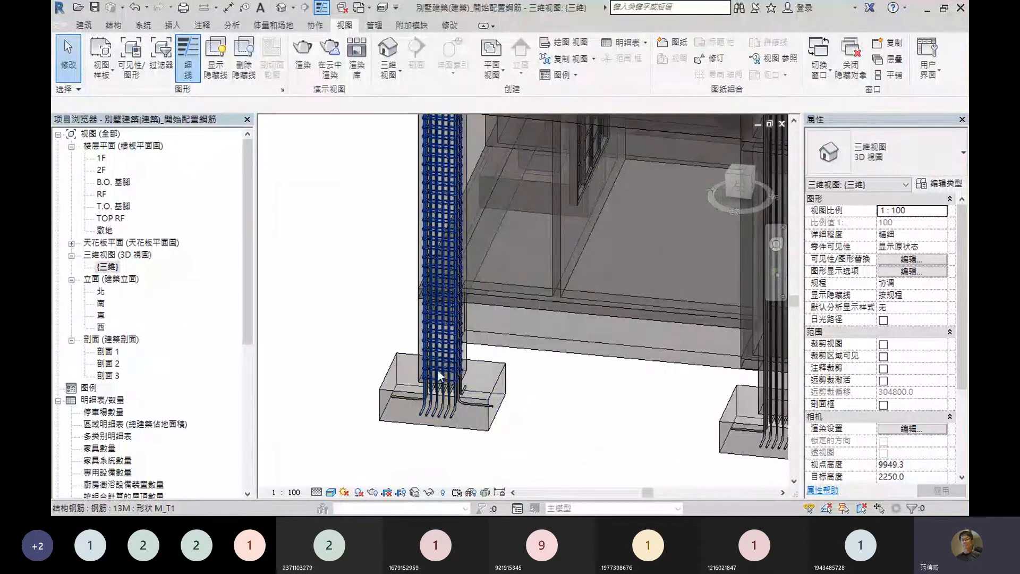
pyautogui.scroll(-1, 441, 375)
pyautogui.keyDown('shift'); pyautogui.moveTo(441, 372); pyautogui.dragTo(433, 290, button='middle'); pyautogui.keyUp('shift')
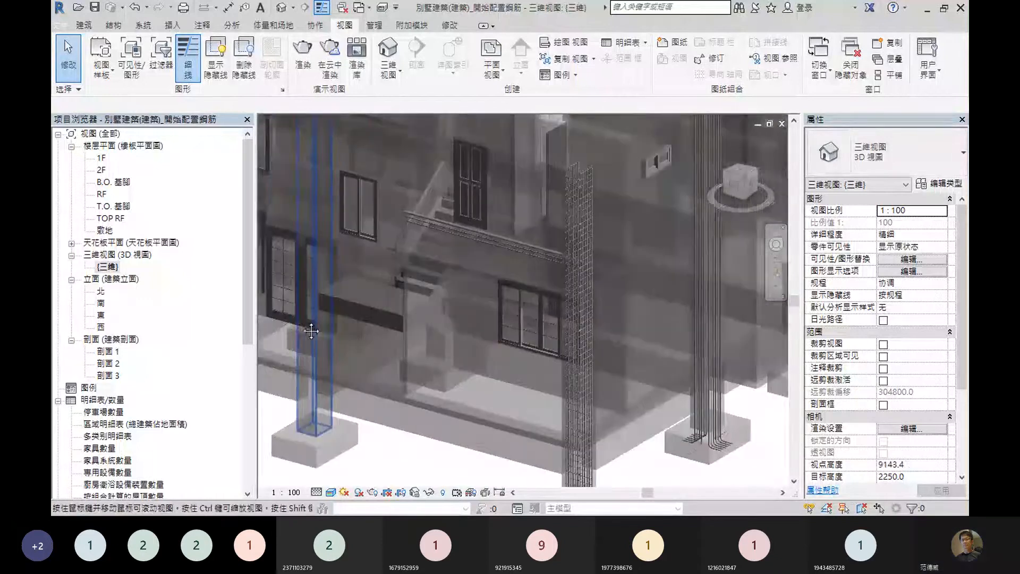
pyautogui.scroll(5, 433, 290)
pyautogui.keyDown('shift'); pyautogui.moveTo(355, 318); pyautogui.dragTo(466, 342, button='middle'); pyautogui.keyUp('shift')
pyautogui.scroll(-6, 534, 357)
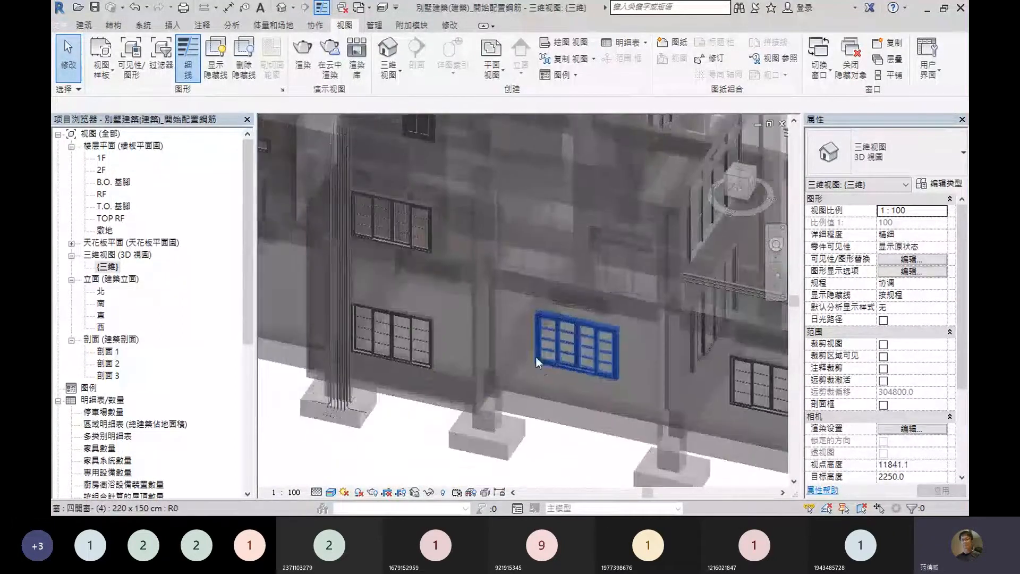
pyautogui.keyDown('shift'); pyautogui.moveTo(534, 357); pyautogui.dragTo(522, 357, button='middle'); pyautogui.keyUp('shift')
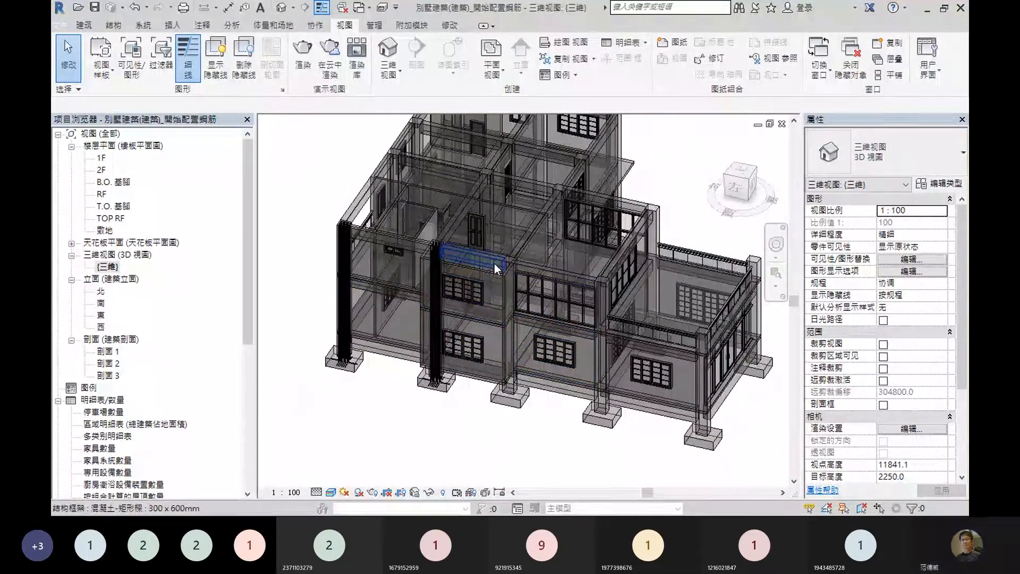
pyautogui.scroll(3, 464, 361)
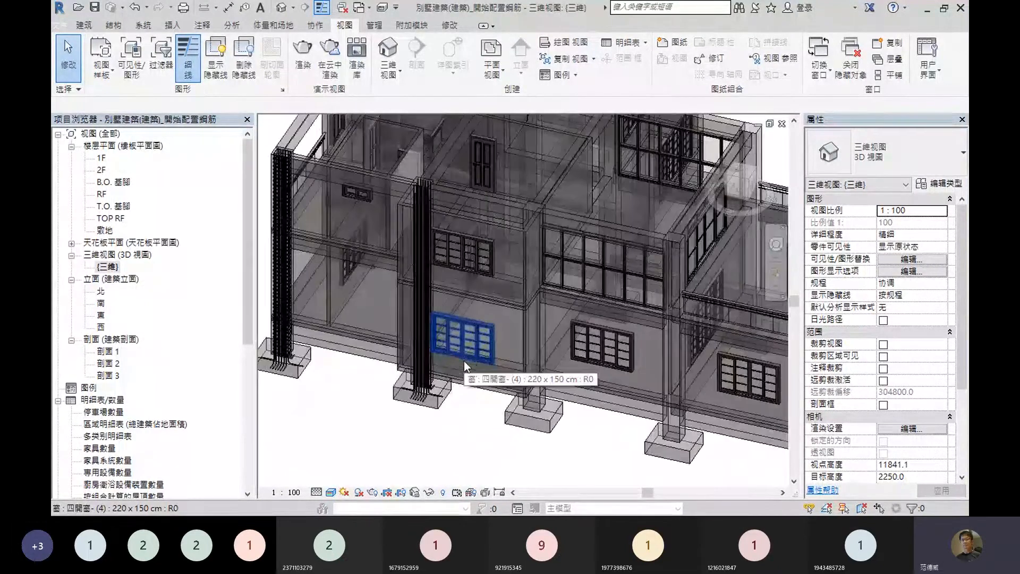
pyautogui.moveTo(464, 361)
pyautogui.mouseDown(button='middle')
pyautogui.moveTo(470, 337)
pyautogui.moveTo(471, 349)
pyautogui.mouseUp(button='middle')
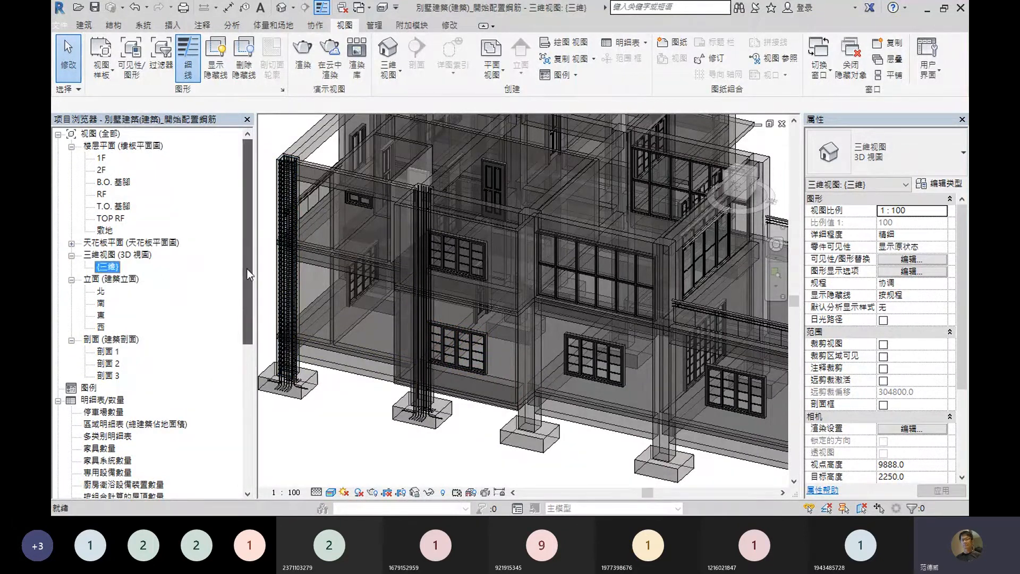
# - Review the rebar schedule 钢筋明细表 and return to the {三维} 3D view
pyautogui.moveTo(247, 268); pyautogui.dragTo(256, 384)
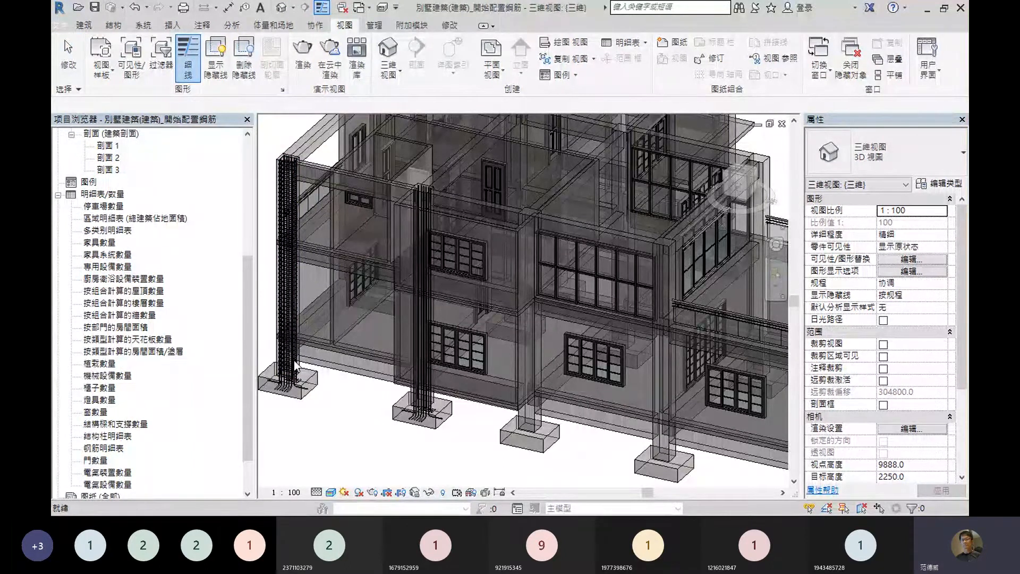
pyautogui.doubleClick(102, 448)
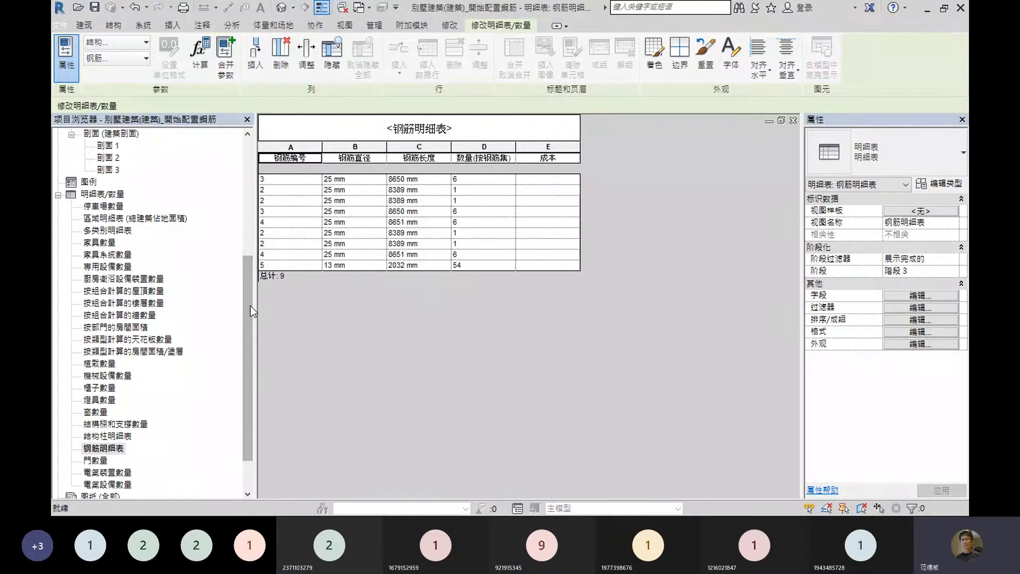
pyautogui.moveTo(250, 305); pyautogui.dragTo(247, 210)
pyautogui.doubleClick(108, 230)
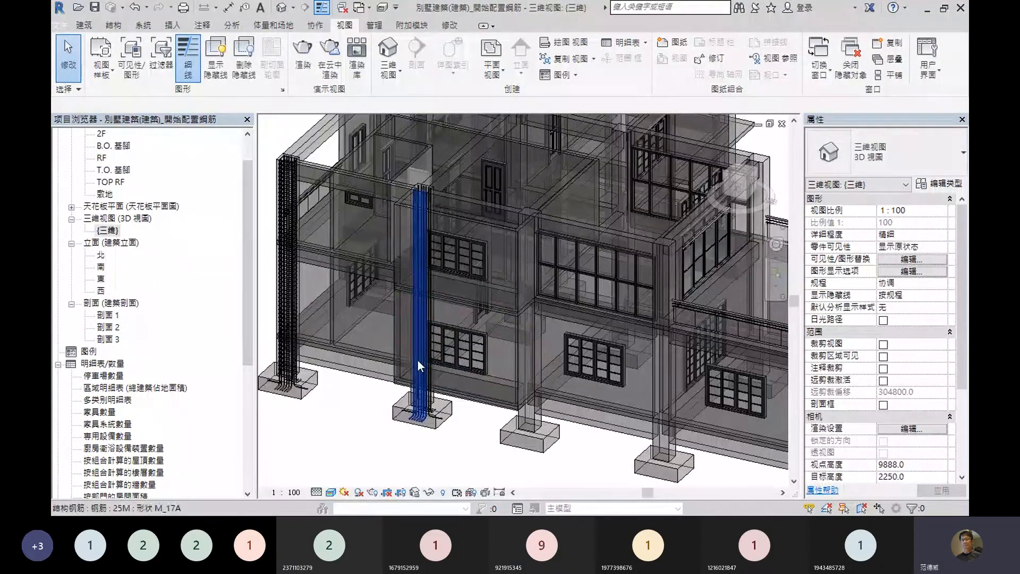
# - Inspect how the corner column's vertical bars and stirrups run into its footing, including the bent bar ends
pyautogui.scroll(2, 321, 373)
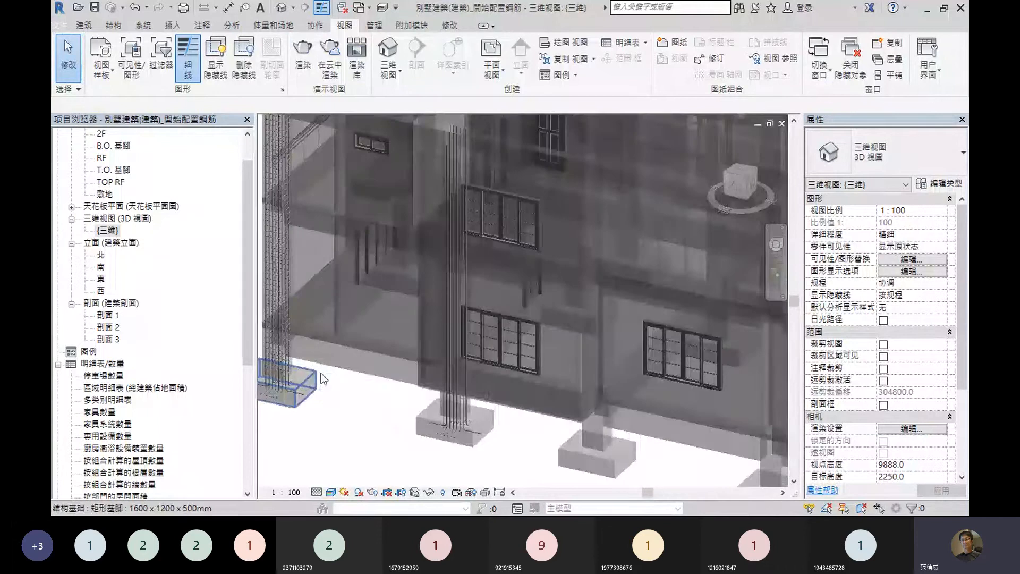
pyautogui.keyDown('shift'); pyautogui.moveTo(321, 373); pyautogui.dragTo(479, 371, button='middle'); pyautogui.keyUp('shift')
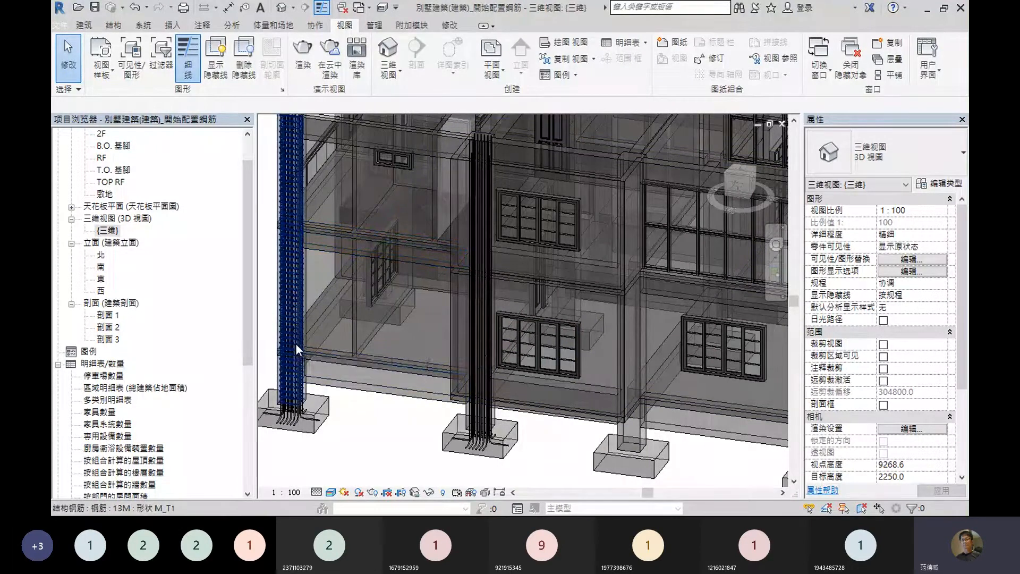
pyautogui.moveTo(329, 404); pyautogui.dragTo(457, 369, button='middle')
pyautogui.scroll(4, 458, 368)
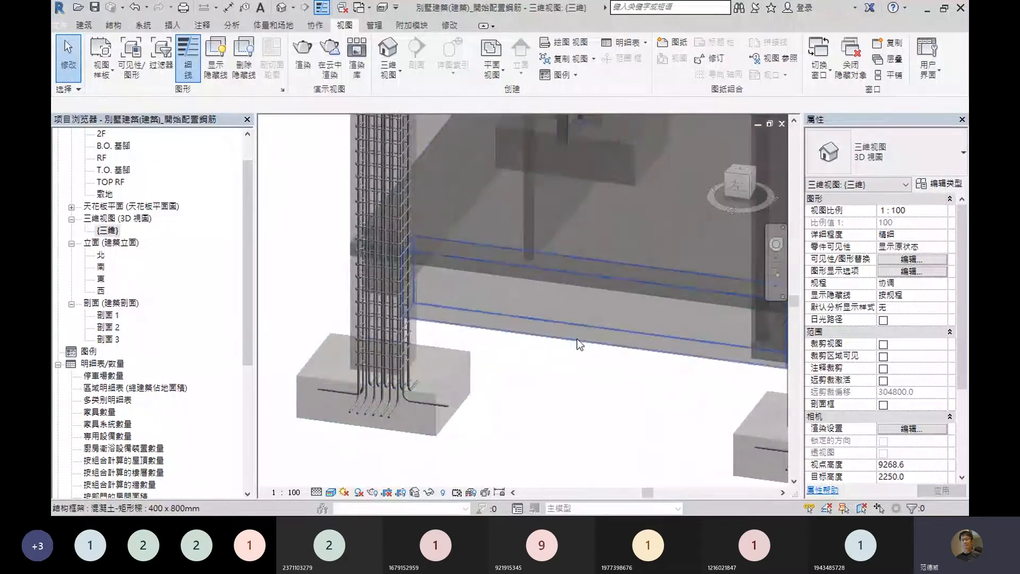
pyautogui.scroll(3, 369, 403)
pyautogui.keyDown('shift'); pyautogui.moveTo(369, 403); pyautogui.dragTo(447, 389, button='middle'); pyautogui.keyUp('shift')
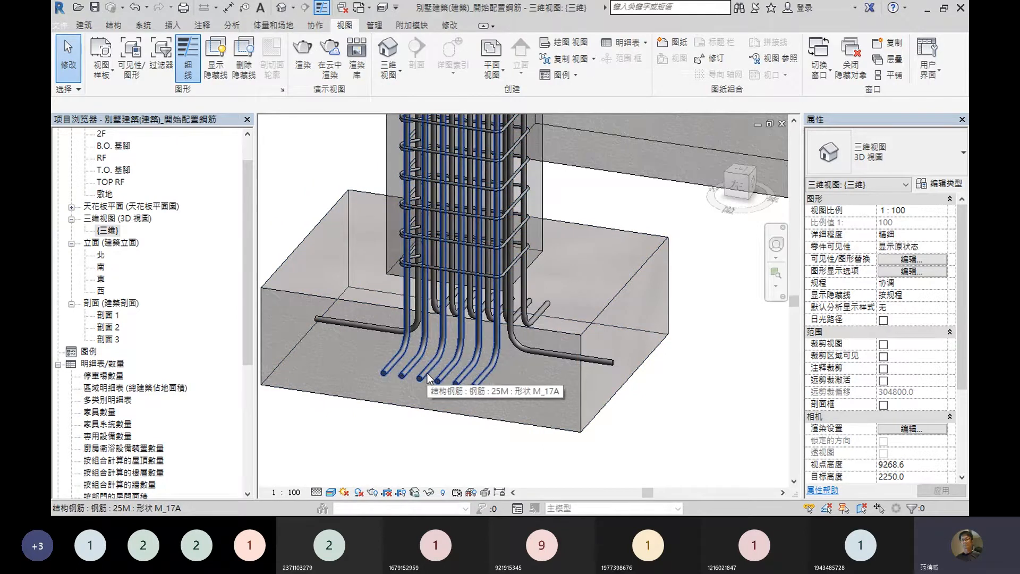
pyautogui.scroll(-2, 428, 373)
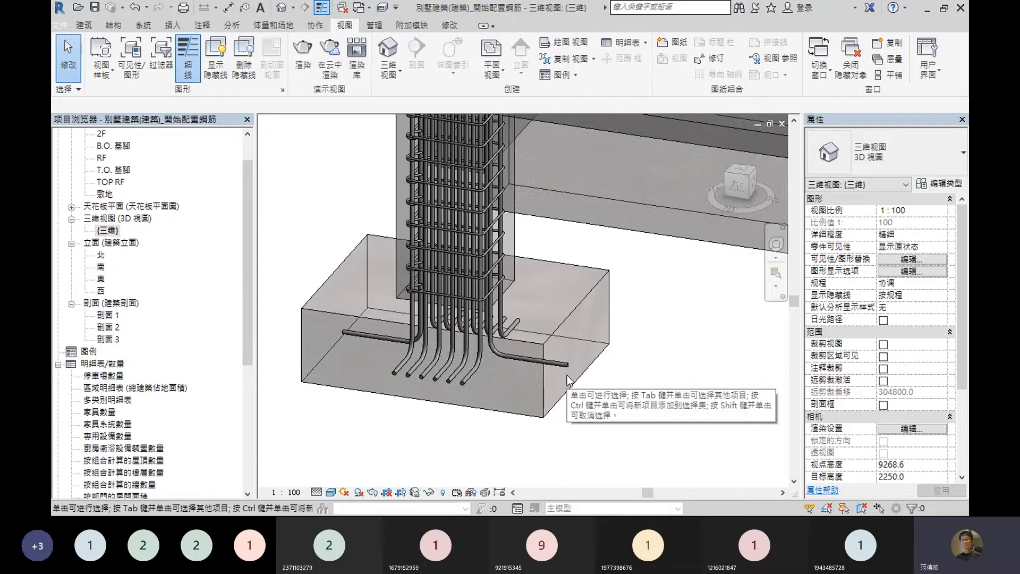
pyautogui.scroll(-2, 521, 384)
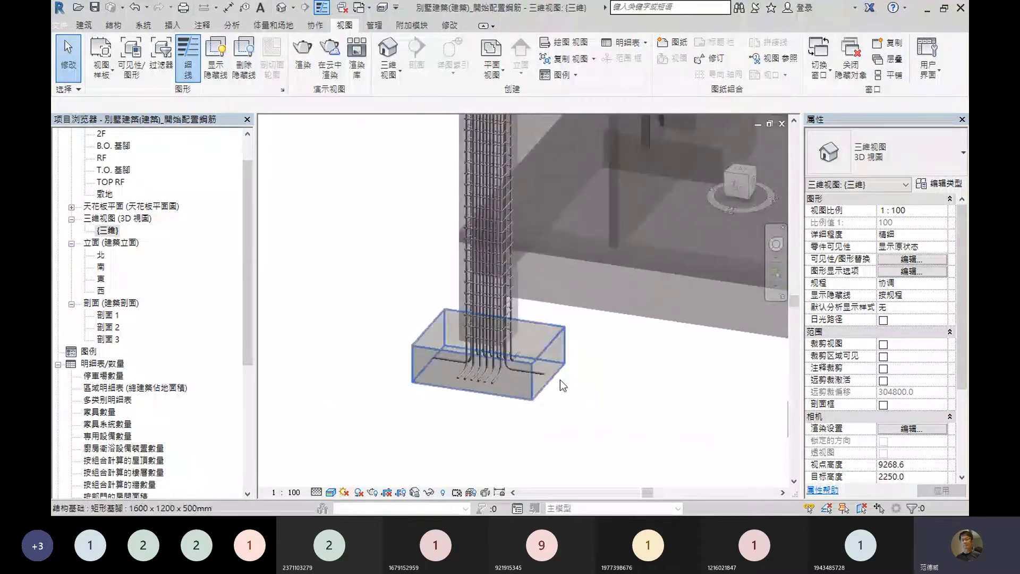
# - Compare the two reinforced columns and footings with the unreinforced ones along the same facade, ending on the whole building
pyautogui.moveTo(560, 379); pyautogui.dragTo(492, 387, button='middle')
pyautogui.scroll(-2, 494, 359)
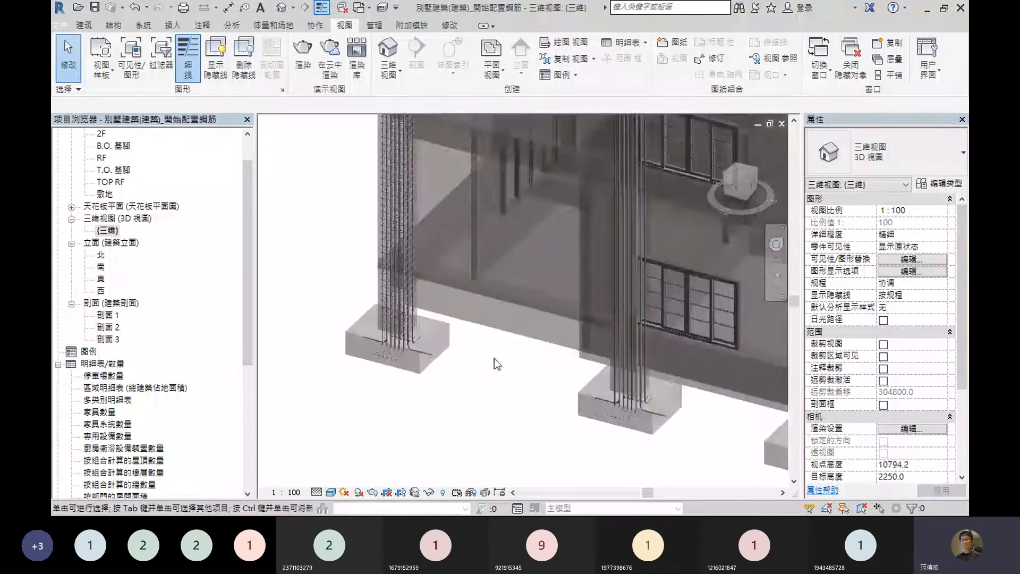
pyautogui.scroll(-2, 495, 361)
pyautogui.moveTo(563, 373); pyautogui.dragTo(460, 359, button='middle')
pyautogui.moveTo(572, 388); pyautogui.dragTo(489, 353, button='middle')
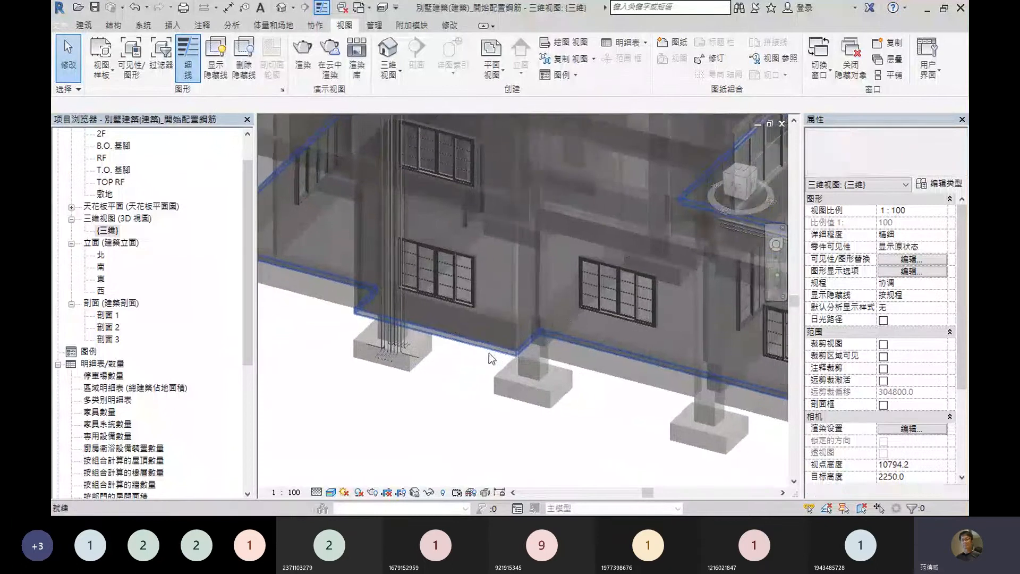
pyautogui.scroll(2, 481, 360)
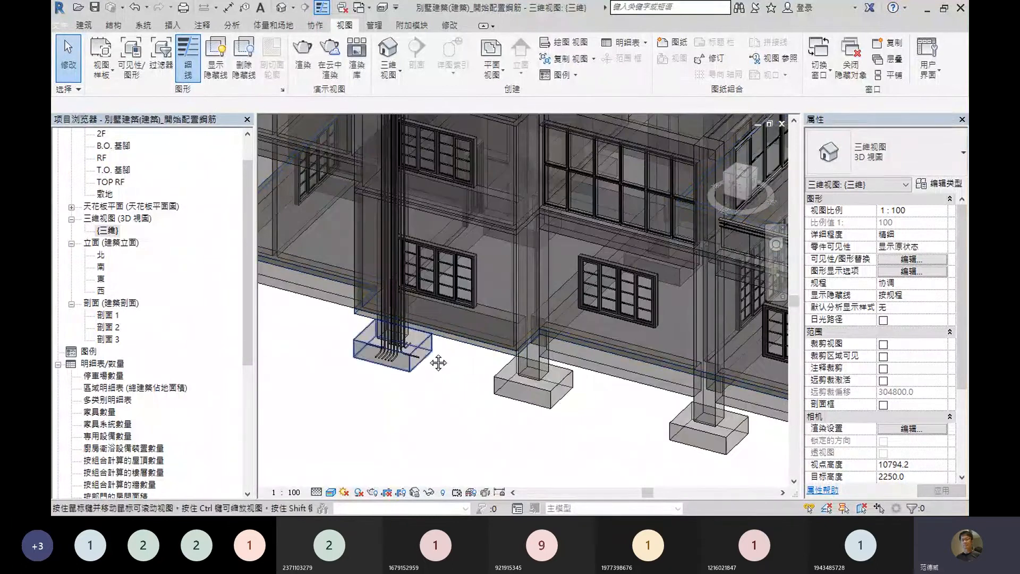
pyautogui.scroll(2, 435, 355)
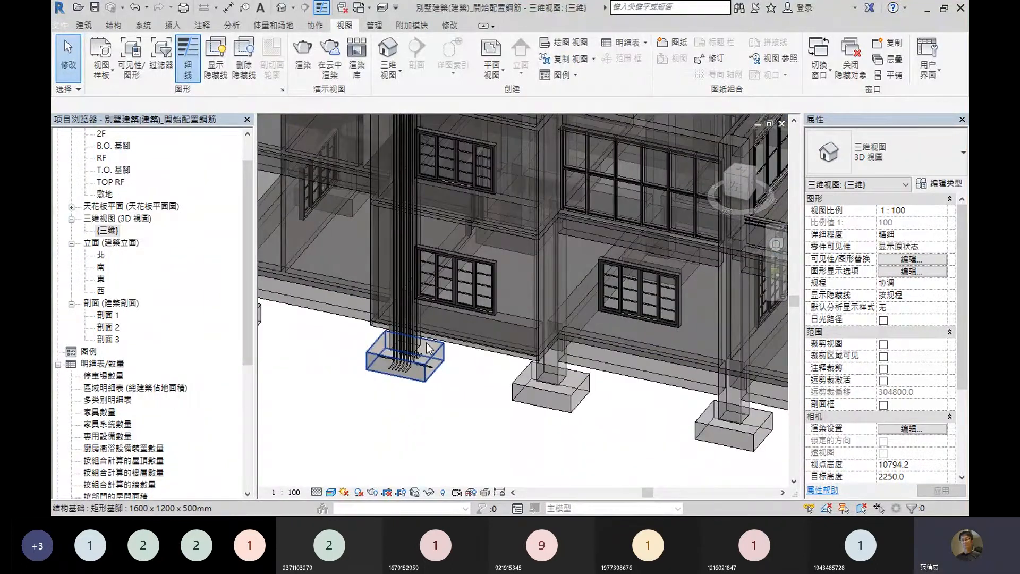
pyautogui.moveTo(330, 293); pyautogui.dragTo(492, 327, button='middle')
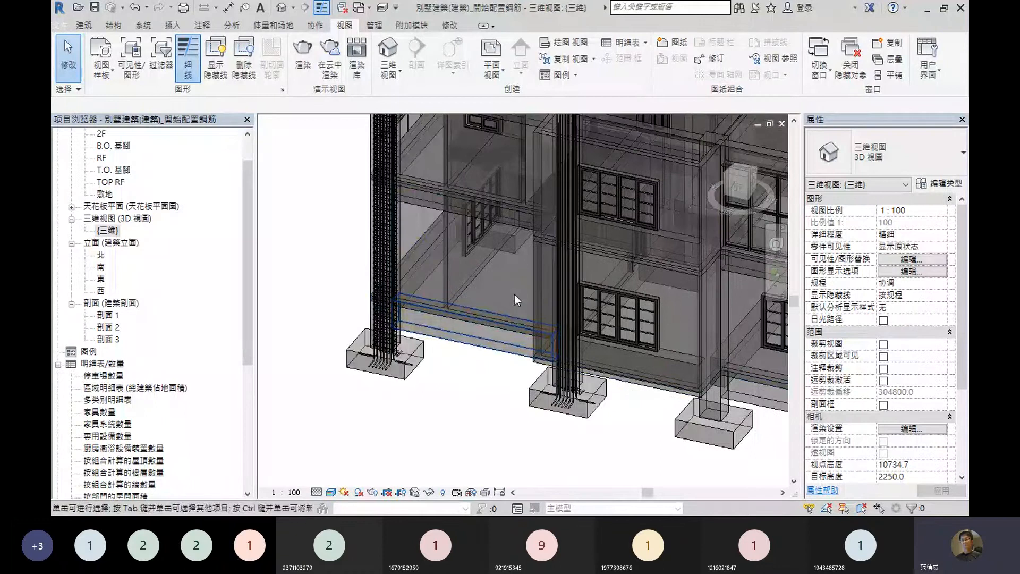
pyautogui.keyDown('shift'); pyautogui.moveTo(515, 294); pyautogui.dragTo(471, 353, button='middle'); pyautogui.keyUp('shift')
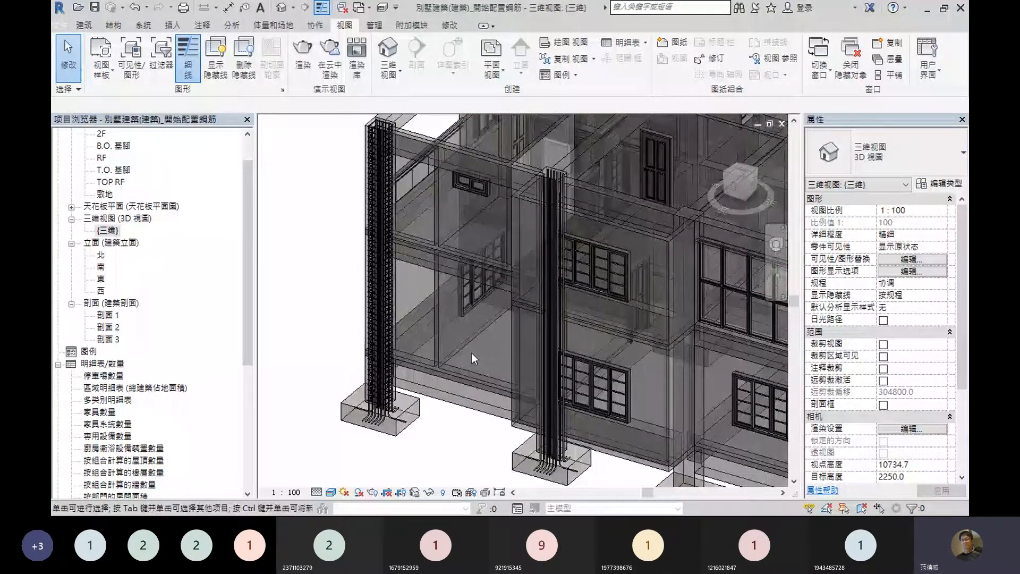
pyautogui.scroll(1, 471, 353)
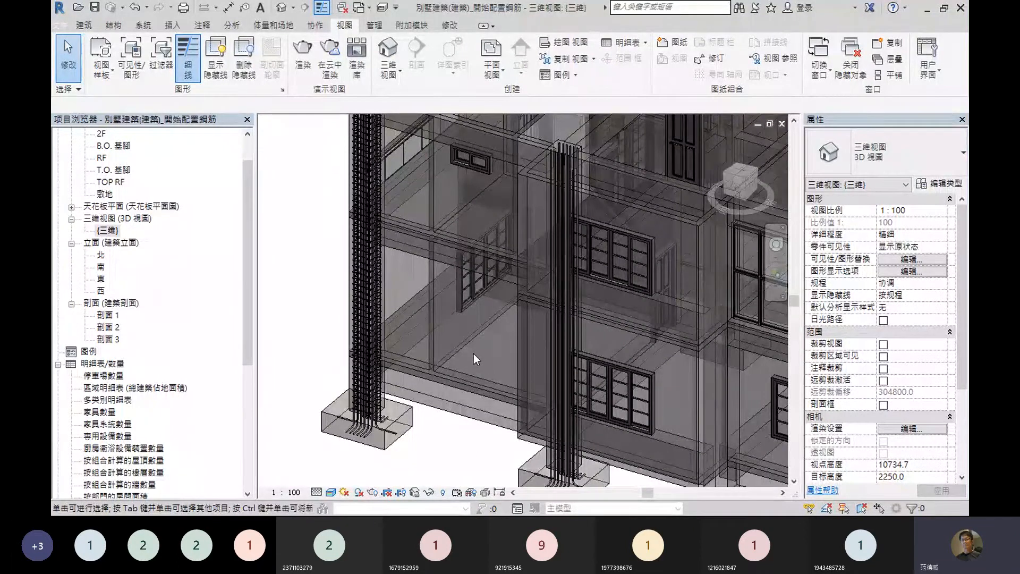
pyautogui.scroll(-2, 474, 352)
pyautogui.scroll(-1, 474, 352)
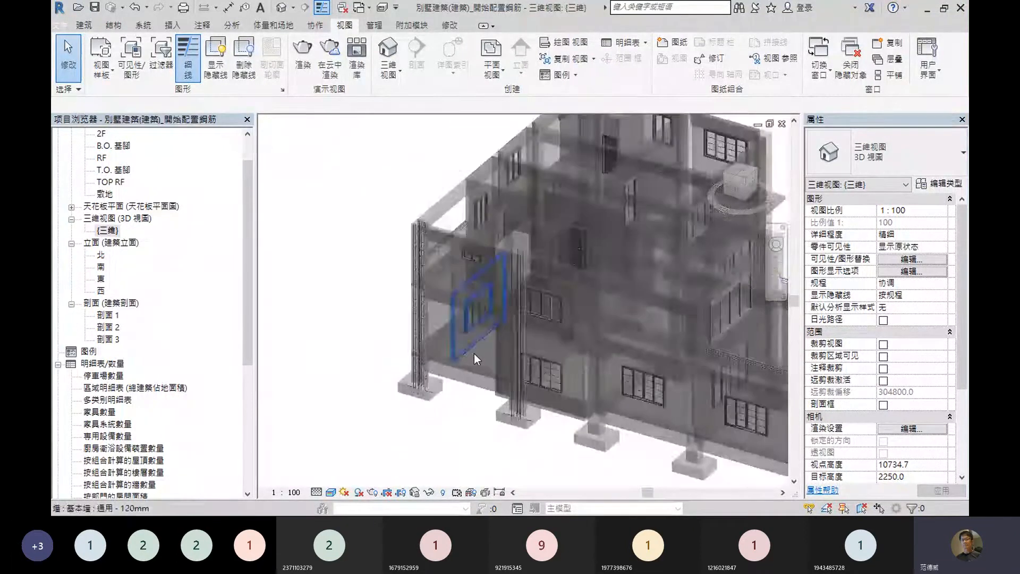
pyautogui.keyDown('shift'); pyautogui.moveTo(540, 355); pyautogui.dragTo(442, 358, button='middle'); pyautogui.keyUp('shift')
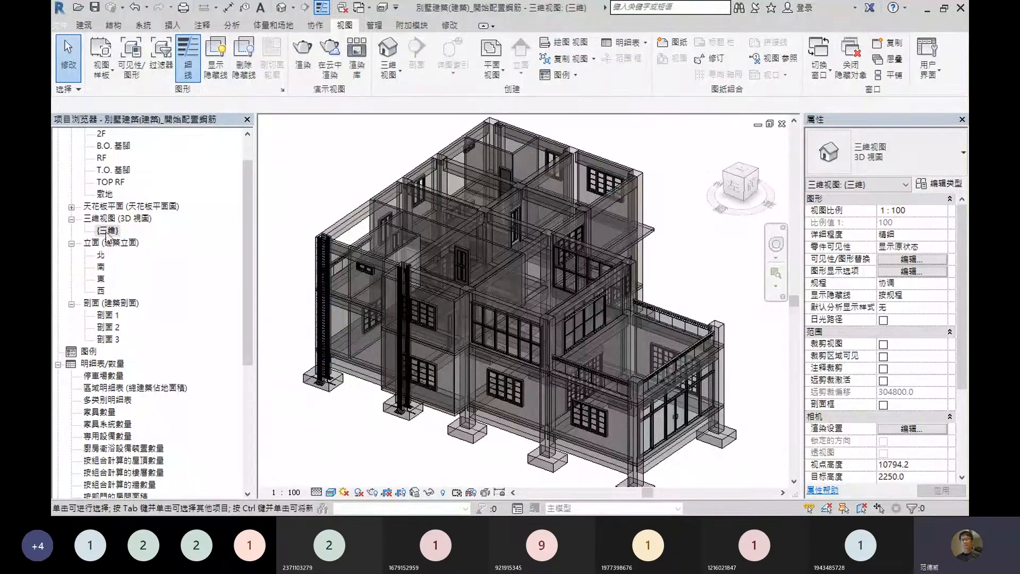
# - Open the 3D view's visibility/graphics overrides and limit the model category list to 结构 by excluding 建筑
pyautogui.click(131, 68)
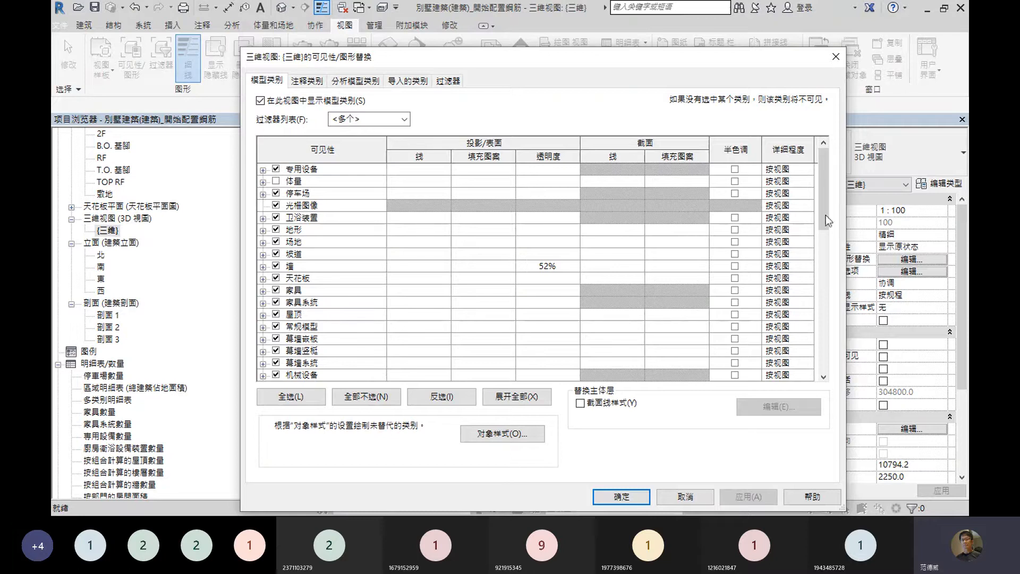
pyautogui.moveTo(823, 171); pyautogui.dragTo(815, 295)
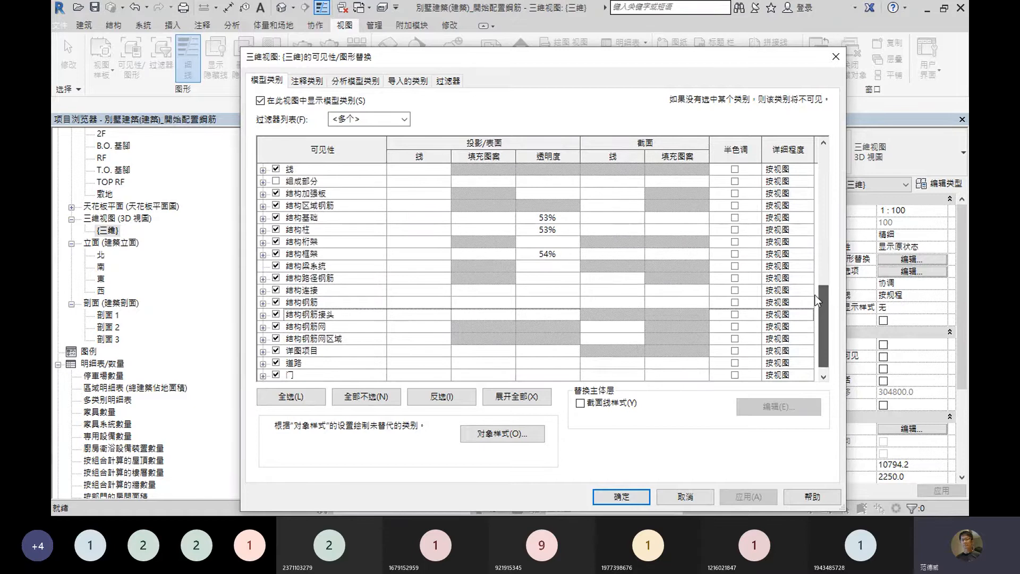
pyautogui.click(406, 121)
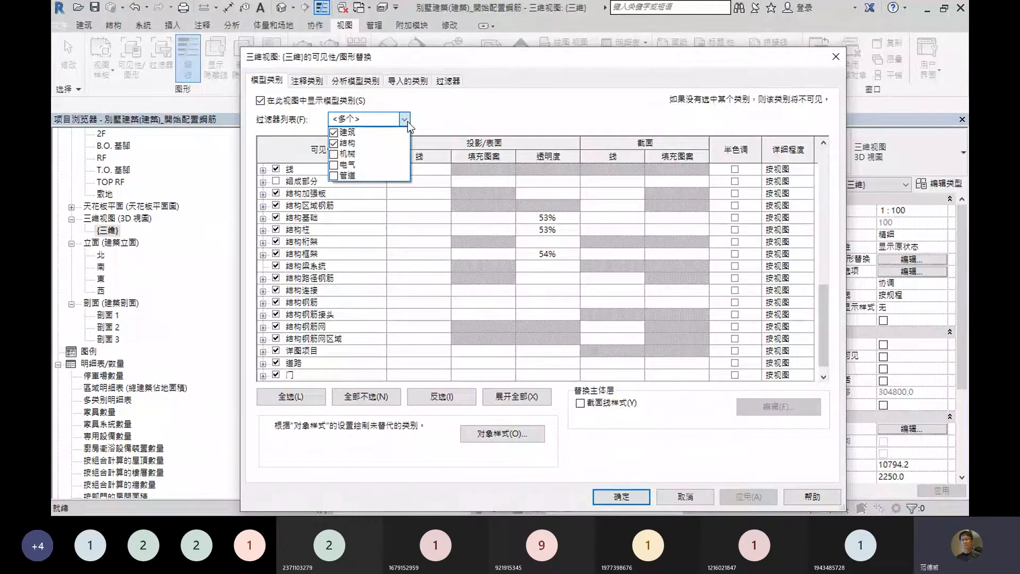
pyautogui.click(333, 133)
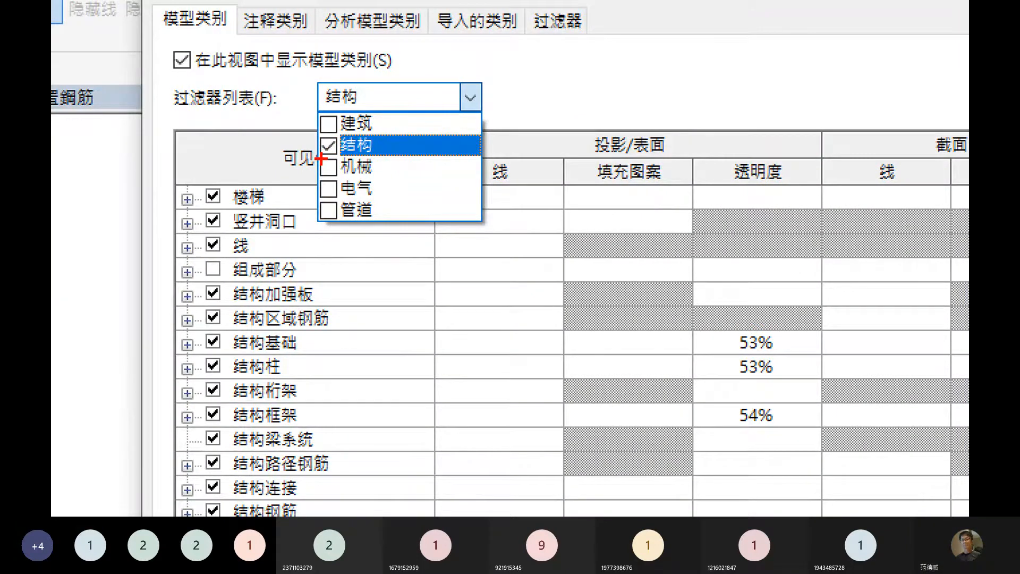
pyautogui.press('Escape')
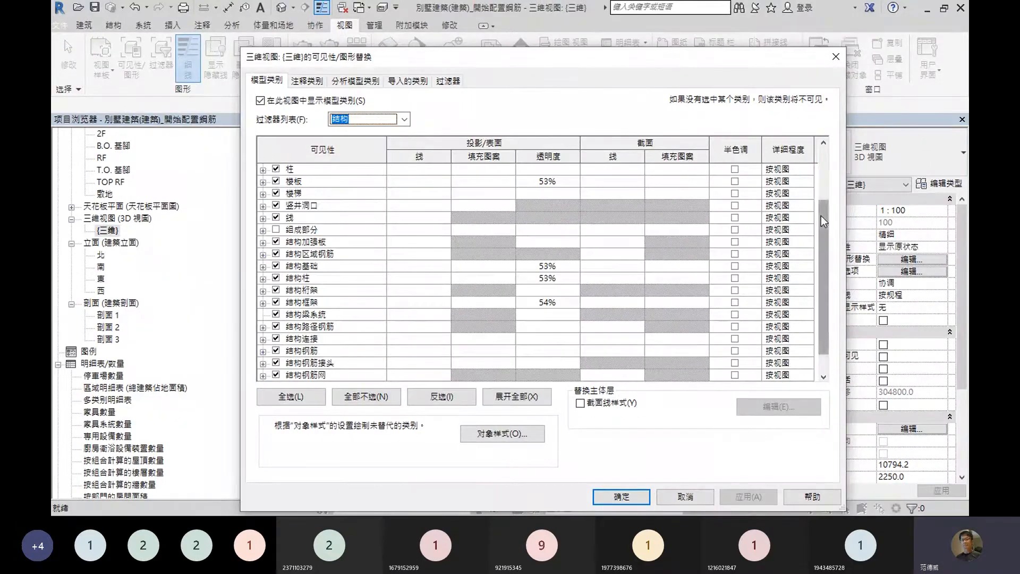
pyautogui.moveTo(822, 216); pyautogui.dragTo(821, 261)
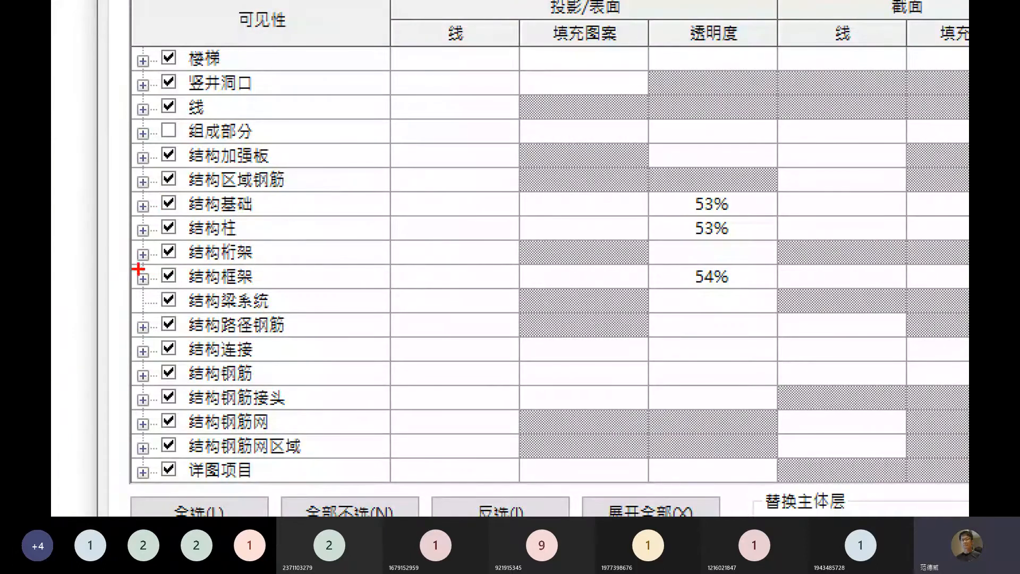
pyautogui.moveTo(133, 246)
pyautogui.mouseDown()
pyautogui.moveTo(240, 246)
pyautogui.moveTo(243, 188)
pyautogui.moveTo(173, 181)
pyautogui.moveTo(136, 246)
pyautogui.mouseUp()
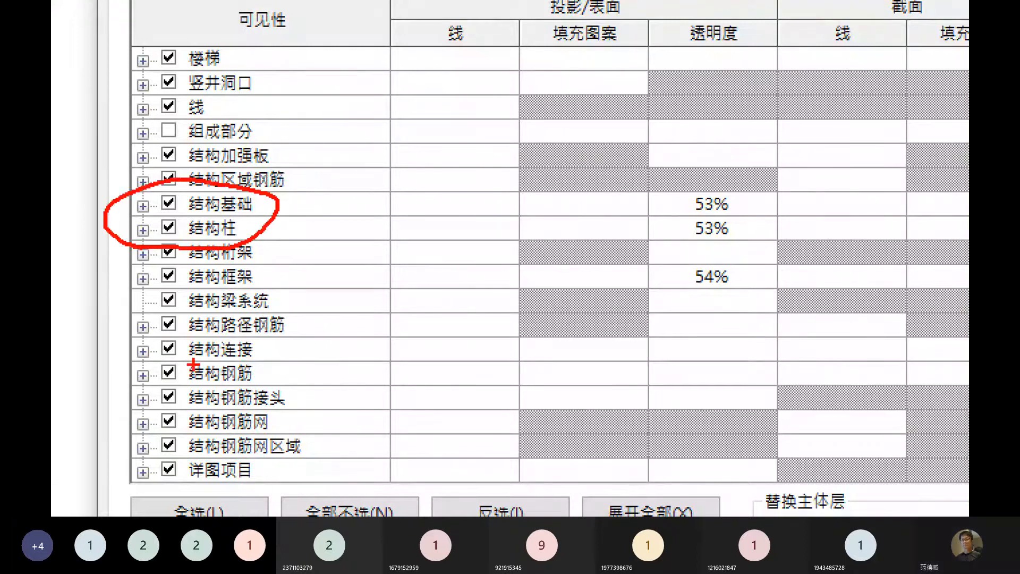
pyautogui.moveTo(137, 289)
pyautogui.mouseDown()
pyautogui.moveTo(174, 262)
pyautogui.moveTo(122, 269)
pyautogui.moveTo(132, 291)
pyautogui.mouseUp()
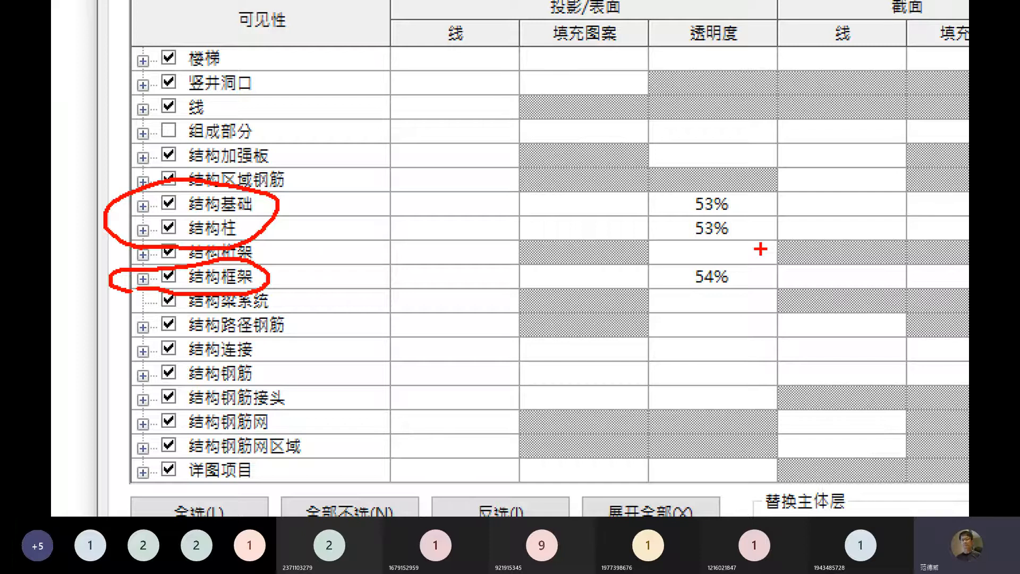
pyautogui.press('Escape')
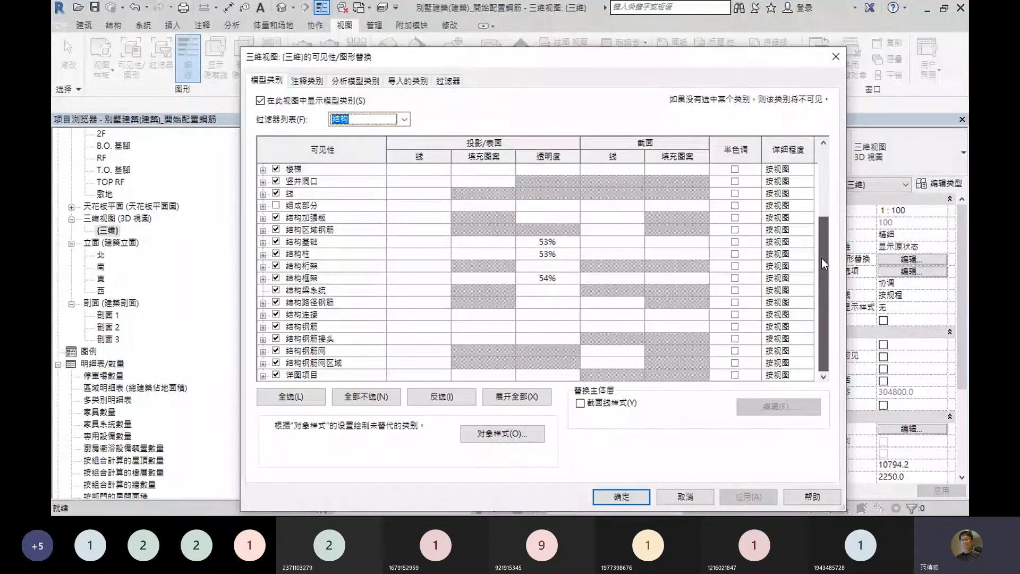
# - Override the surface transparency of the 墙 category to 51%
pyautogui.moveTo(821, 257); pyautogui.dragTo(821, 187)
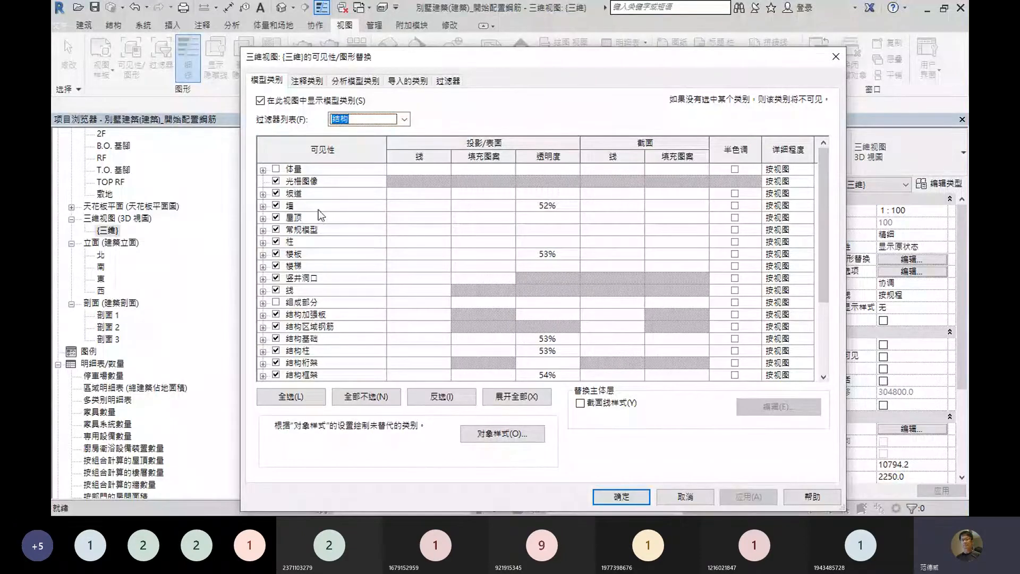
pyautogui.click(292, 211)
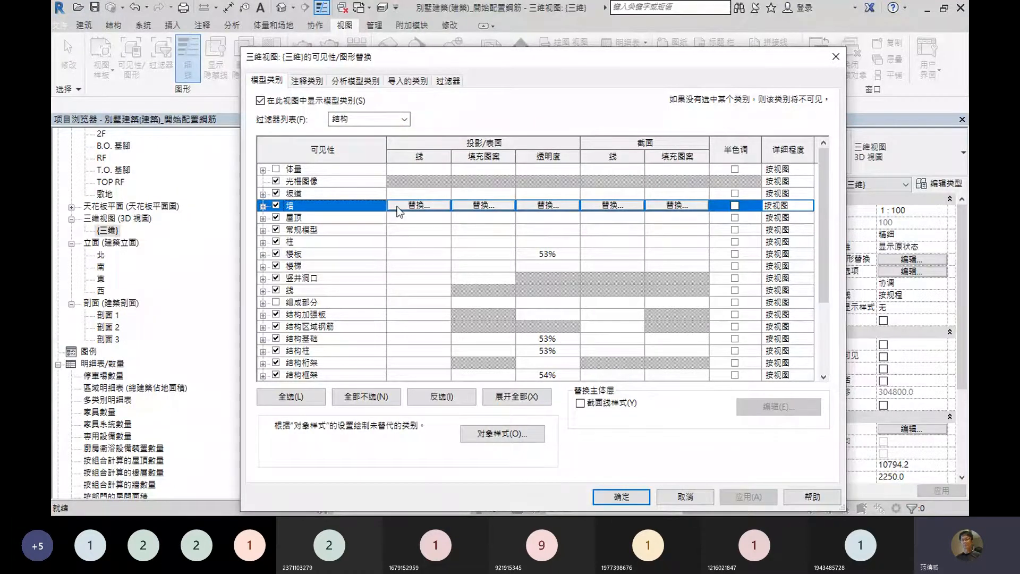
pyautogui.click(548, 206)
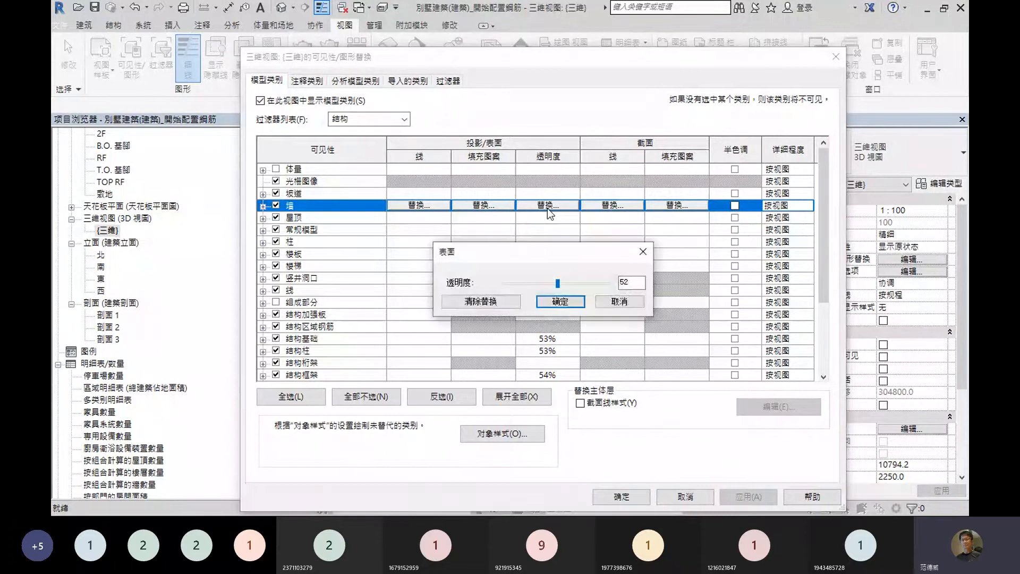
pyautogui.moveTo(531, 252); pyautogui.dragTo(505, 193)
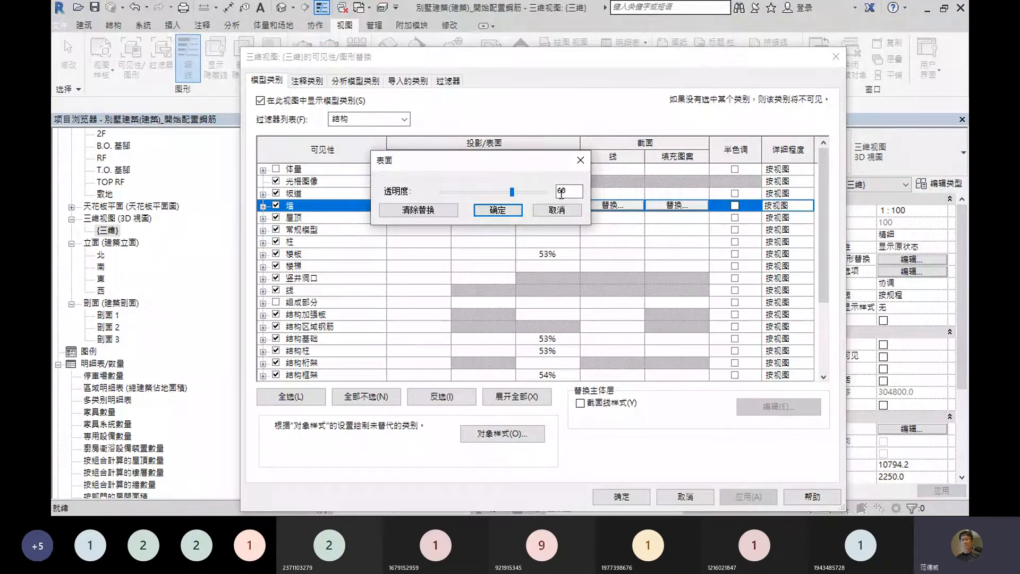
pyautogui.moveTo(512, 192); pyautogui.dragTo(545, 197)
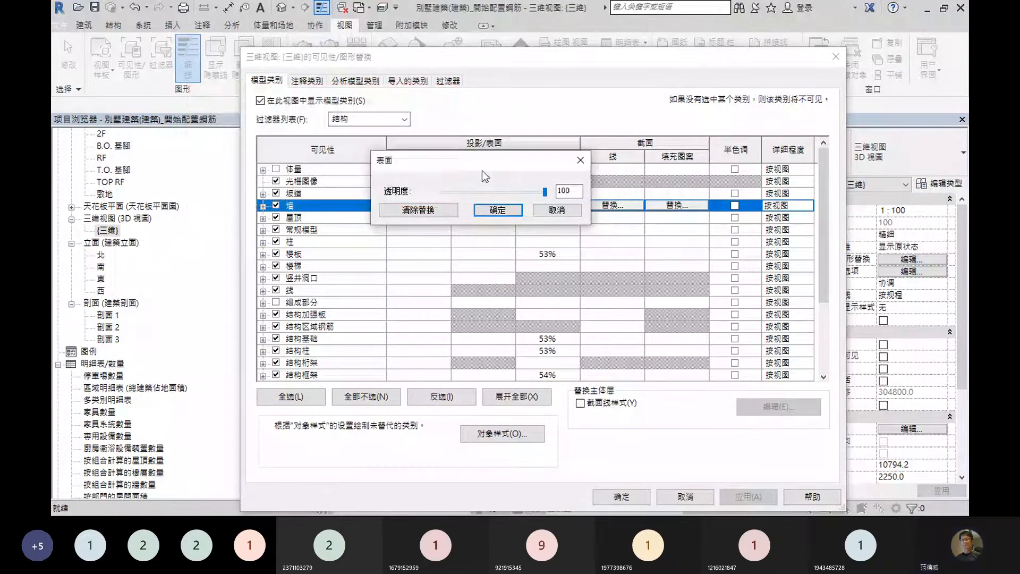
pyautogui.moveTo(545, 193); pyautogui.dragTo(492, 194)
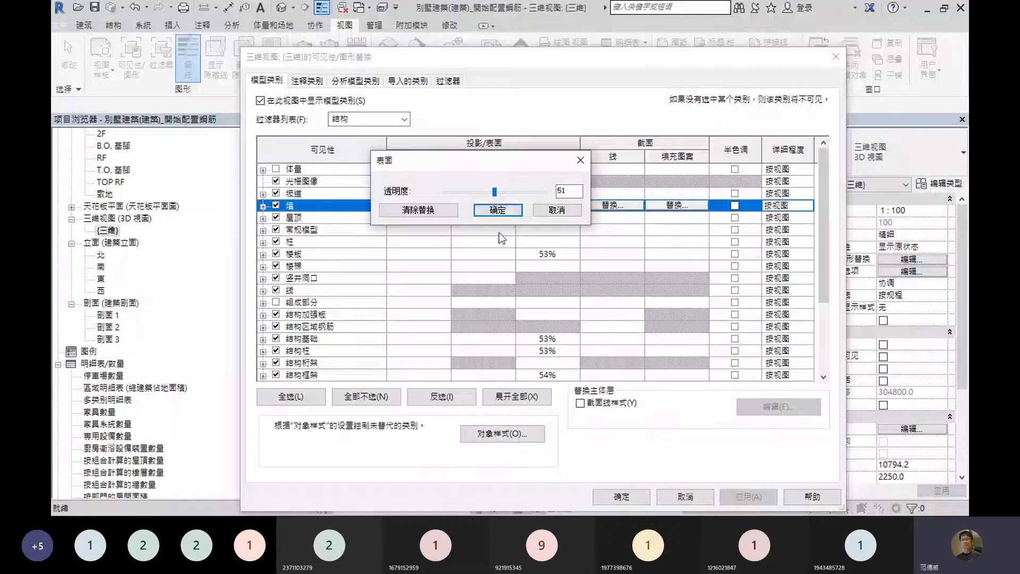
pyautogui.click(505, 211)
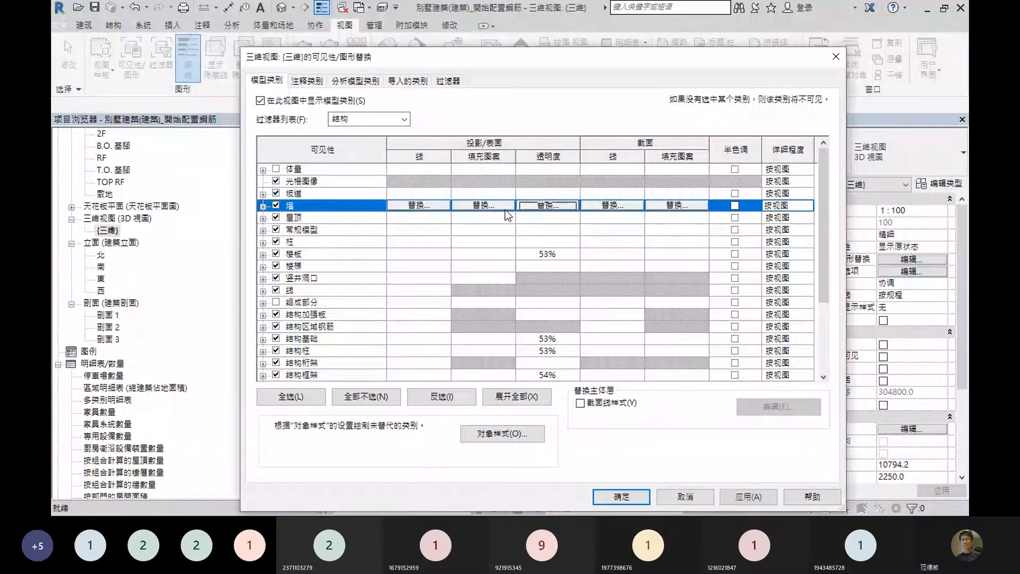
# - Override the surface transparency of the 楼板 category to 51%
pyautogui.click(303, 257)
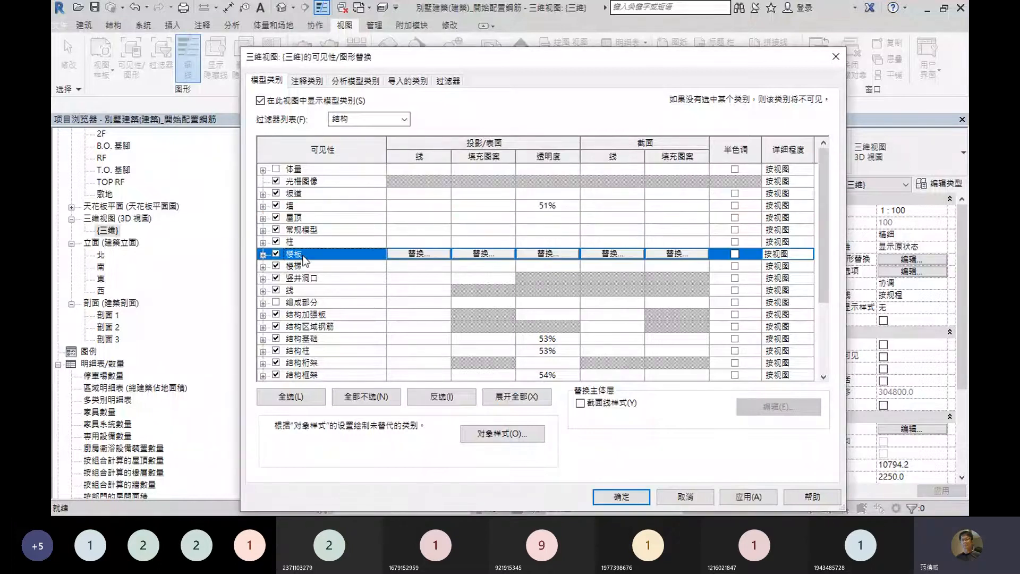
pyautogui.click(556, 254)
pyautogui.moveTo(496, 192); pyautogui.dragTo(494, 192)
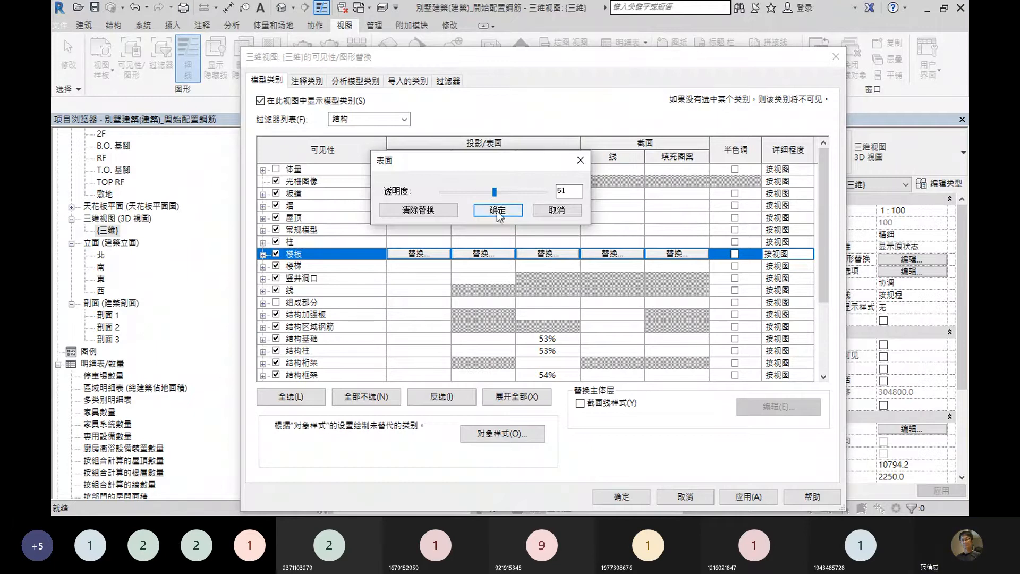
pyautogui.click(498, 211)
# - Override the surface transparency of the 结构基础 category to 51%
pyautogui.click(547, 341)
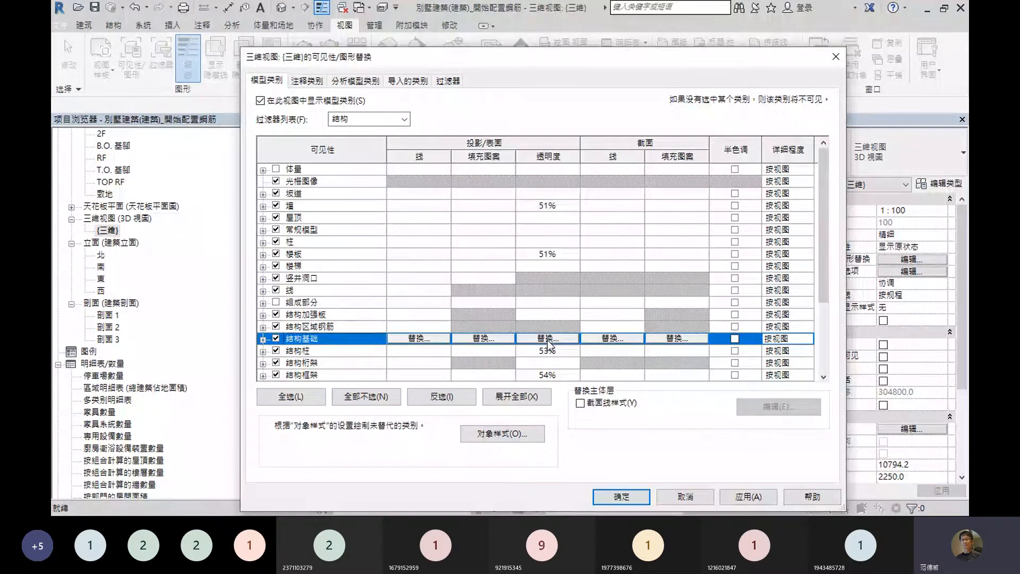
pyautogui.click(548, 339)
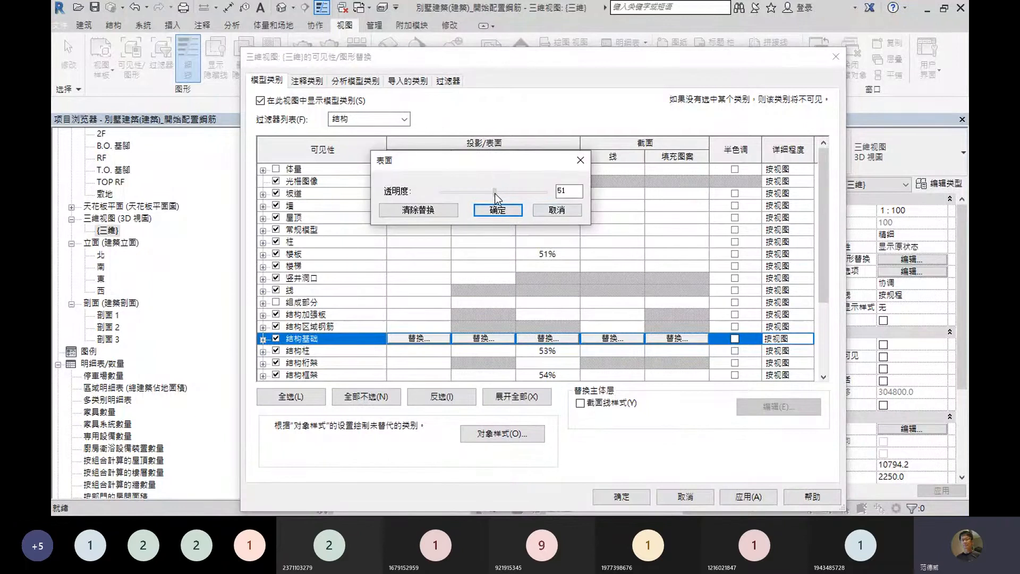
pyautogui.moveTo(497, 192); pyautogui.dragTo(494, 192)
pyautogui.press('Return')
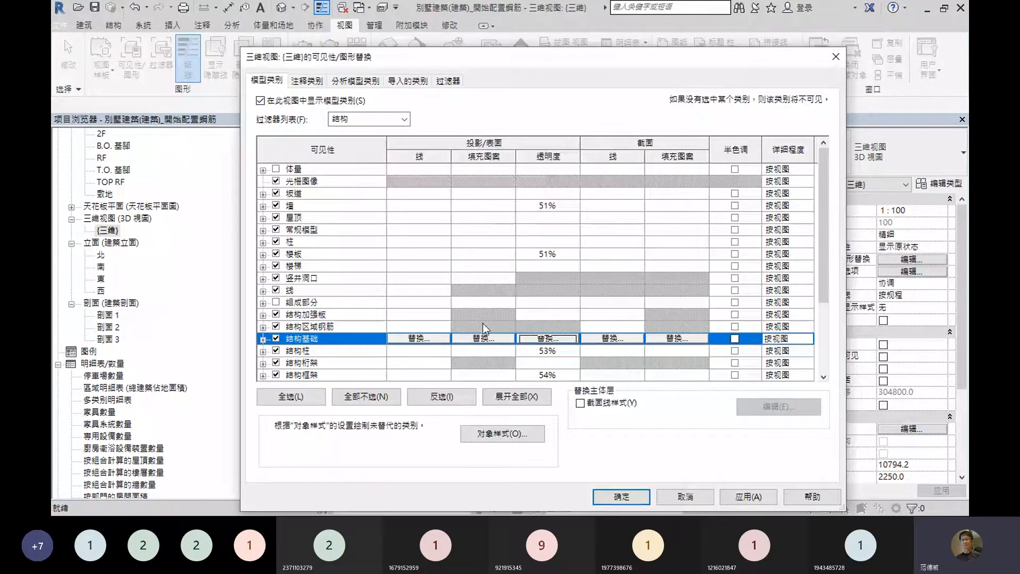
# - Keep the 结构柱 surface transparency at 53% and set the 结构框架 transparency to 49%
pyautogui.click(293, 350)
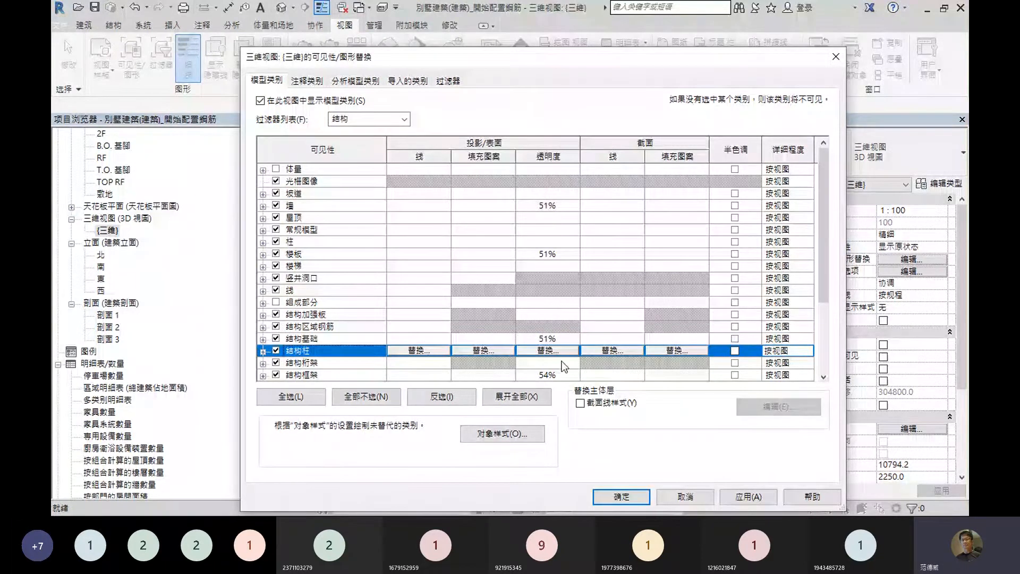
pyautogui.click(547, 351)
pyautogui.click(510, 205)
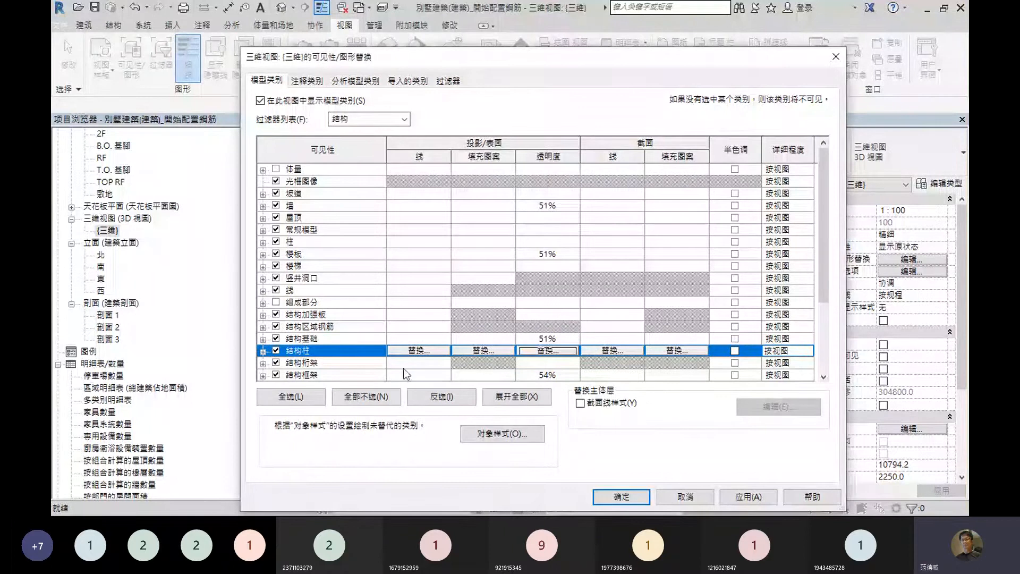
pyautogui.click(404, 373)
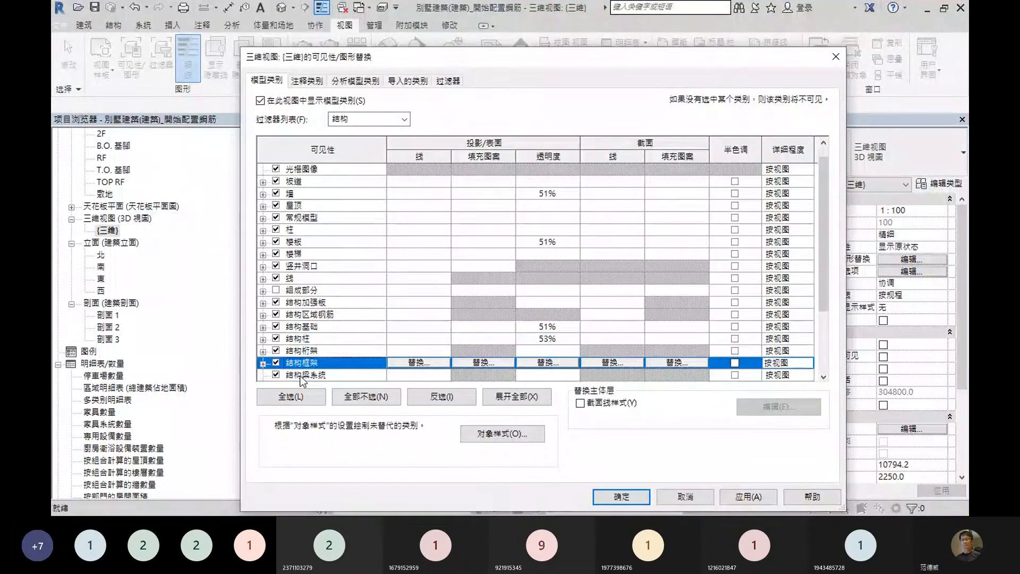
pyautogui.click(553, 366)
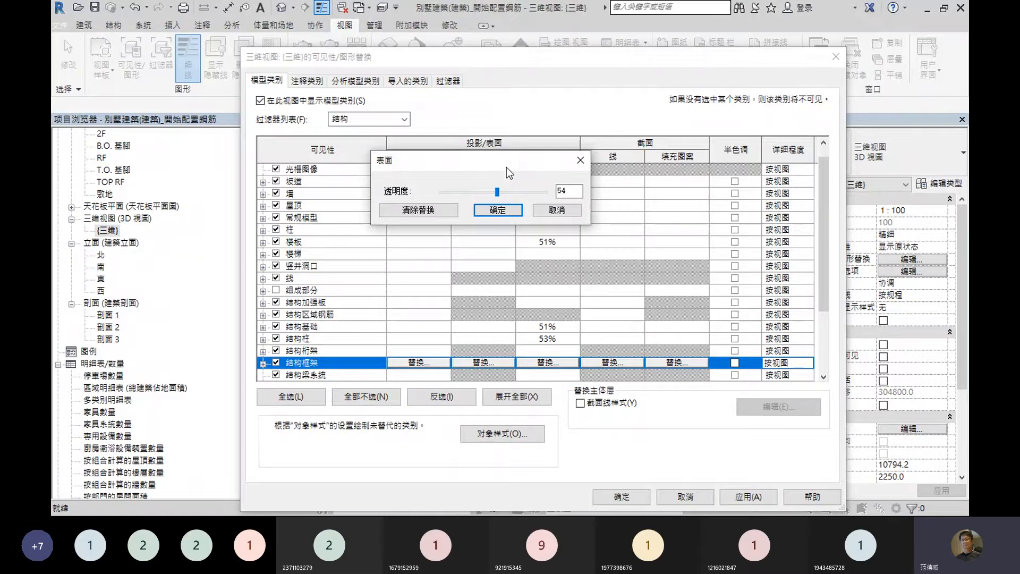
pyautogui.click(499, 209)
# - Review the transparency overrides of the structural model categories, from 墙 down to the 结构钢筋 entries
pyautogui.scroll(-2, 557, 312)
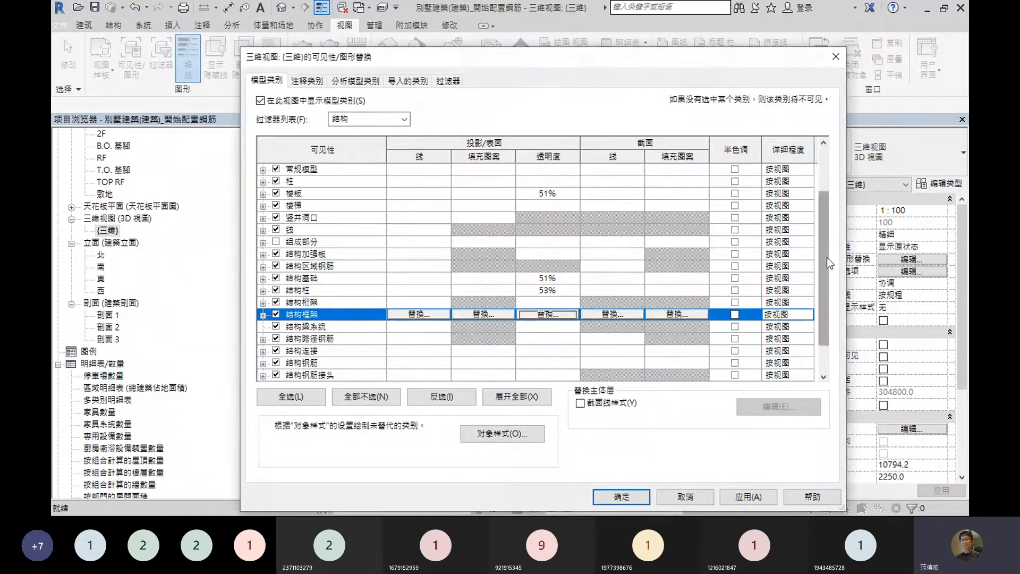
pyautogui.moveTo(824, 239); pyautogui.dragTo(824, 197)
pyautogui.click(296, 207)
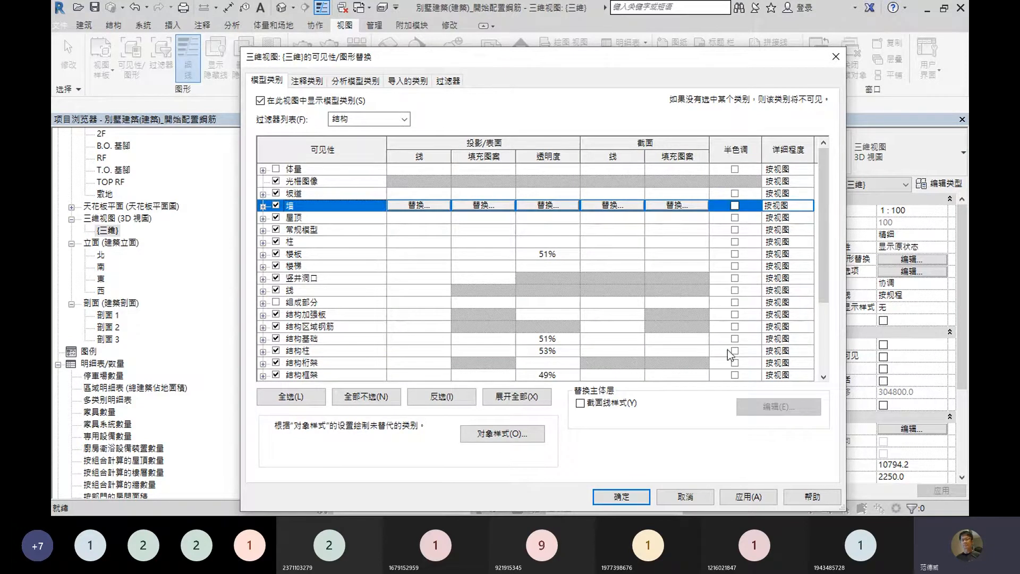
pyautogui.moveTo(821, 195); pyautogui.dragTo(829, 234)
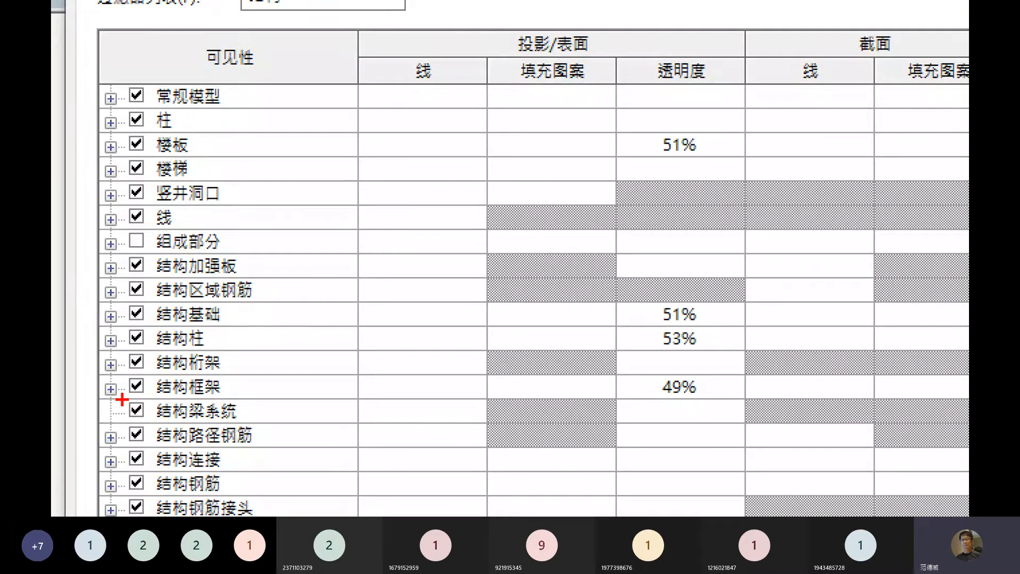
pyautogui.moveTo(121, 399)
pyautogui.mouseDown()
pyautogui.moveTo(797, 208)
pyautogui.moveTo(736, 31)
pyautogui.moveTo(593, 88)
pyautogui.moveTo(514, 142)
pyautogui.moveTo(412, 104)
pyautogui.moveTo(130, 111)
pyautogui.moveTo(58, 199)
pyautogui.moveTo(96, 380)
pyautogui.moveTo(135, 420)
pyautogui.mouseUp()
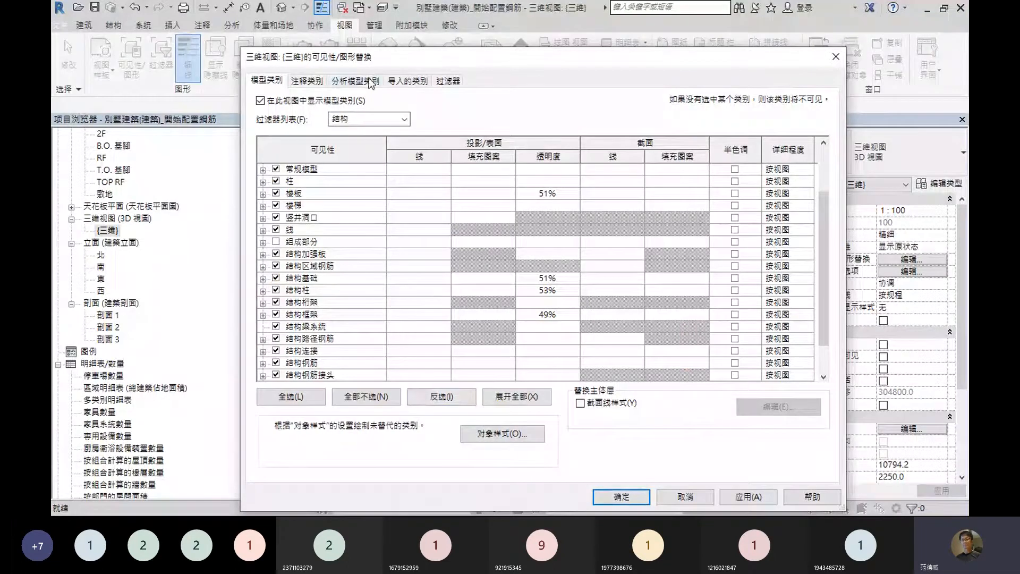
# - Look through the annotation, analytical model, imported category and filter settings, ending on the model categories
pyautogui.moveTo(376, 53); pyautogui.dragTo(385, 86)
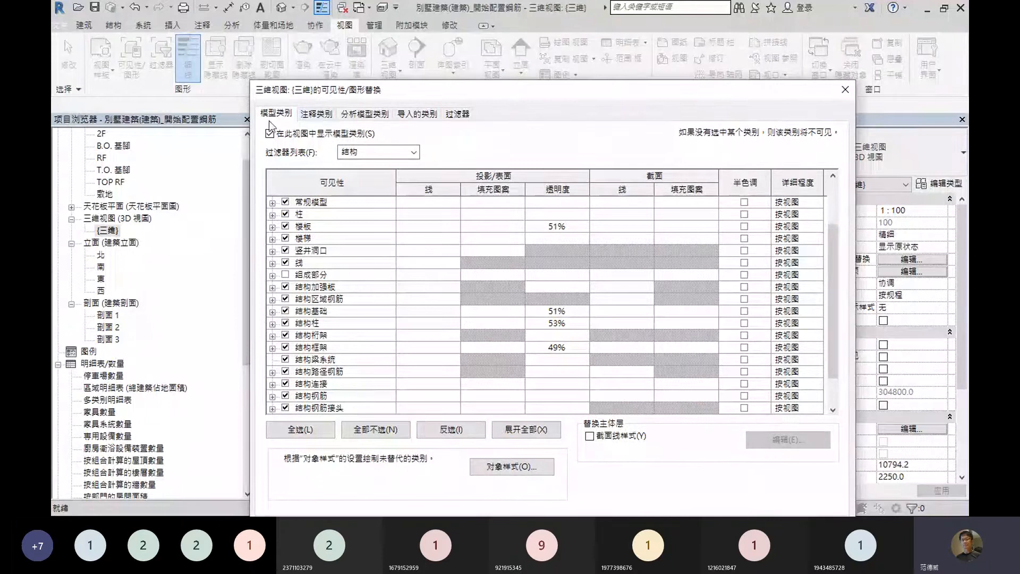
pyautogui.click(315, 115)
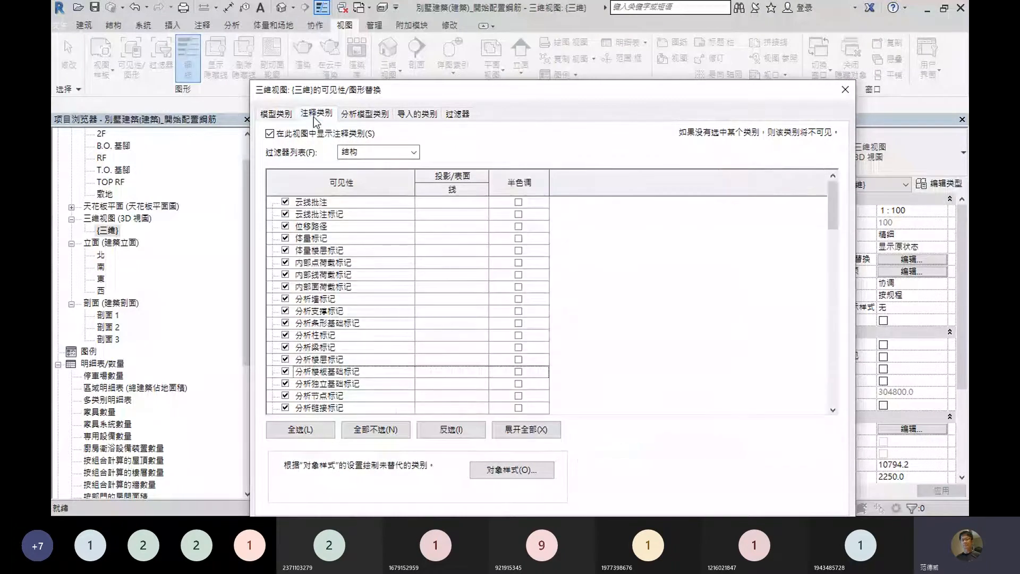
pyautogui.click(368, 118)
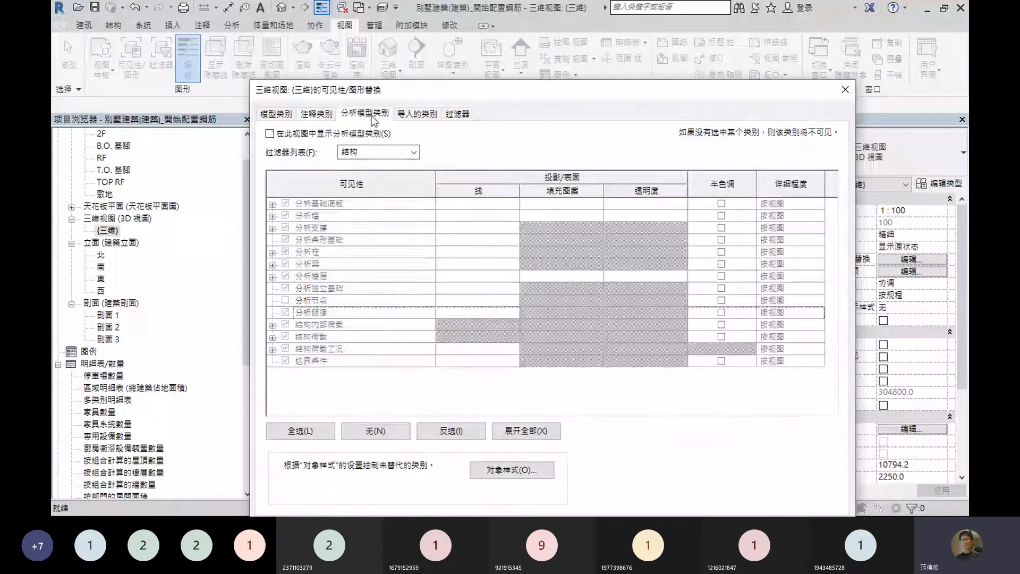
pyautogui.click(416, 115)
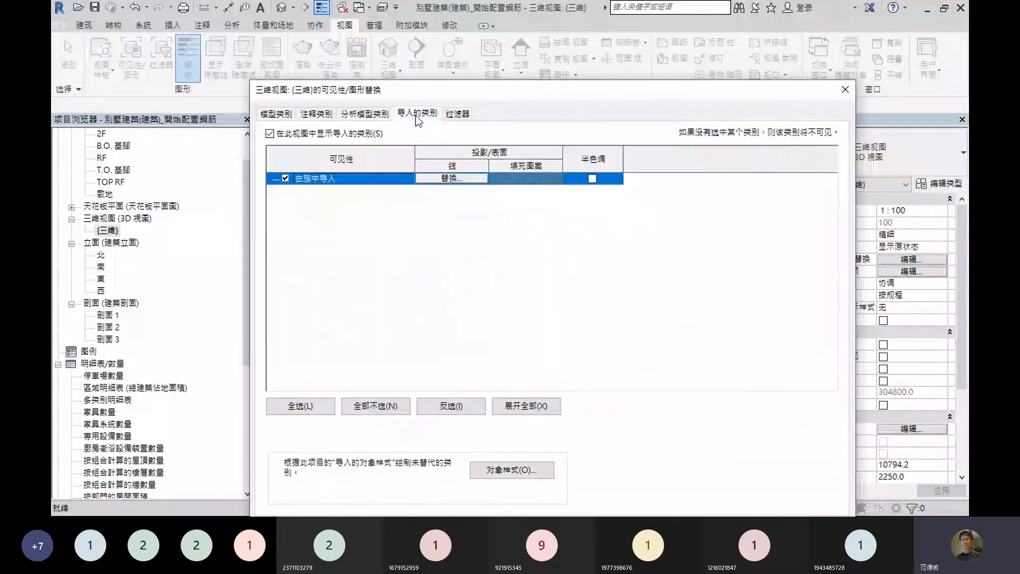
pyautogui.click(456, 115)
pyautogui.click(316, 115)
pyautogui.click(275, 114)
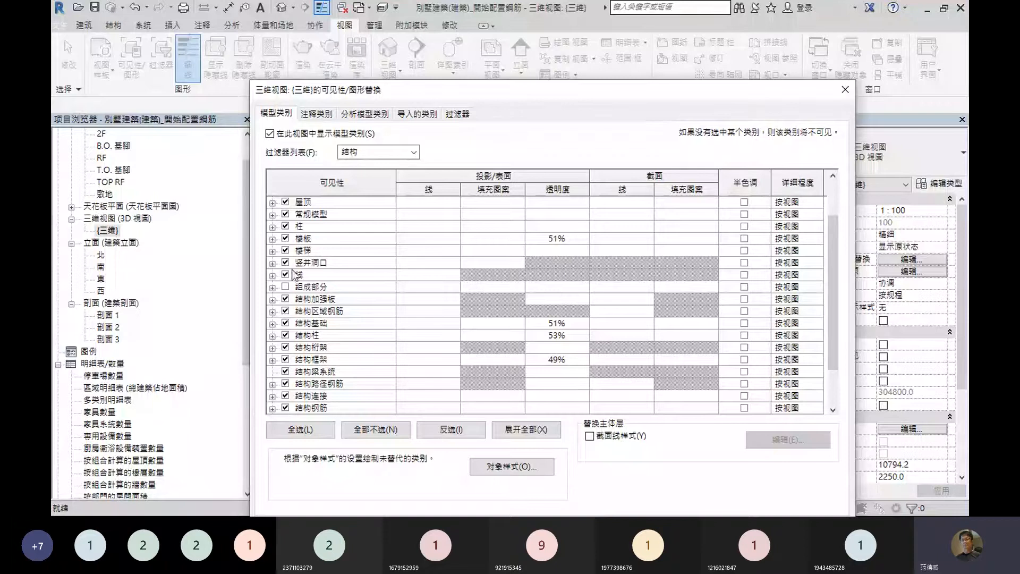
# - Apply the transparency overrides to the 3D view and inspect the rebar inside the two reinforced columns and their footings
pyautogui.moveTo(452, 93); pyautogui.dragTo(409, 65)
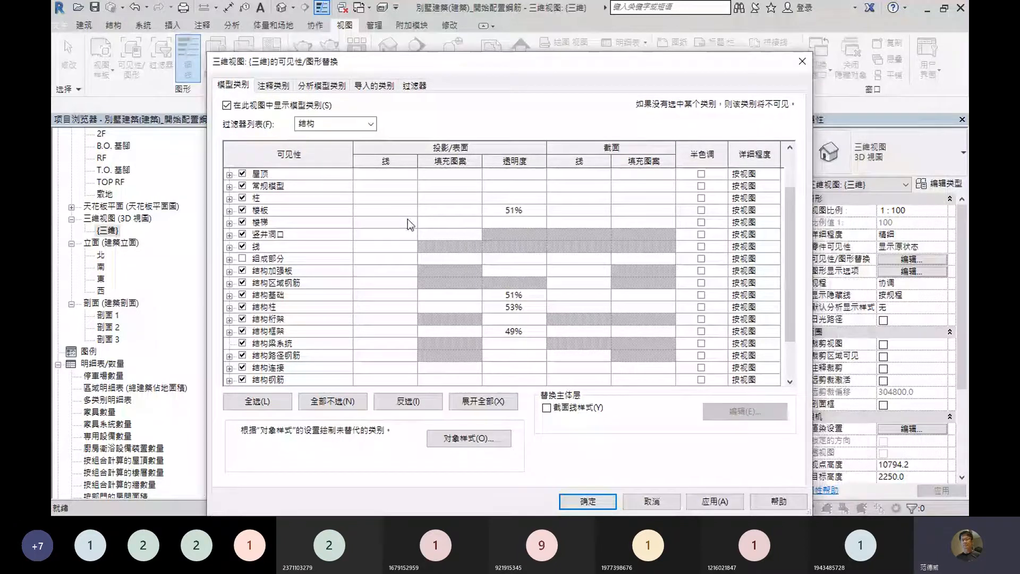
pyautogui.click(588, 501)
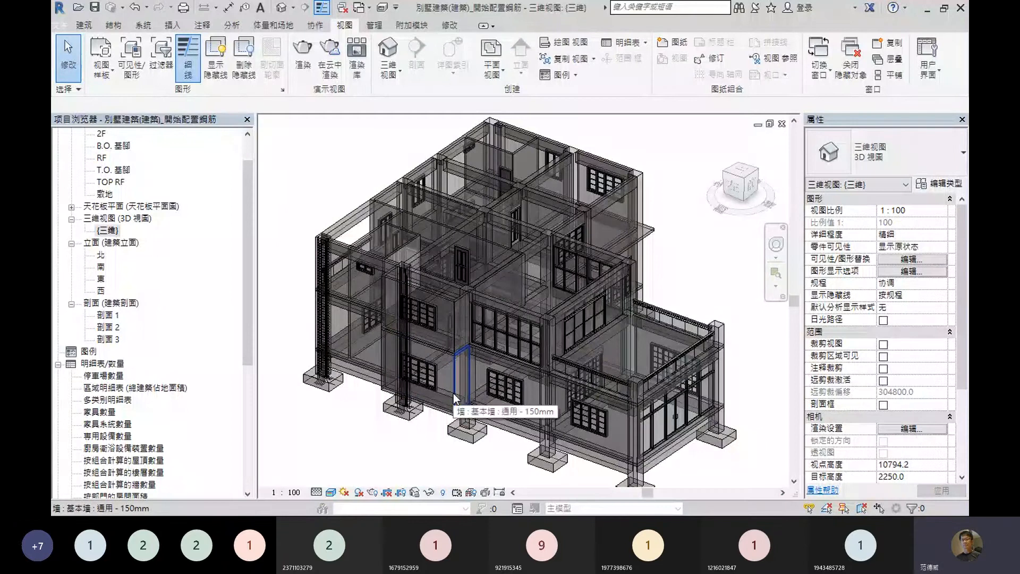
pyautogui.scroll(6, 454, 393)
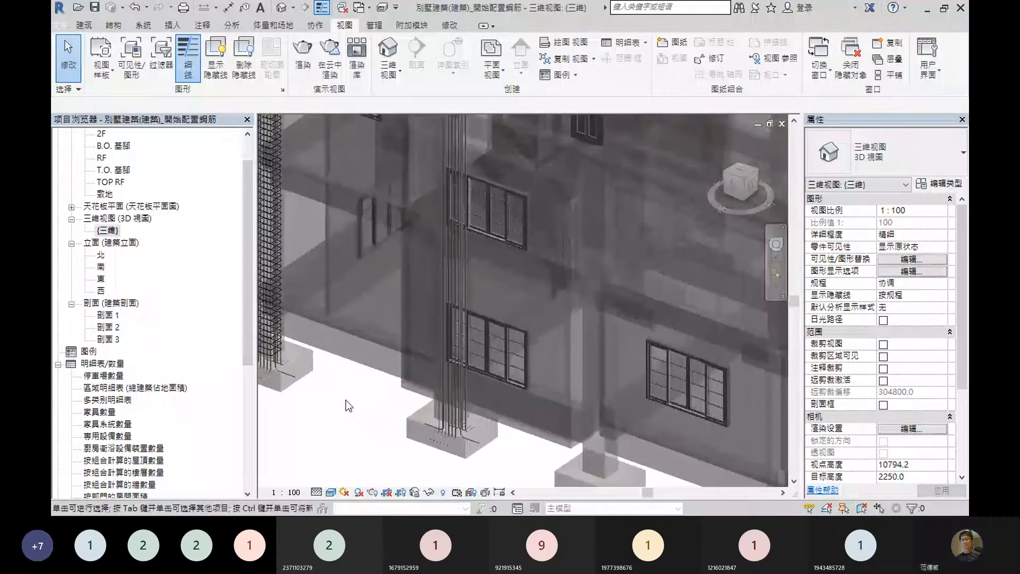
pyautogui.scroll(3, 407, 319)
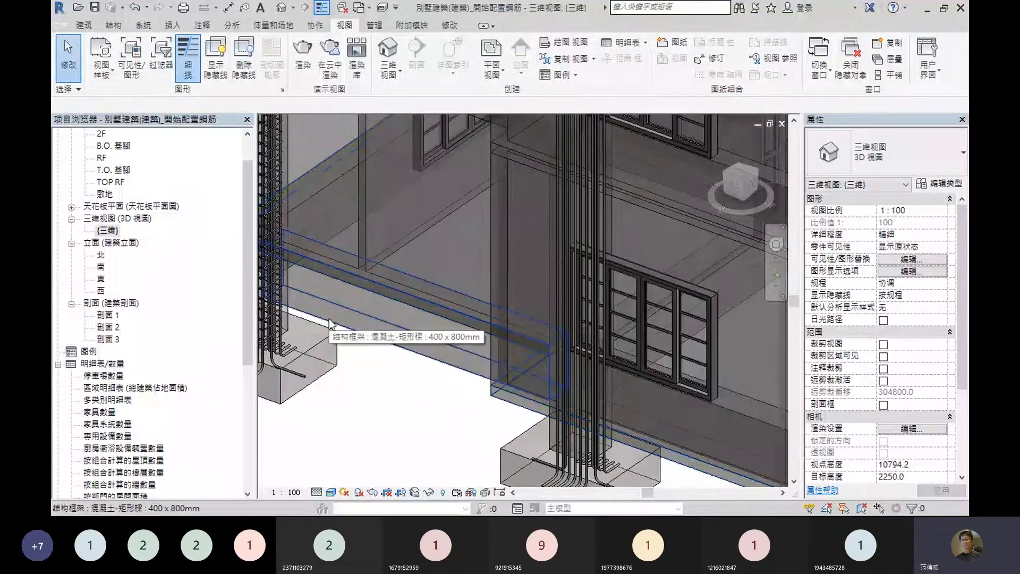
pyautogui.moveTo(343, 330); pyautogui.dragTo(433, 321, button='middle')
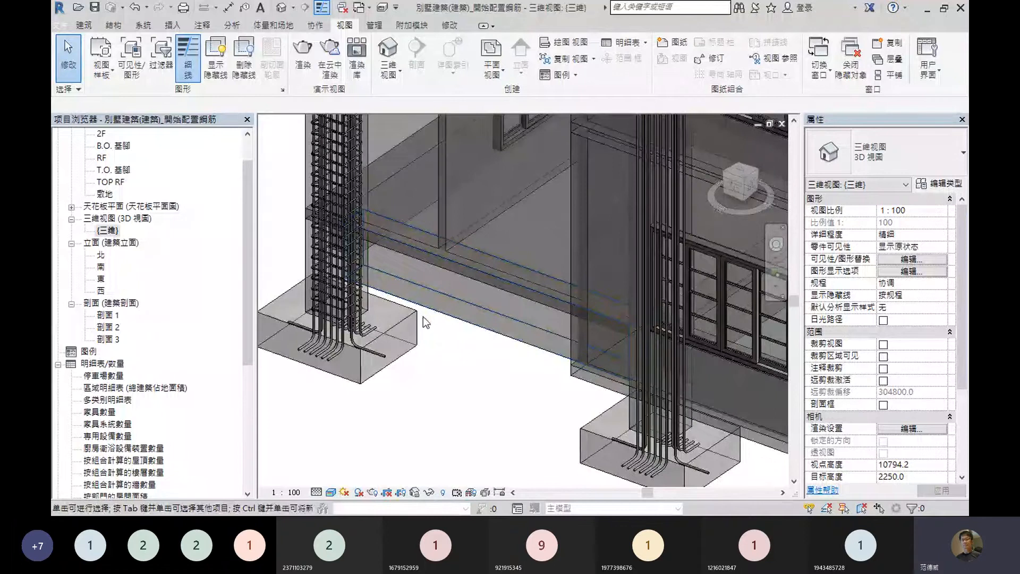
# - Open the 1F floor plan and frame the rooms beside the staircase, with the plan's view properties shown
pyautogui.moveTo(247, 251); pyautogui.dragTo(247, 228)
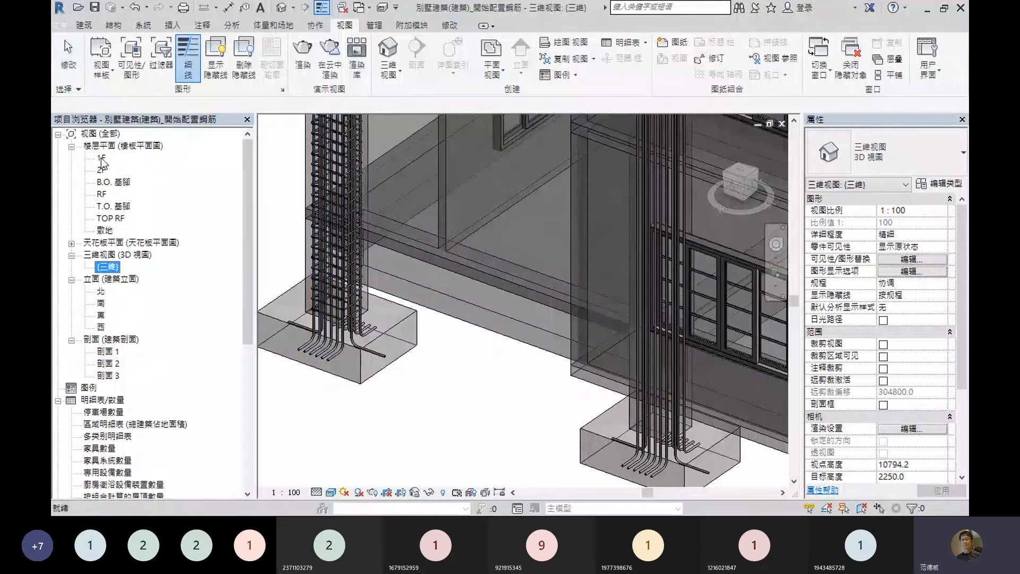
pyautogui.doubleClick(101, 159)
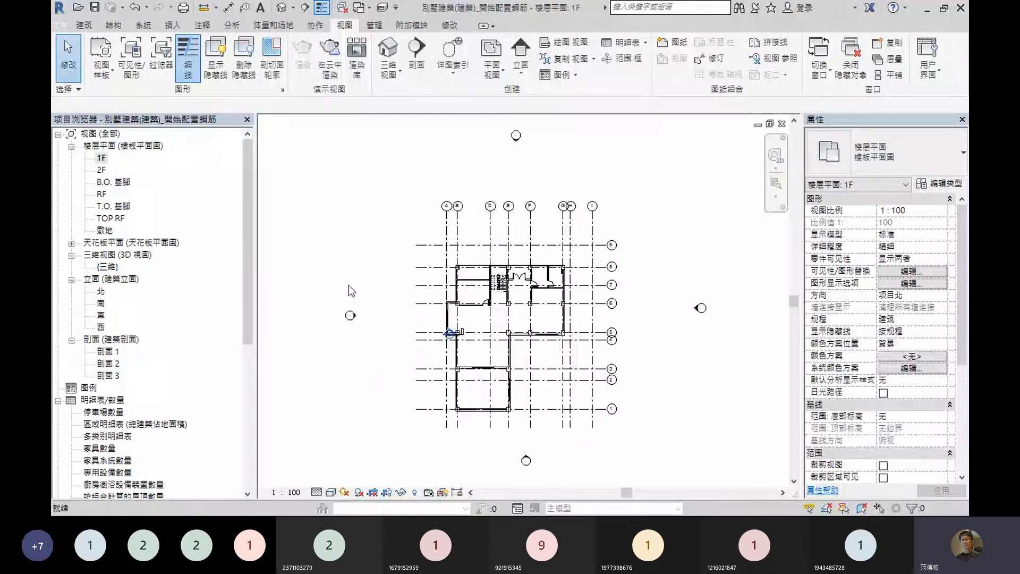
pyautogui.scroll(8, 453, 295)
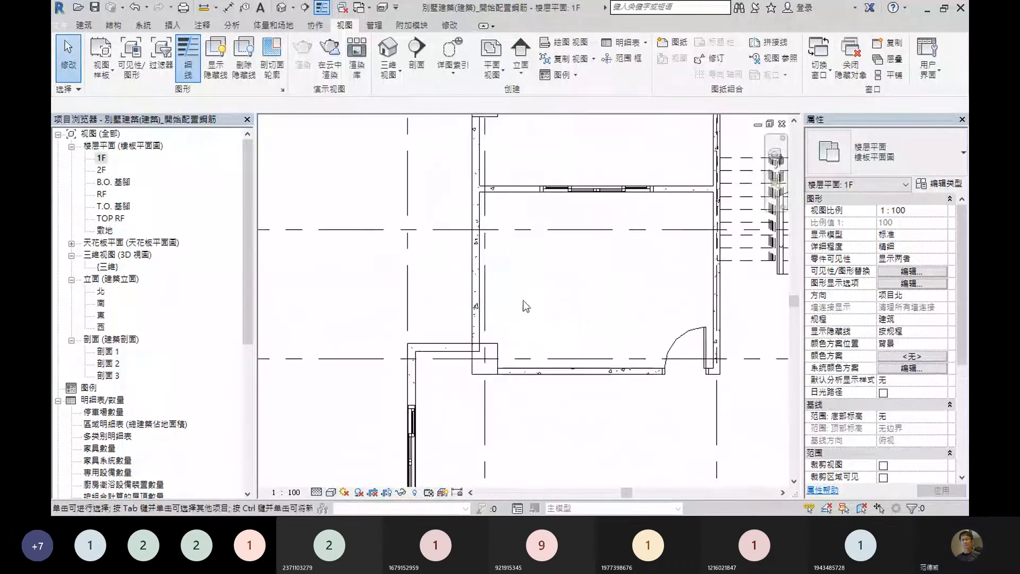
pyautogui.moveTo(525, 306); pyautogui.dragTo(457, 378, button='middle')
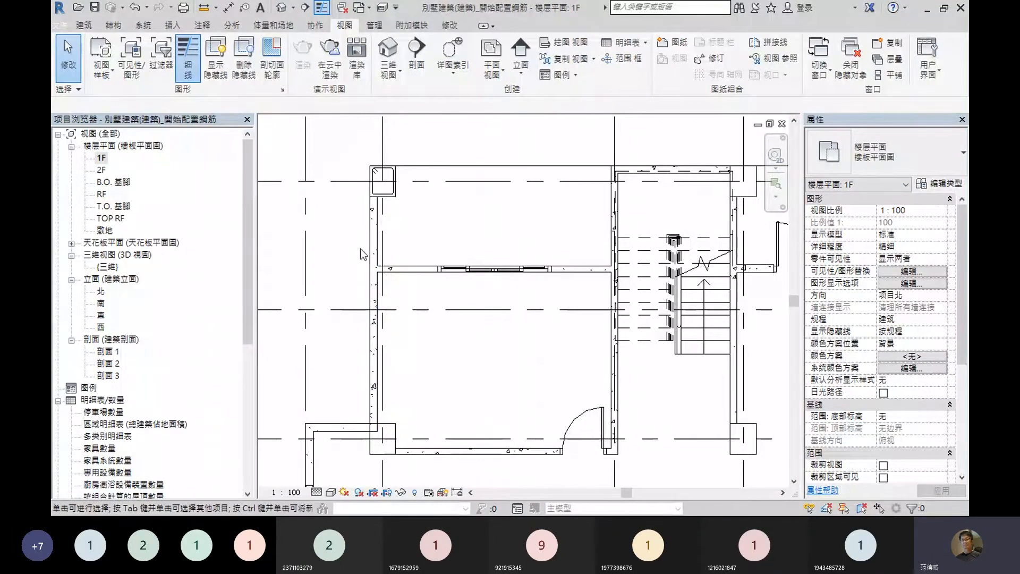
pyautogui.click(101, 158)
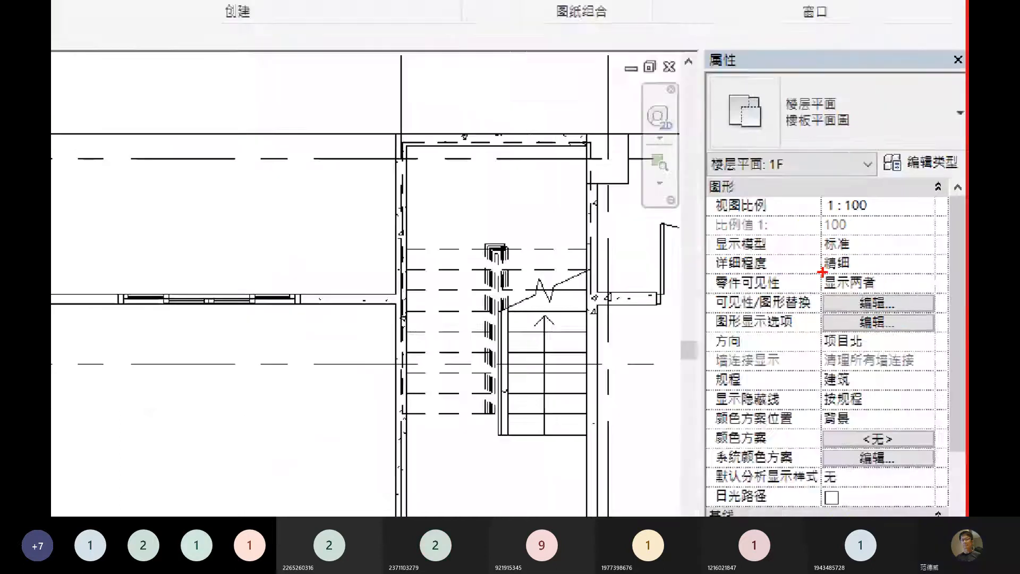
# - Set both the bottom offset and the view depth offset of the 1F plan's view range to -20
pyautogui.moveTo(959, 369); pyautogui.dragTo(959, 421)
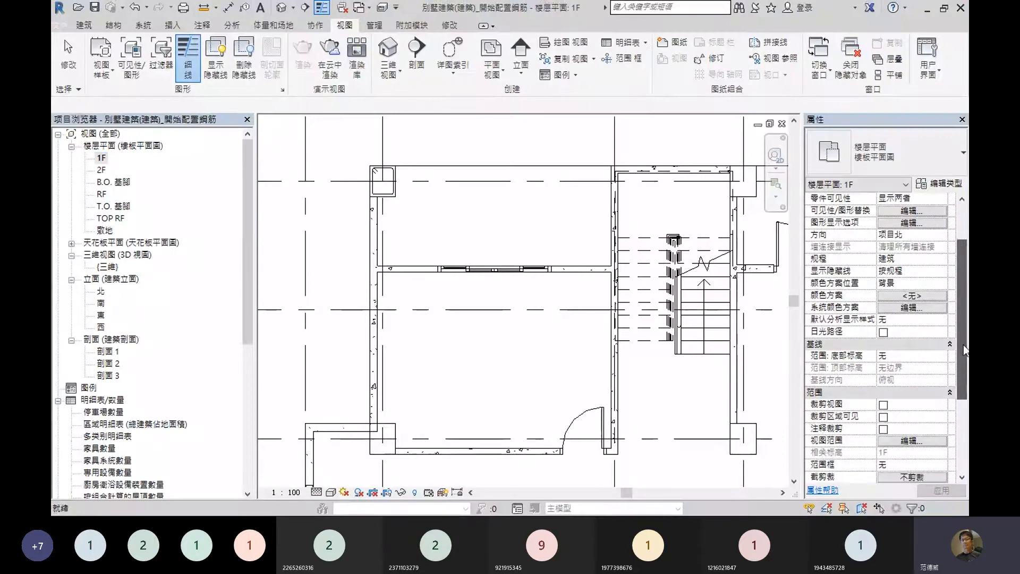
pyautogui.moveTo(963, 346); pyautogui.dragTo(963, 393)
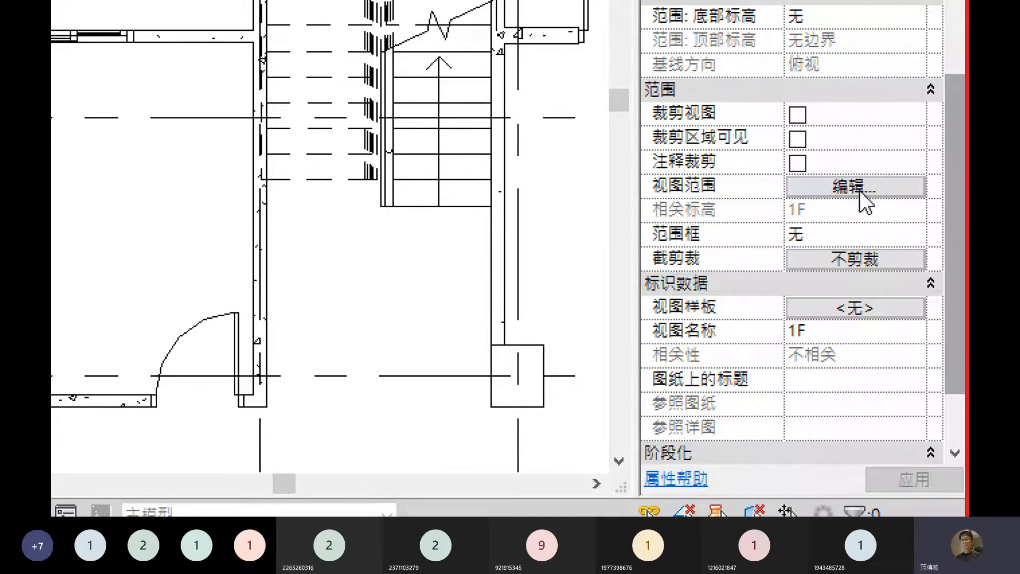
pyautogui.click(856, 187)
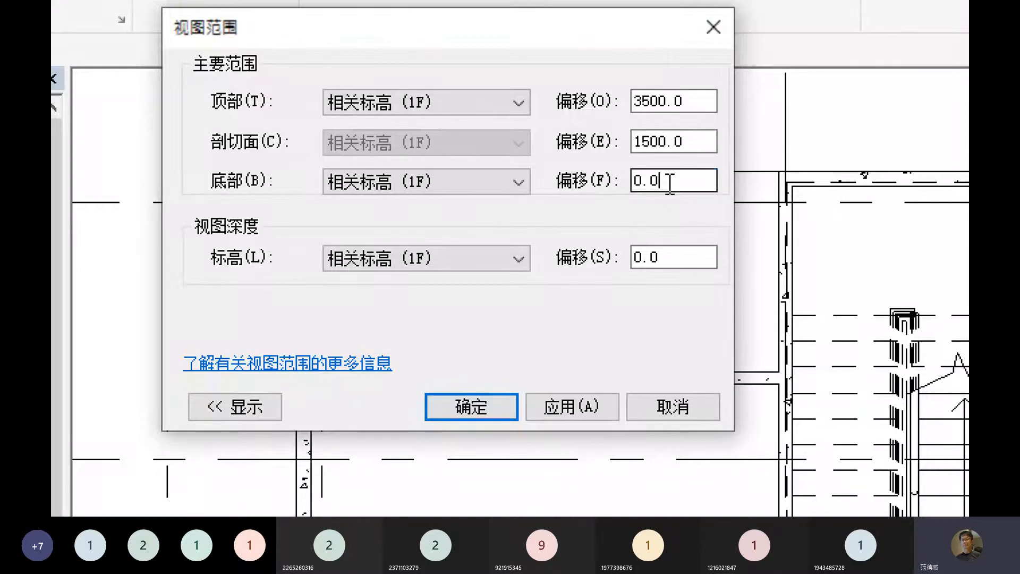
pyautogui.moveTo(660, 180); pyautogui.dragTo(603, 186)
pyautogui.write('儿0')
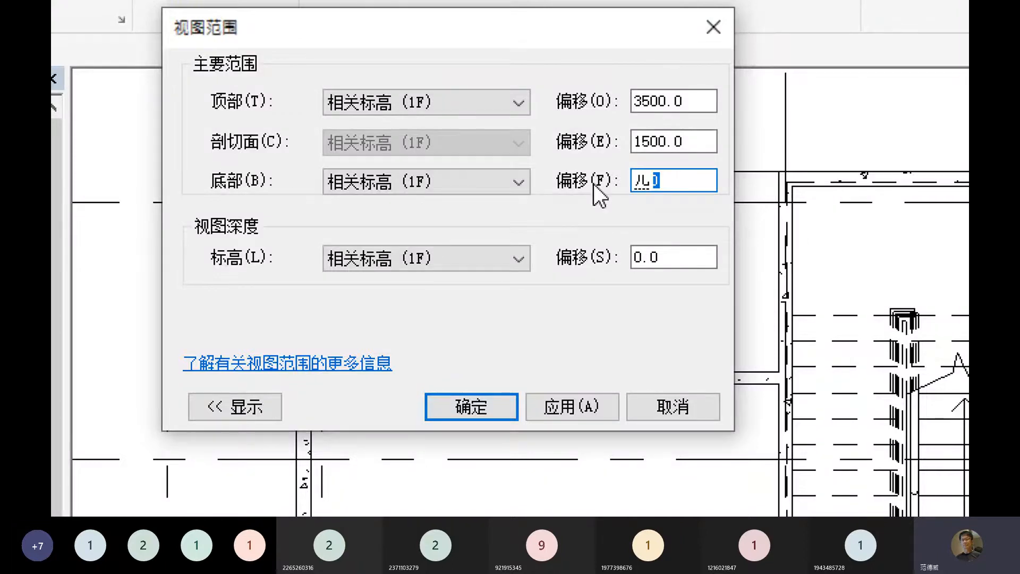
pyautogui.press('Escape')
pyautogui.write('-20')
pyautogui.click(657, 257)
pyautogui.moveTo(658, 257); pyautogui.dragTo(635, 260)
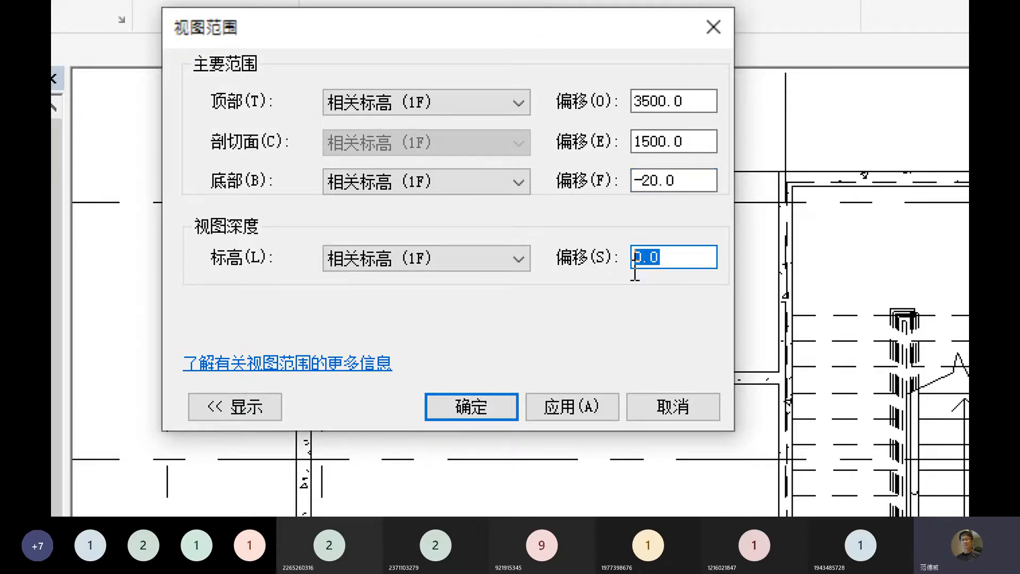
pyautogui.write('-20')
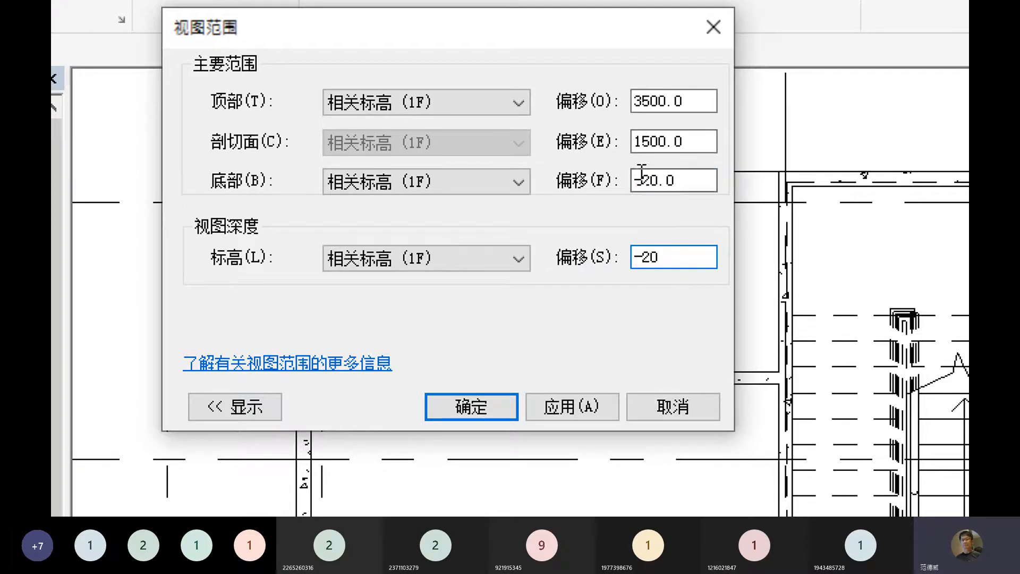
pyautogui.click(458, 410)
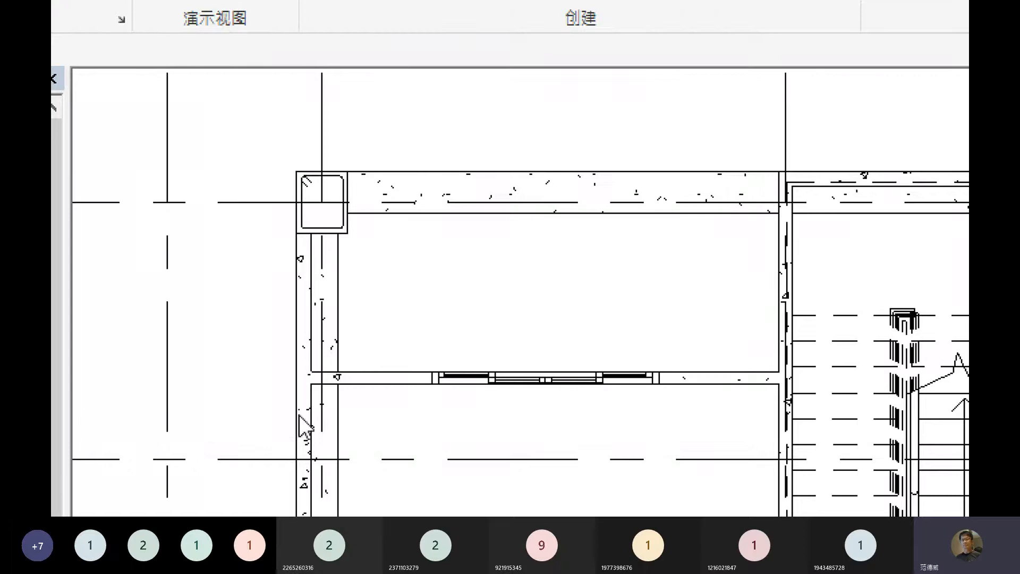
# - Select the 400 x 800mm concrete beam running down from the reinforced corner column and examine it in the plan
pyautogui.scroll(-1, 264, 302)
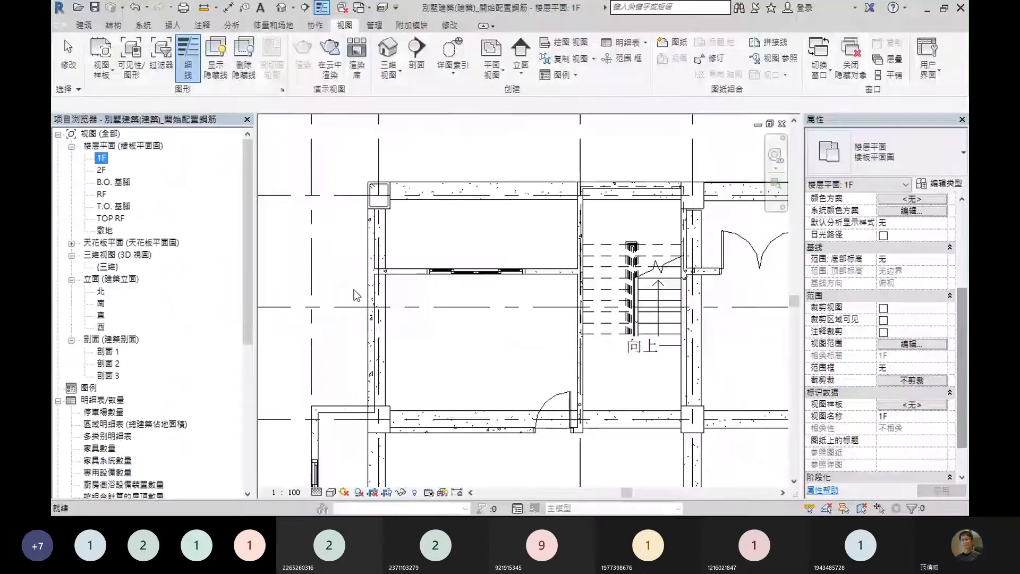
pyautogui.click(385, 343)
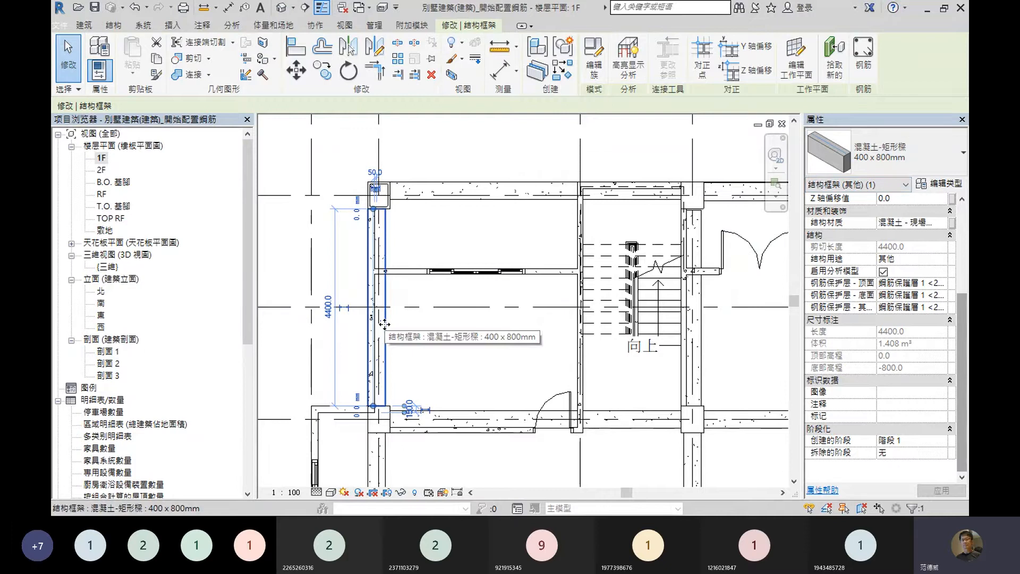
pyautogui.moveTo(436, 362)
pyautogui.mouseDown(button='middle')
pyautogui.moveTo(451, 334)
pyautogui.moveTo(440, 346)
pyautogui.mouseUp(button='middle')
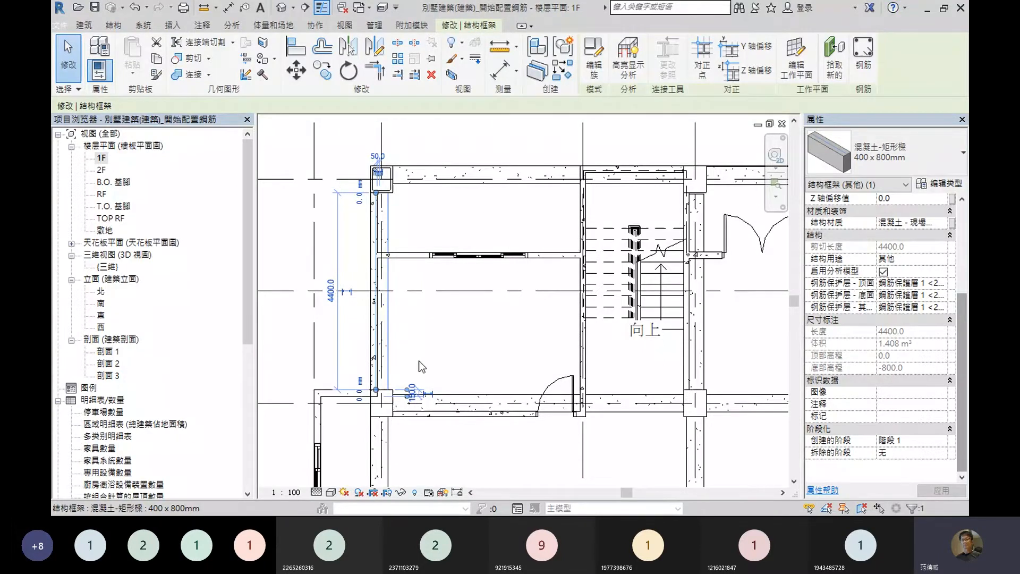
pyautogui.scroll(3, 418, 314)
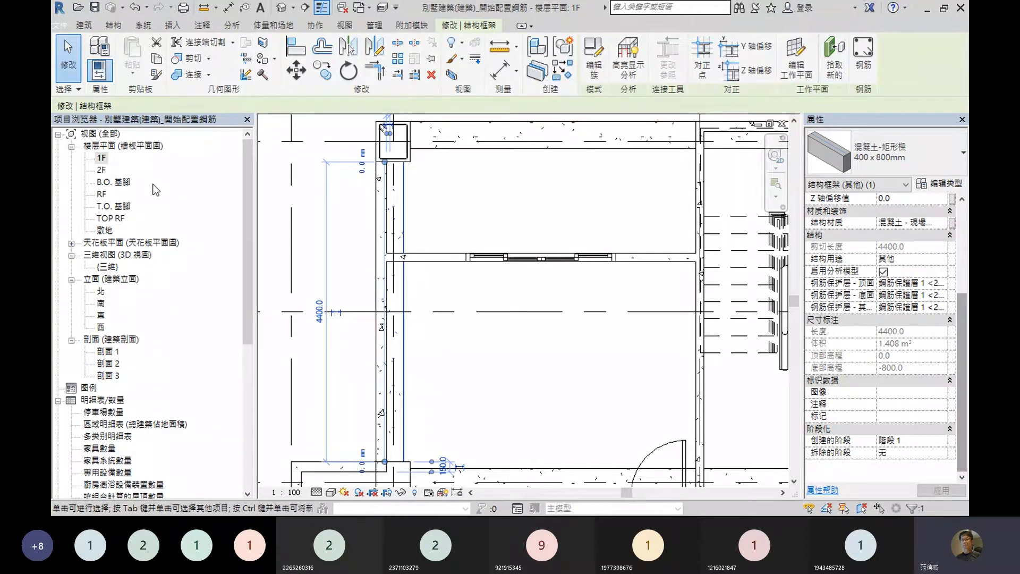
pyautogui.moveTo(304, 229); pyautogui.dragTo(333, 259, button='middle')
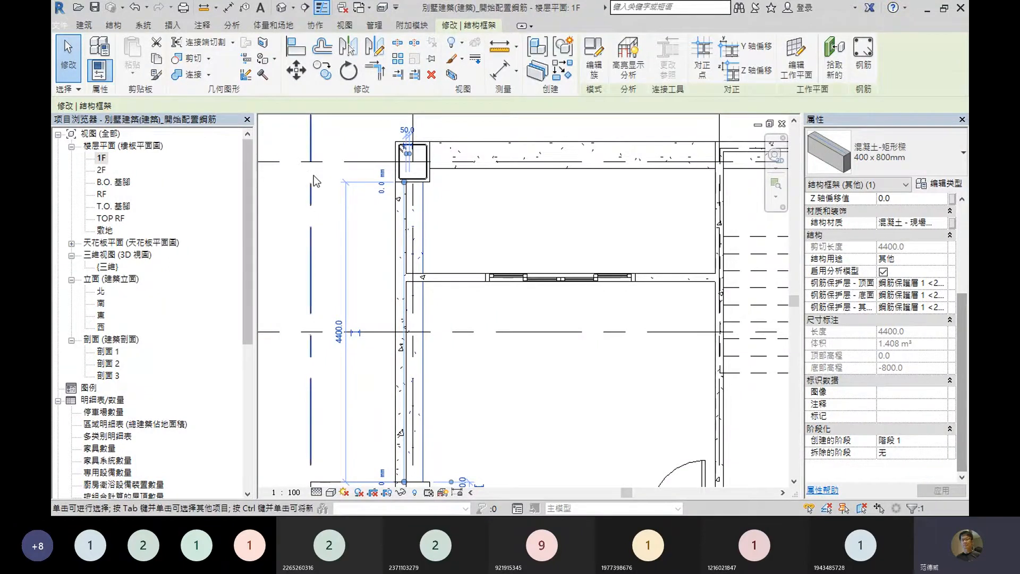
# - Review the 1F plan's view range offsets
pyautogui.click(101, 158)
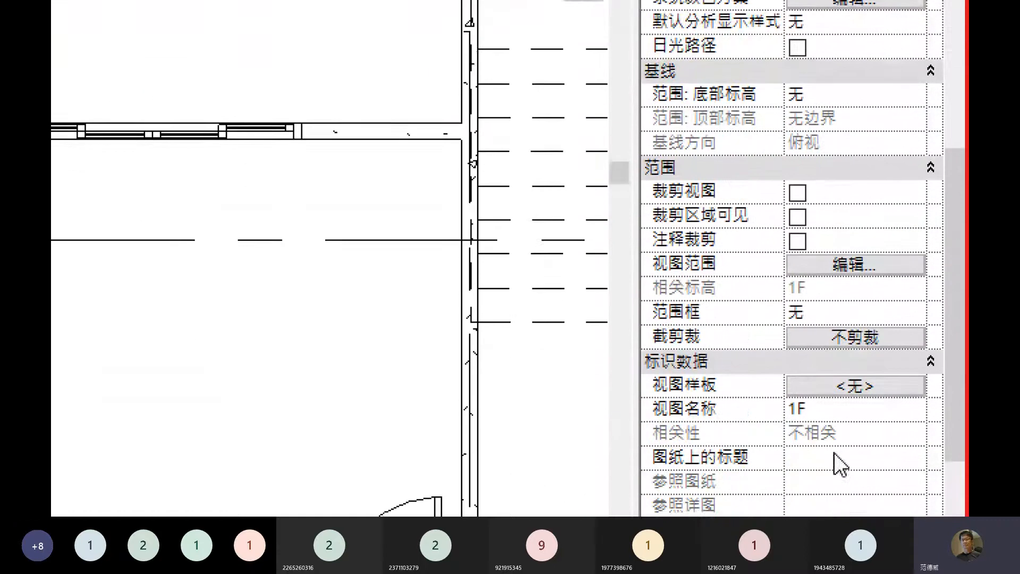
pyautogui.click(856, 209)
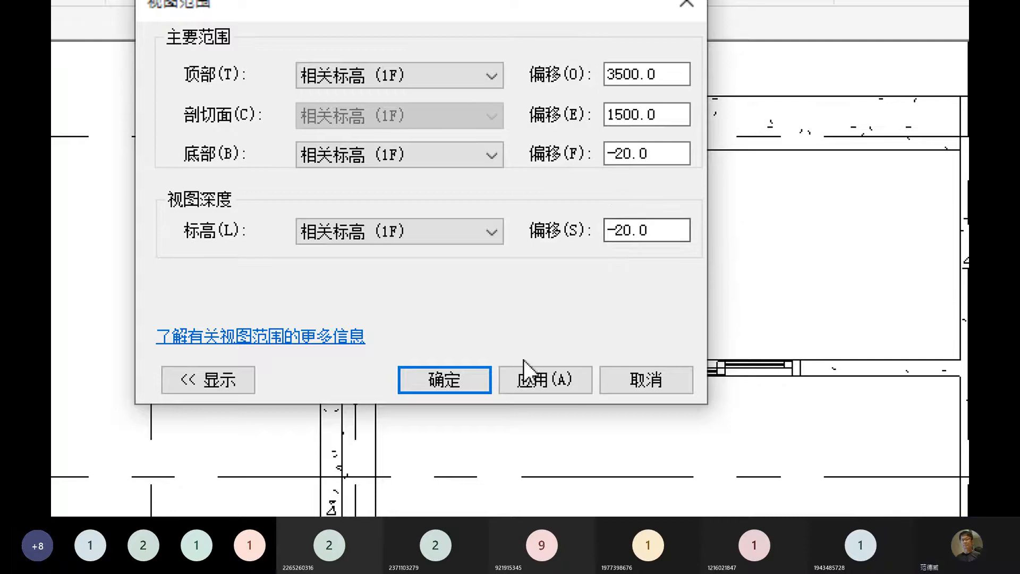
pyautogui.click(446, 380)
# - Examine the 400 x 800mm beams across the whole 1F plan, selecting ones between grid lines 5 and 6 and along grid line 5
pyautogui.scroll(-4, 457, 393)
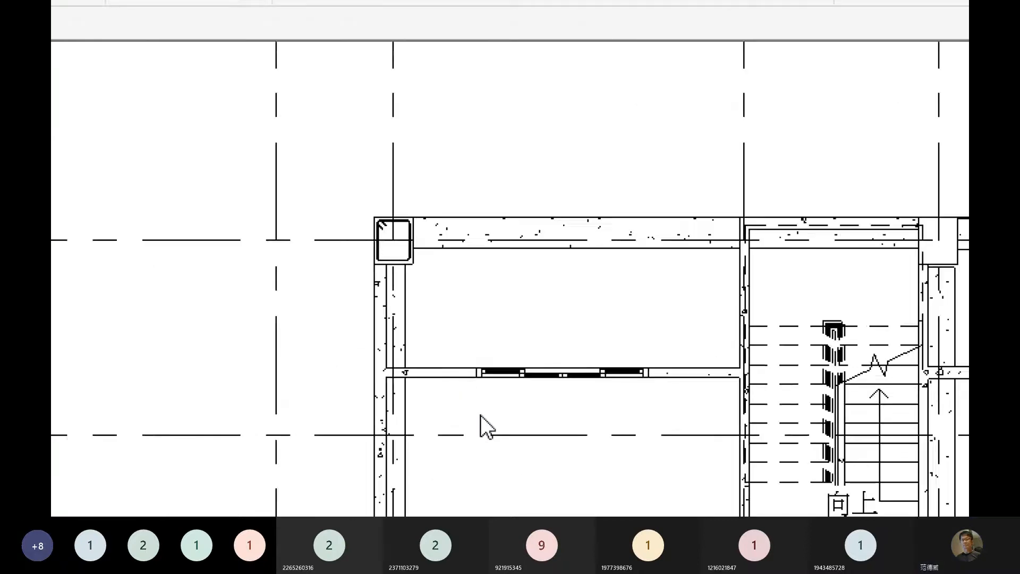
pyautogui.scroll(-4, 558, 329)
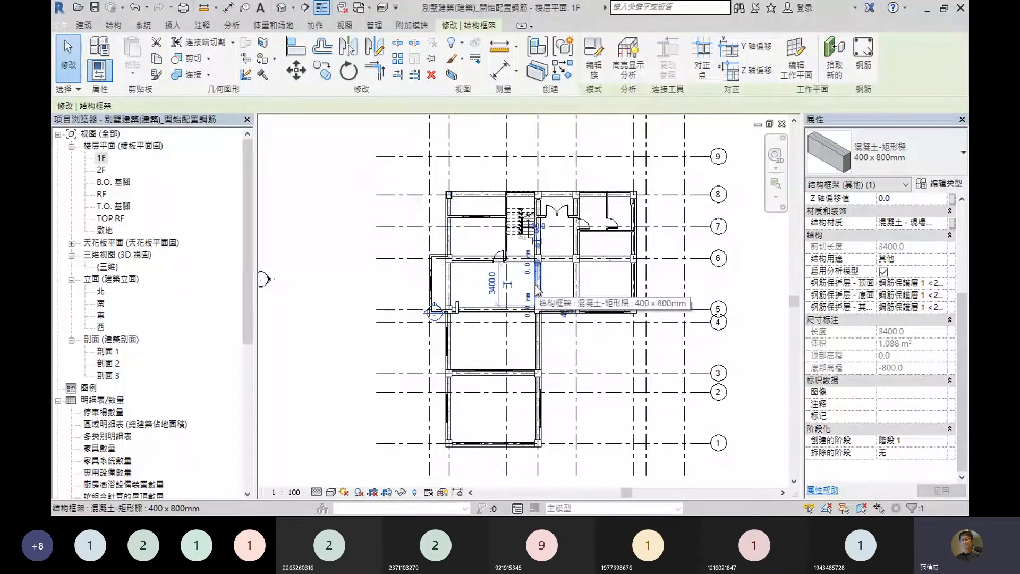
pyautogui.click(577, 287)
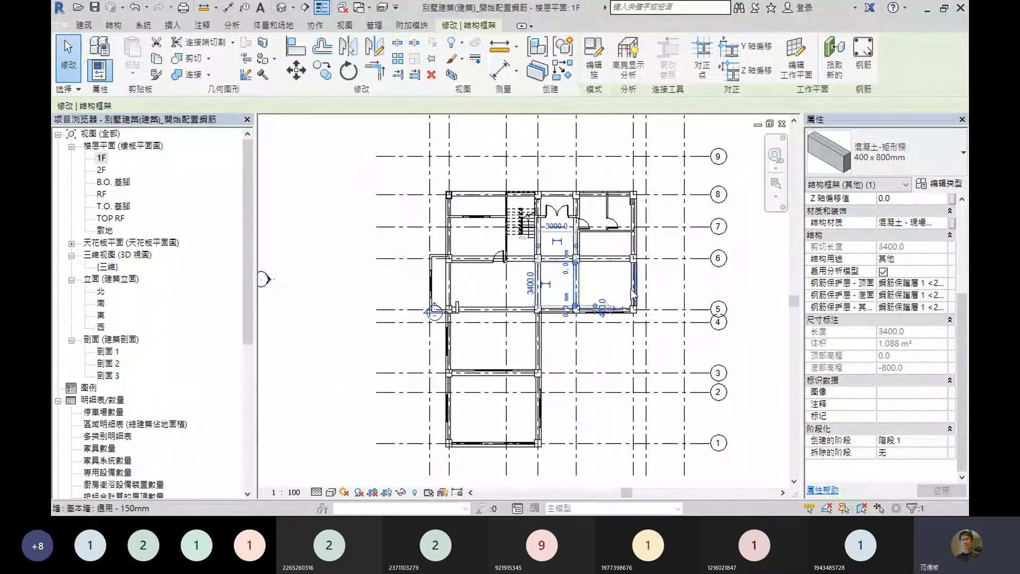
pyautogui.scroll(3, 548, 310)
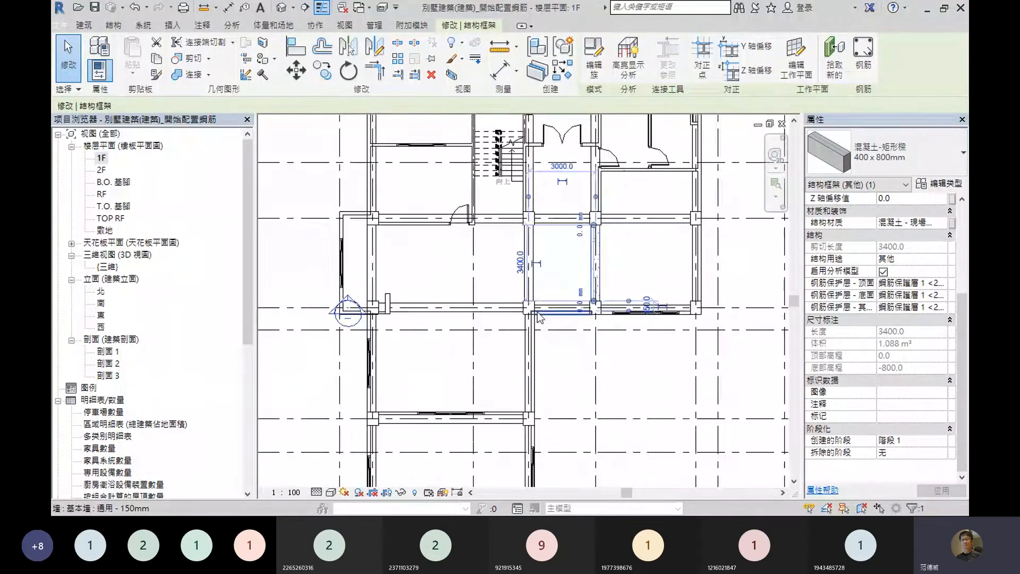
pyautogui.click(490, 309)
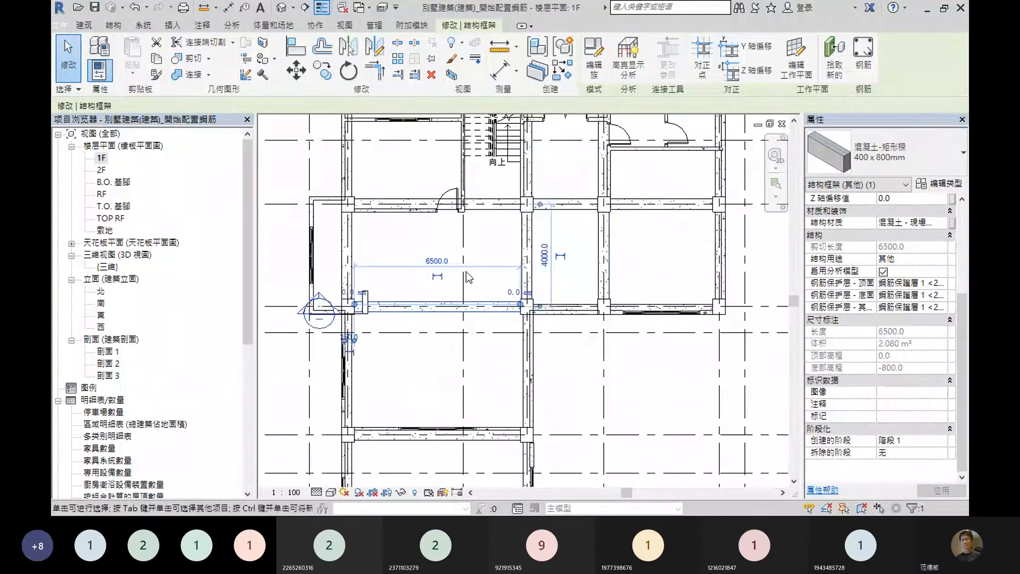
pyautogui.moveTo(409, 247); pyautogui.dragTo(454, 351, button='middle')
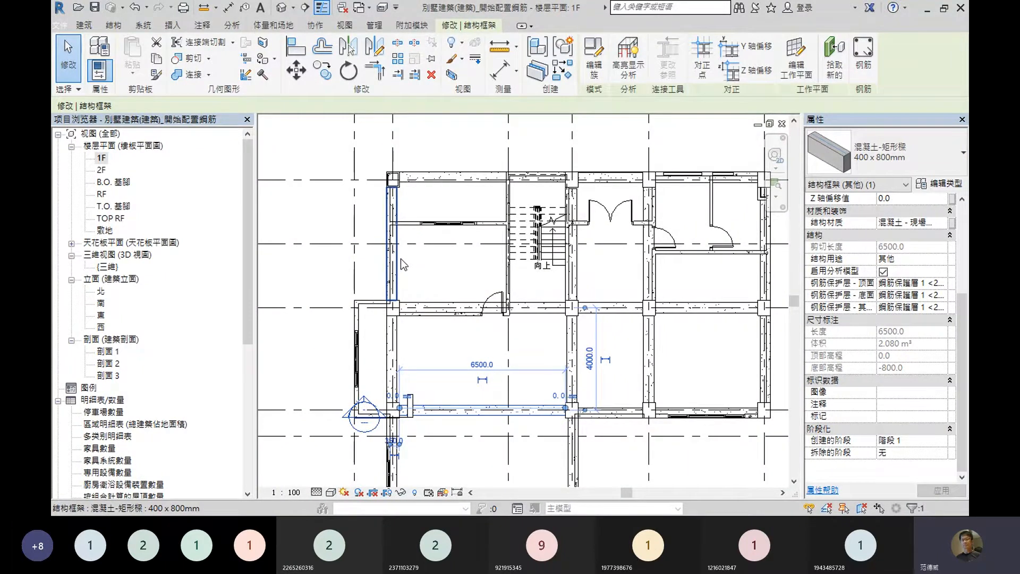
pyautogui.scroll(-3, 460, 294)
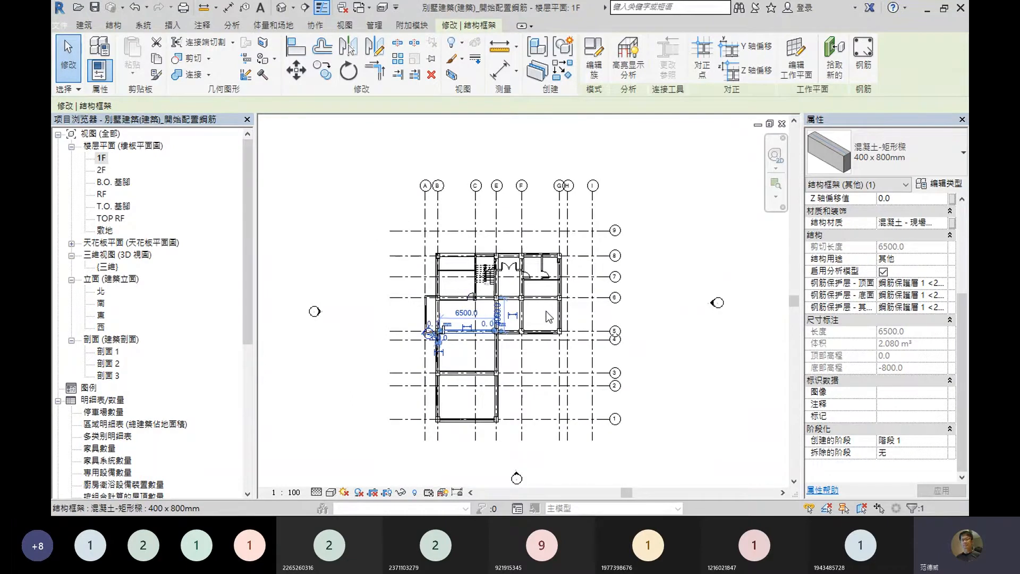
pyautogui.scroll(3, 473, 290)
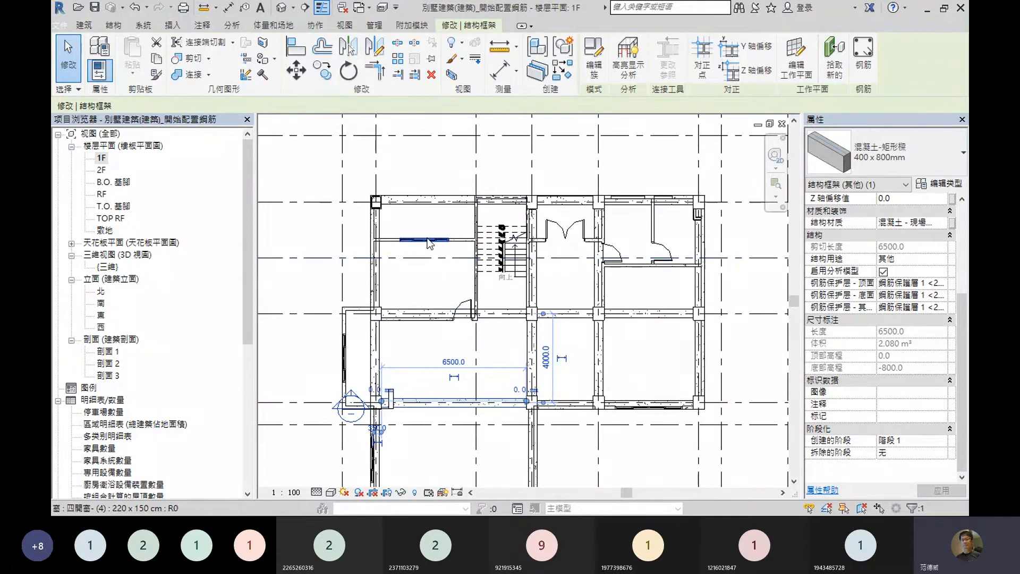
# - Inspect the stirrup inside the reinforced corner column and the beams that meet at it
pyautogui.scroll(2, 419, 287)
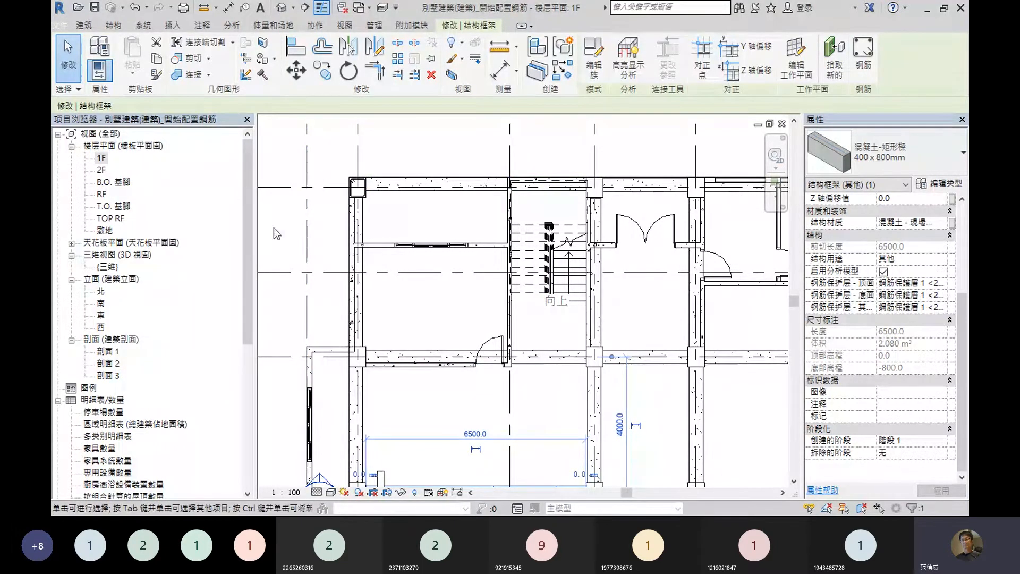
pyautogui.moveTo(417, 322); pyautogui.dragTo(428, 385, button='middle')
pyautogui.scroll(3, 438, 323)
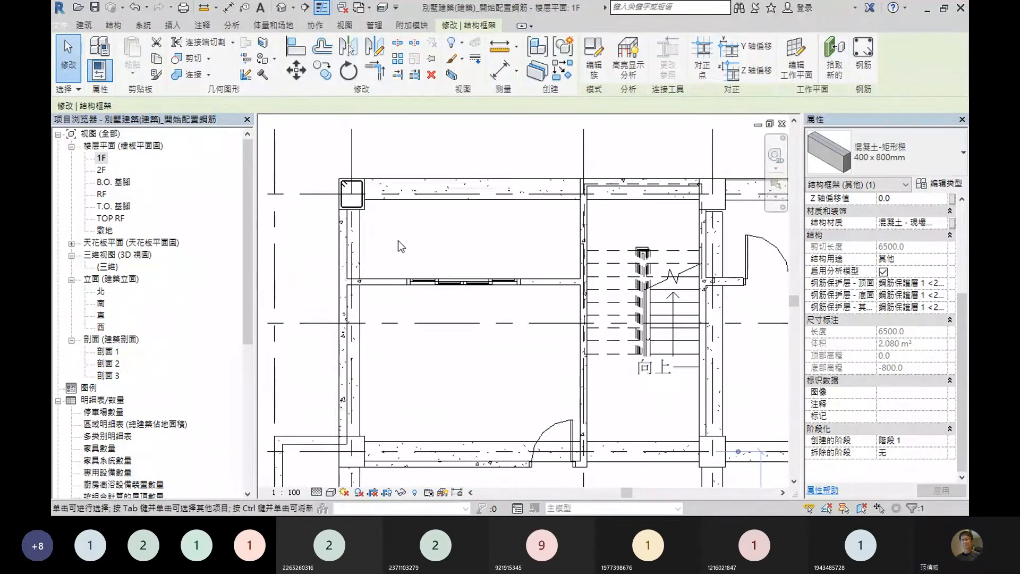
pyautogui.scroll(3, 397, 240)
pyautogui.moveTo(376, 234); pyautogui.dragTo(435, 338, button='middle')
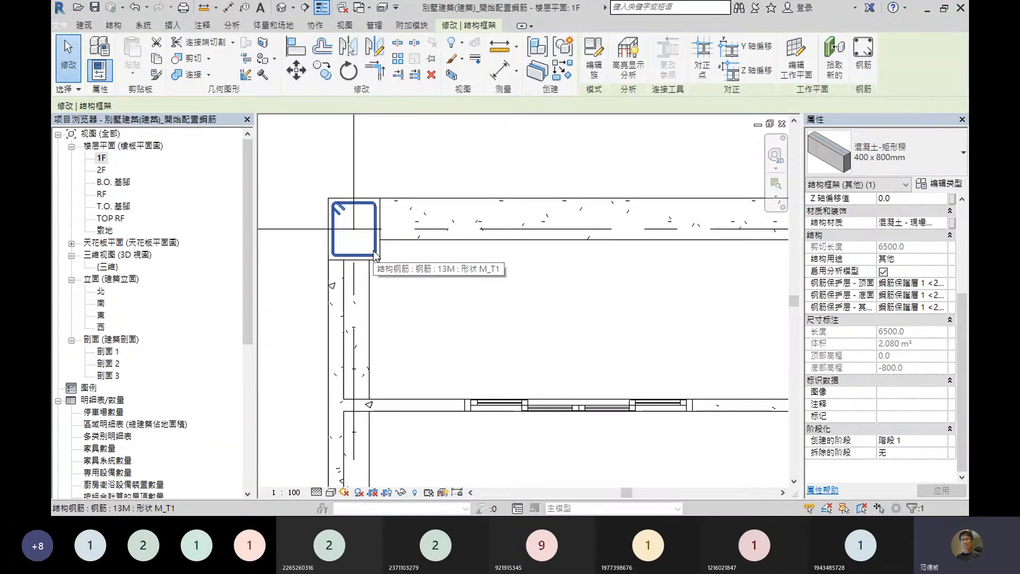
pyautogui.scroll(-4, 423, 319)
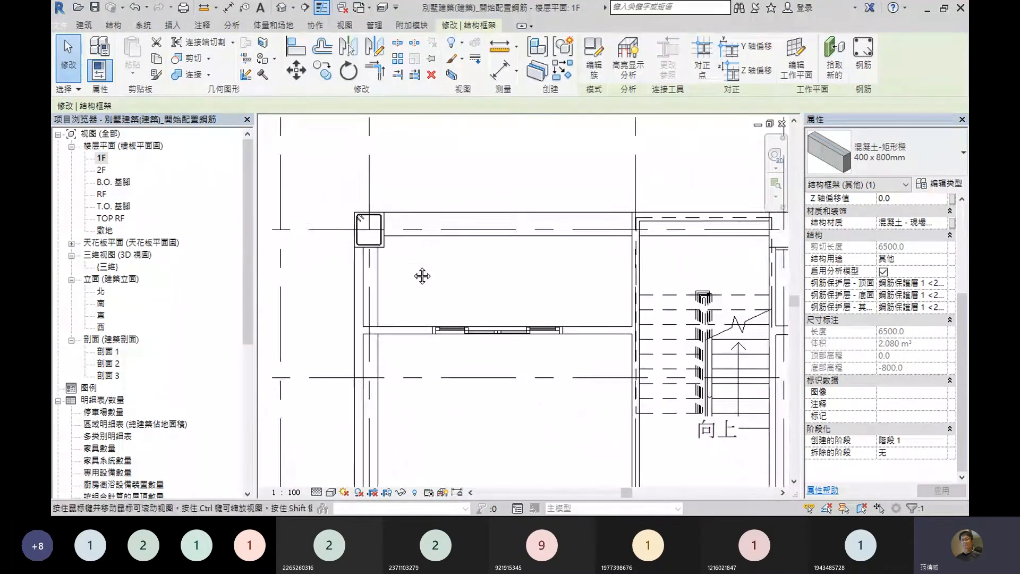
# - Select the 400 x 800mm beam running down from the reinforced corner column and bring up the structural reinforcement tools
pyautogui.scroll(2, 393, 370)
pyautogui.moveTo(393, 370); pyautogui.dragTo(449, 384, button='middle')
pyautogui.click(410, 387)
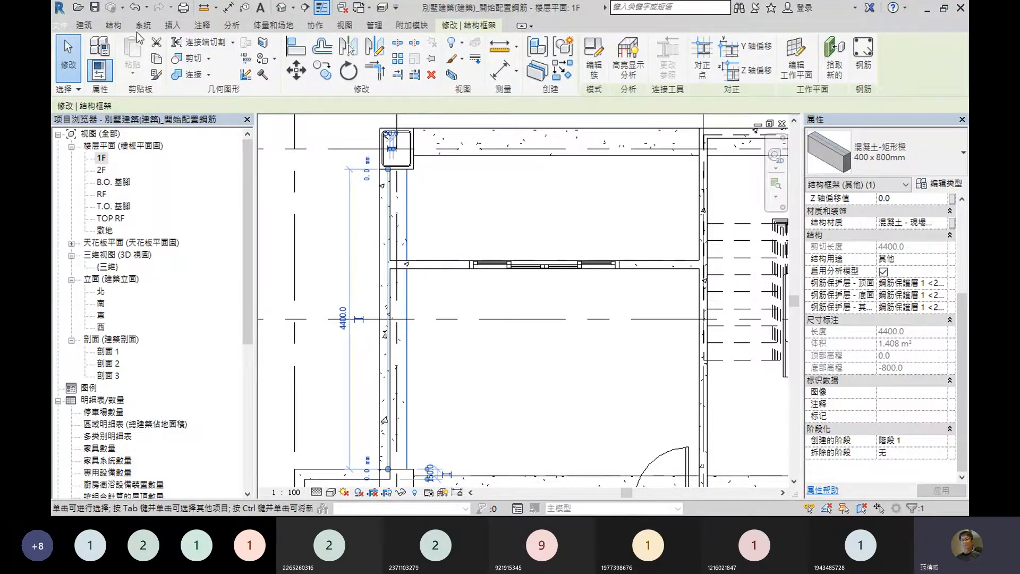
pyautogui.click(113, 26)
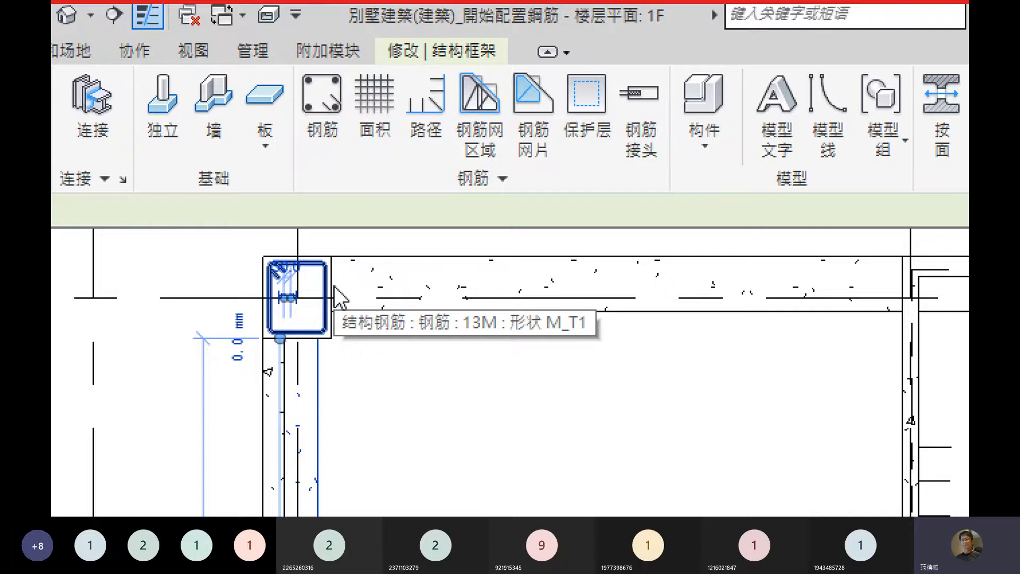
pyautogui.click(324, 266)
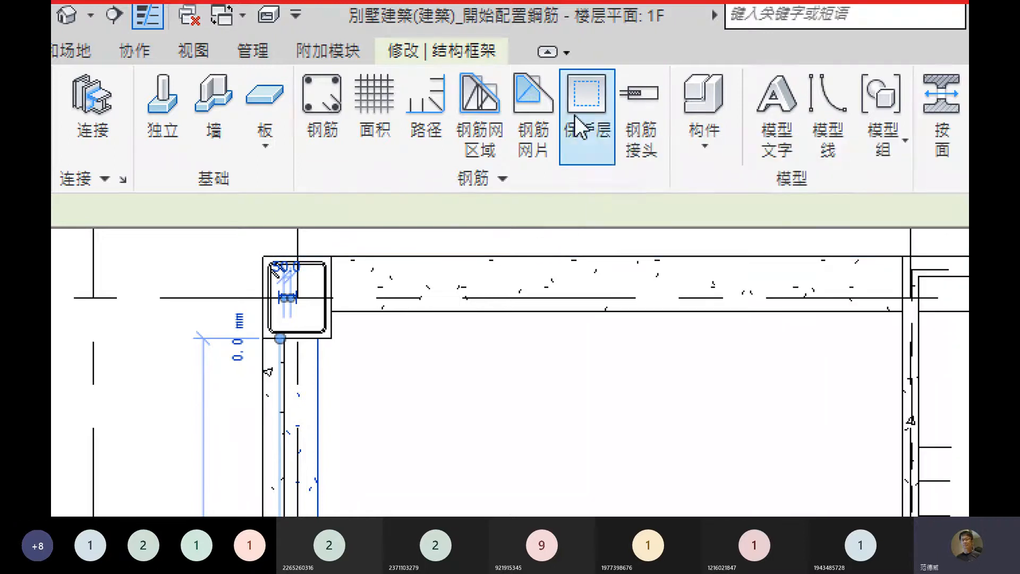
# - Start the rebar Cover tool and check the cover type assigned to the beam running down from the reinforced corner column
pyautogui.click(575, 114)
pyautogui.scroll(-2, 515, 329)
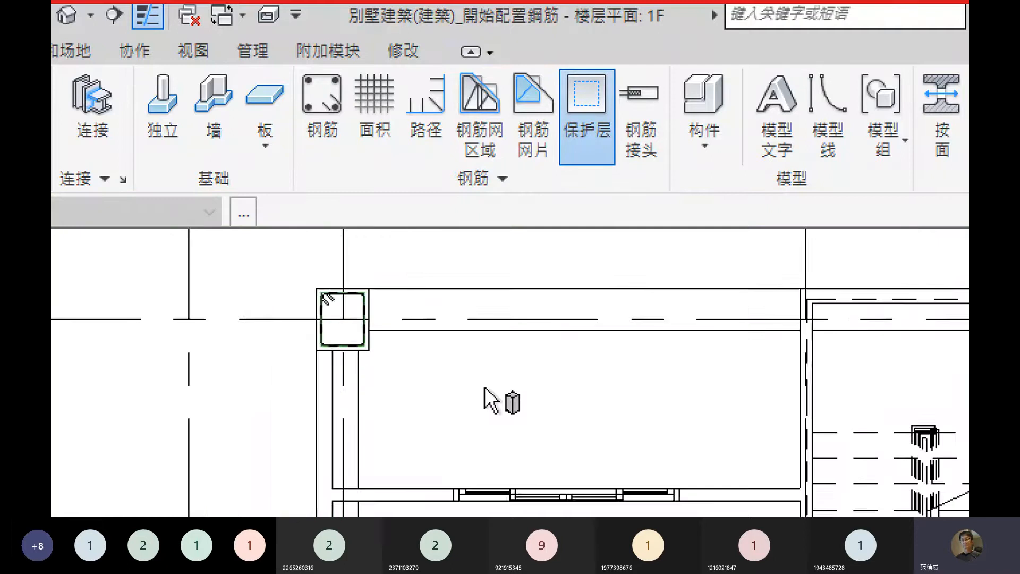
pyautogui.moveTo(490, 399); pyautogui.dragTo(505, 313, button='middle')
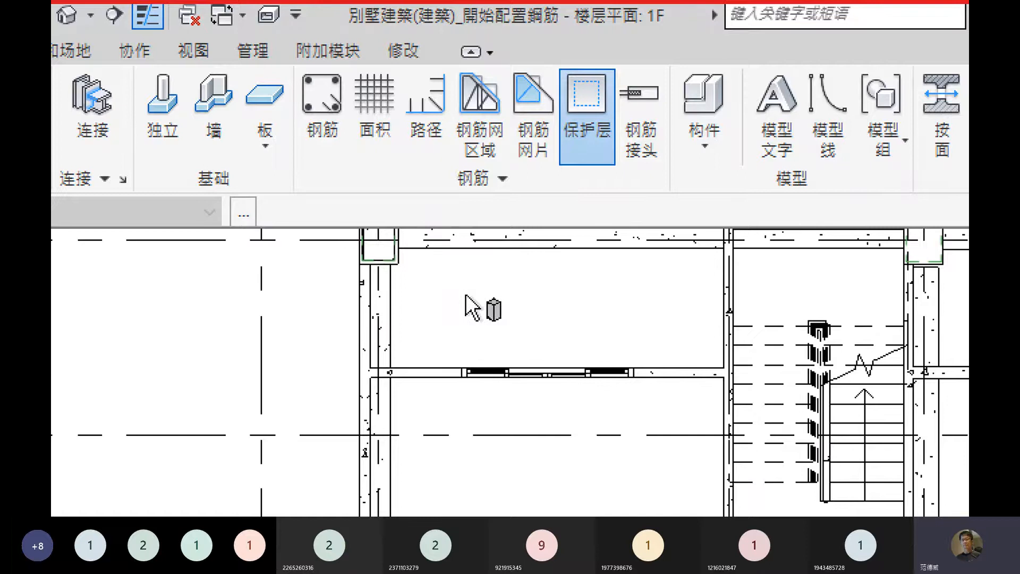
pyautogui.scroll(-1, 476, 298)
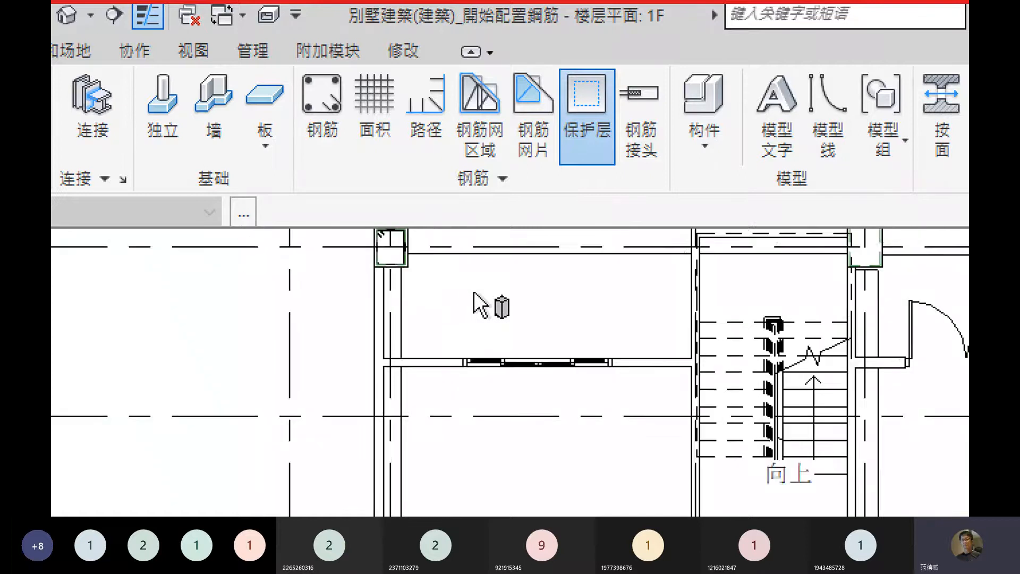
pyautogui.scroll(-1, 480, 301)
pyautogui.moveTo(483, 293); pyautogui.dragTo(460, 280, button='middle')
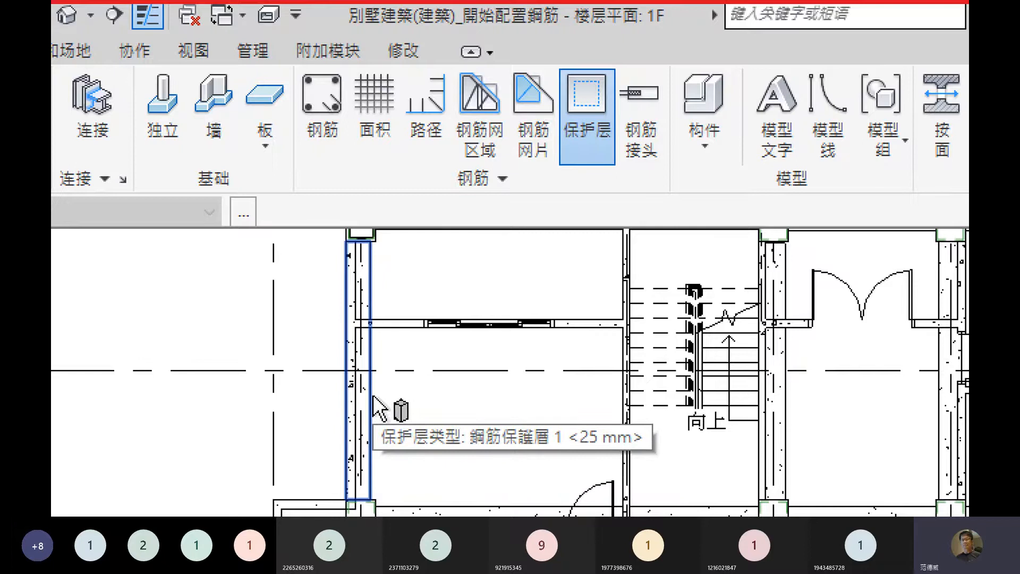
pyautogui.scroll(-2, 379, 408)
pyautogui.moveTo(414, 424); pyautogui.dragTo(364, 412, button='middle')
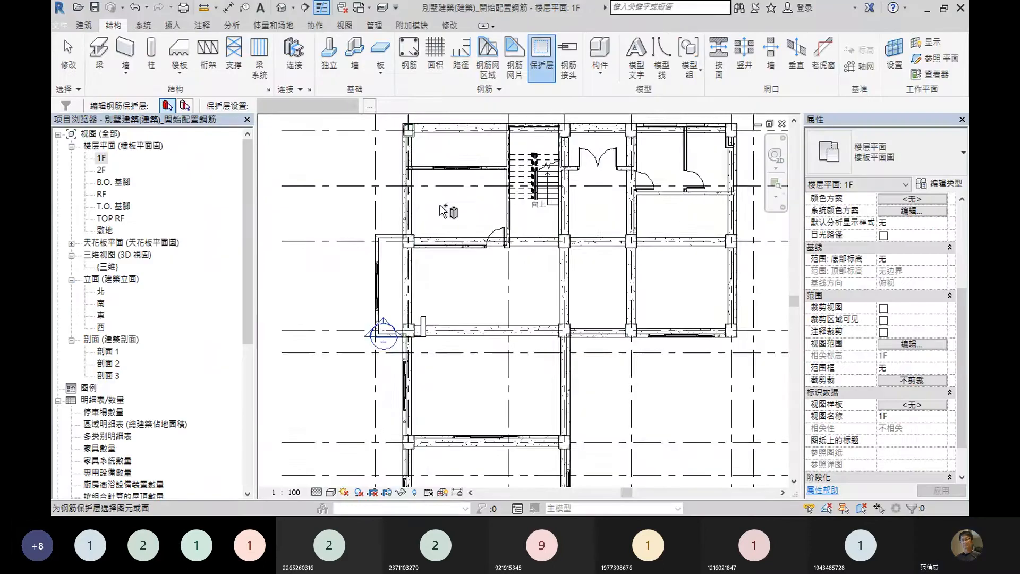
pyautogui.scroll(5, 445, 212)
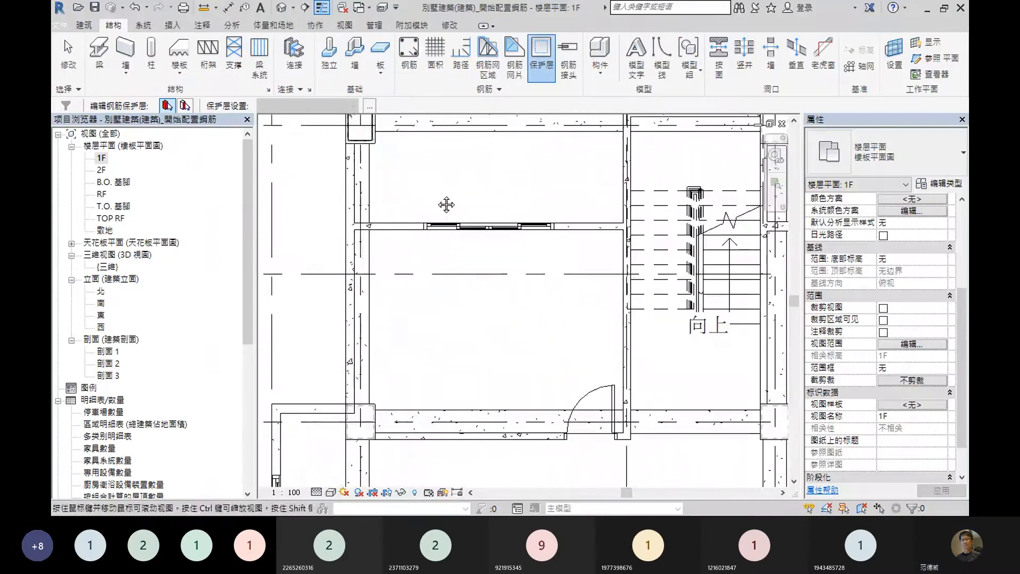
pyautogui.moveTo(446, 205); pyautogui.dragTo(468, 303, button='middle')
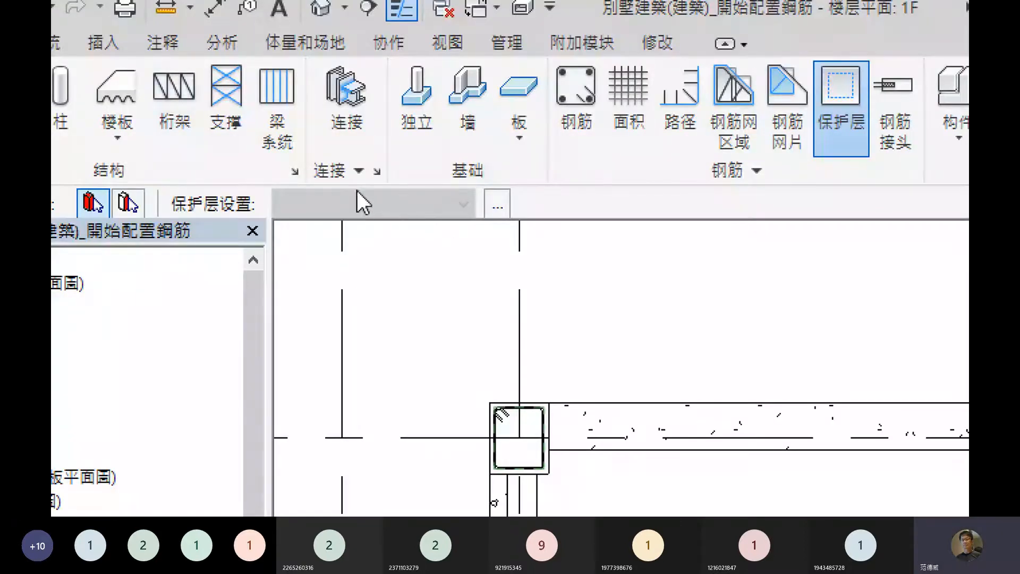
# - Open the rebar cover settings and add a new cover type
pyautogui.click(497, 206)
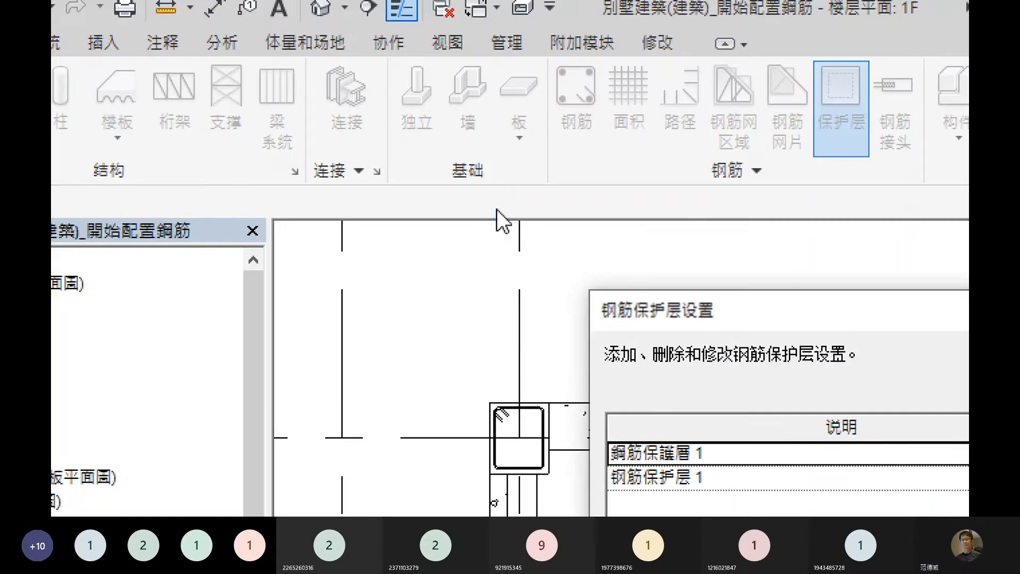
pyautogui.moveTo(570, 269); pyautogui.dragTo(309, 108)
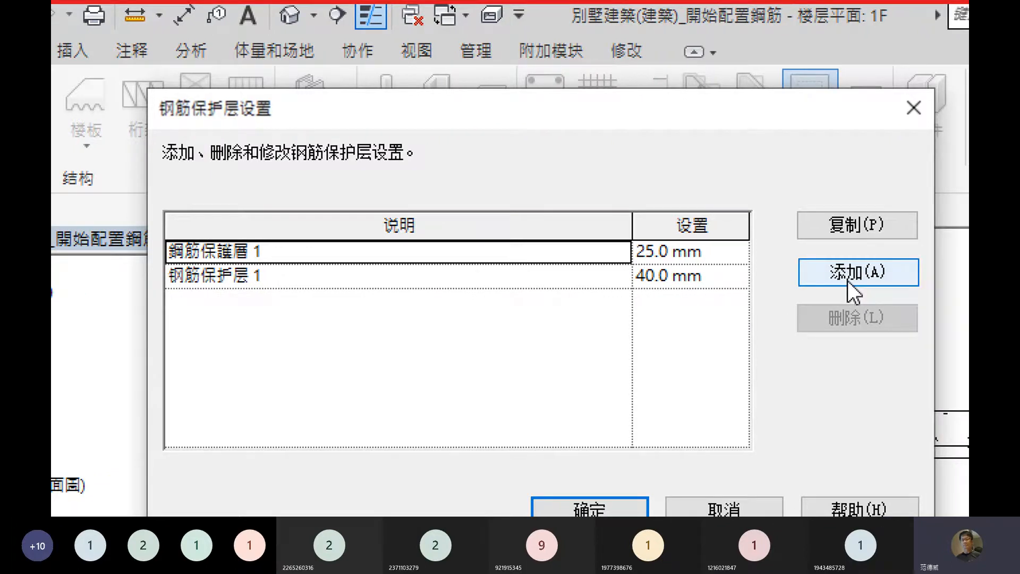
pyautogui.click(848, 282)
# - Rename the new 40 mm cover type as 梁钢筋保护层 and accept the rebar cover settings
pyautogui.click(221, 300)
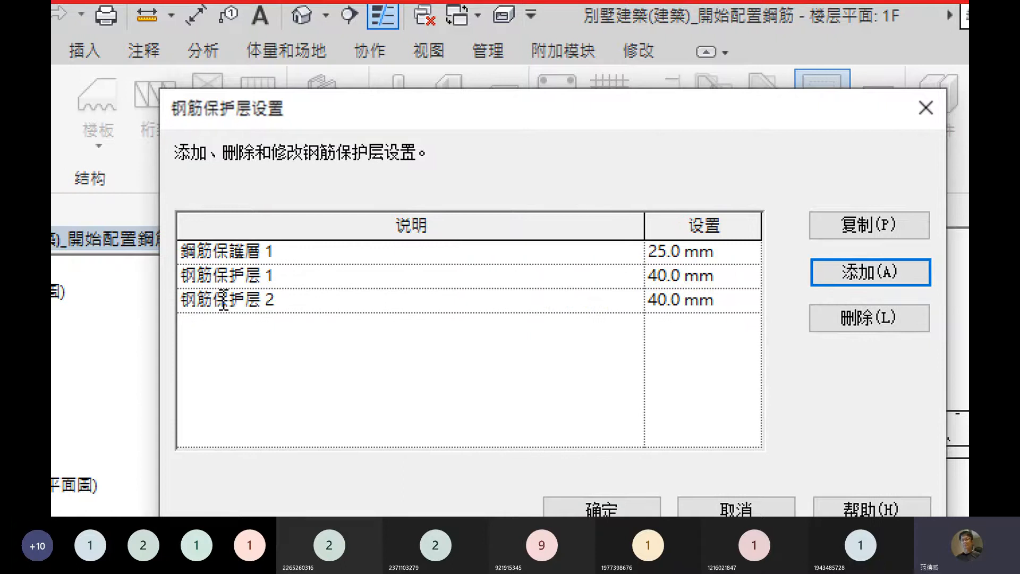
pyautogui.click(183, 301)
pyautogui.write('xu')
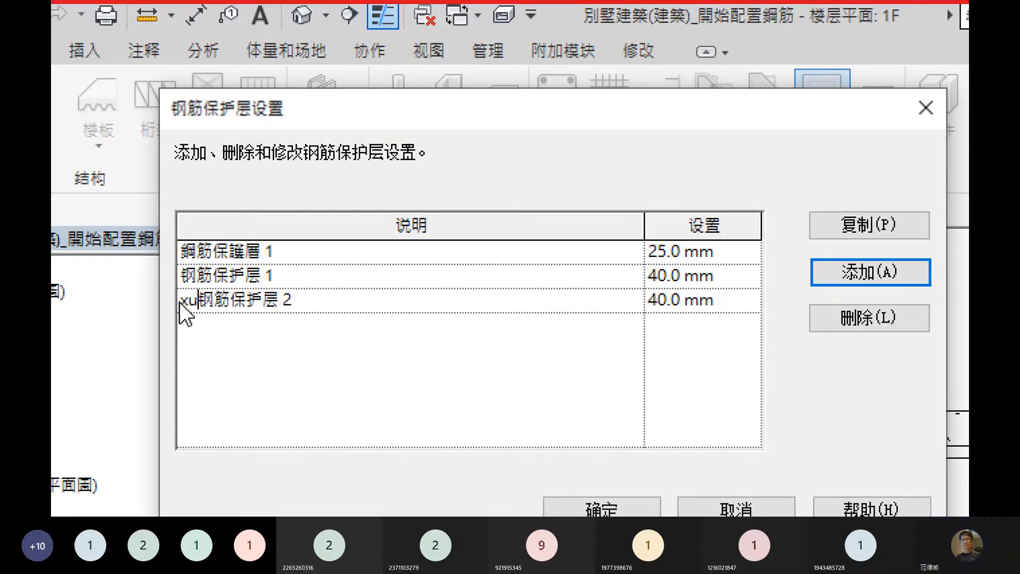
pyautogui.press('BackSpace')
pyautogui.press('BackSpace')
pyautogui.write('量')
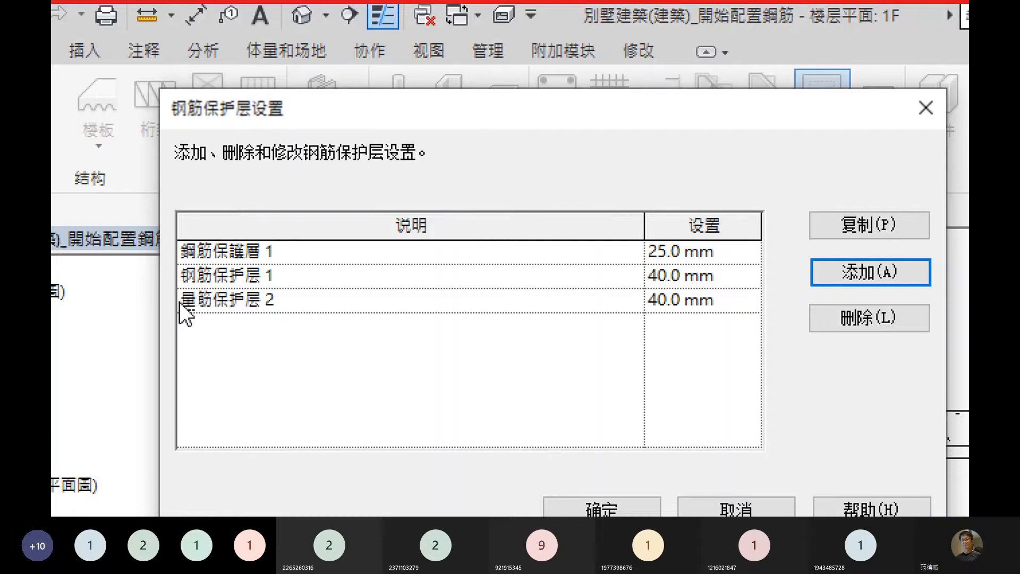
pyautogui.press('Down')
pyautogui.press('Down')
pyautogui.press('Down')
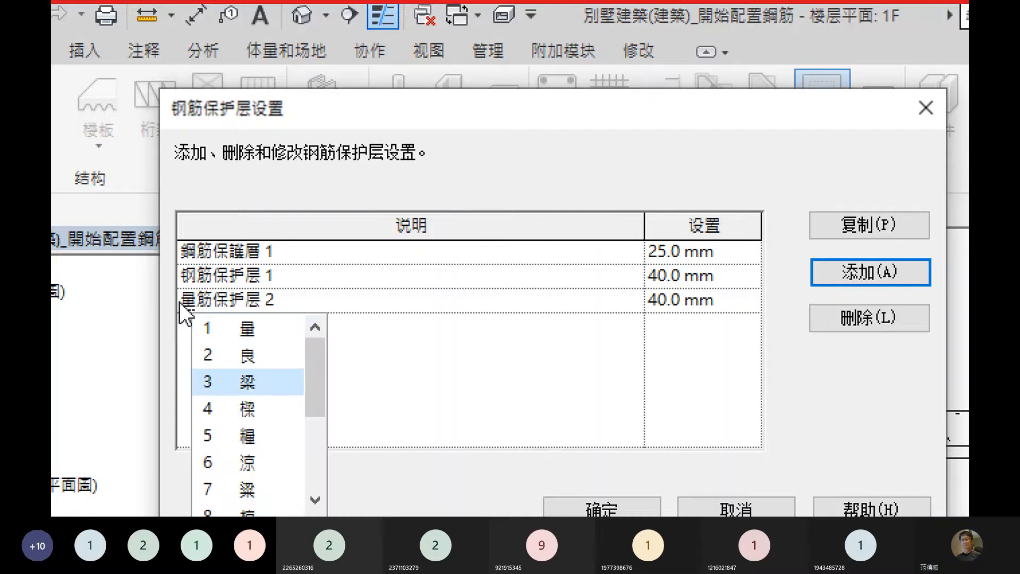
pyautogui.press('Return')
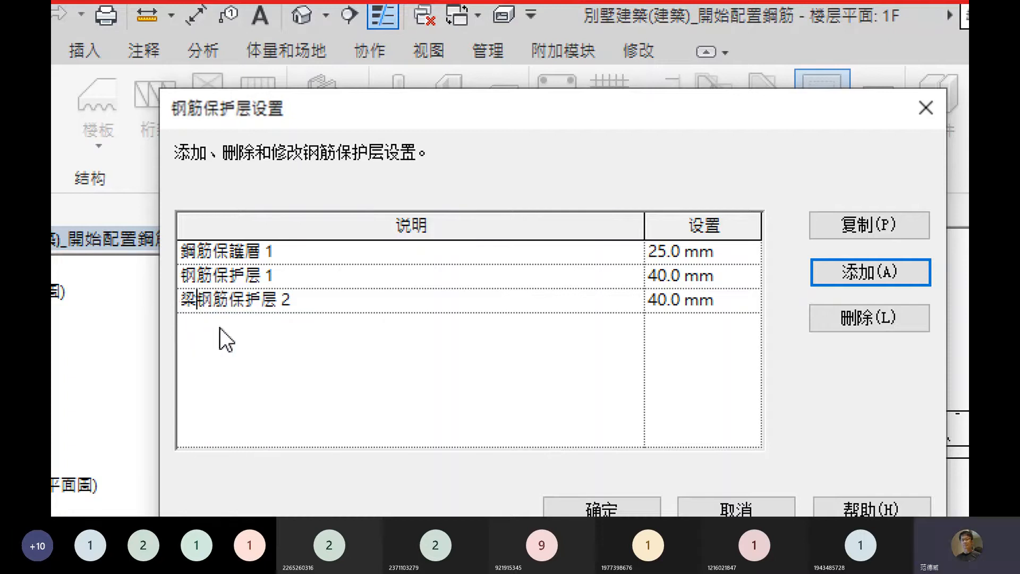
pyautogui.click(310, 303)
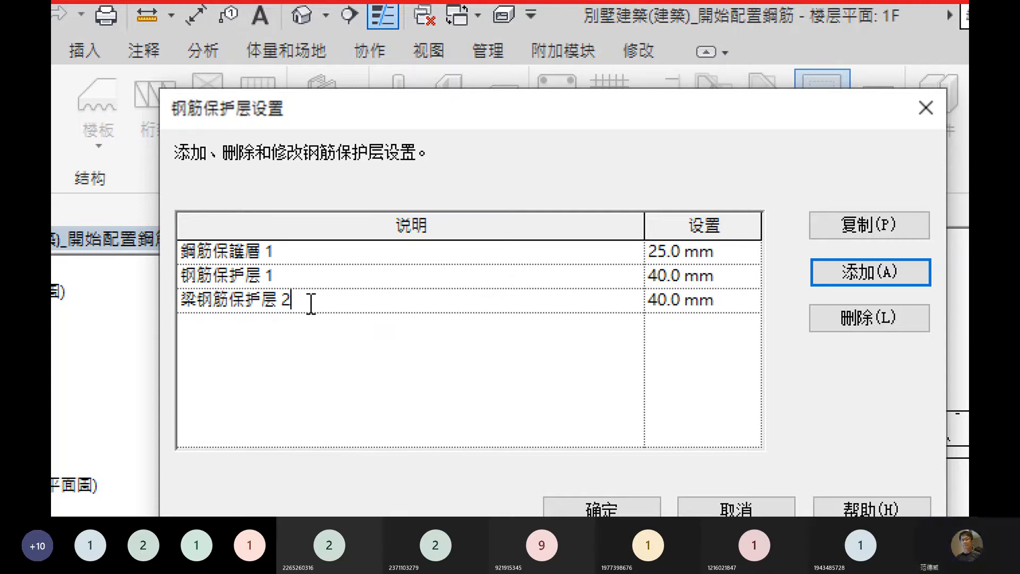
pyautogui.press('BackSpace')
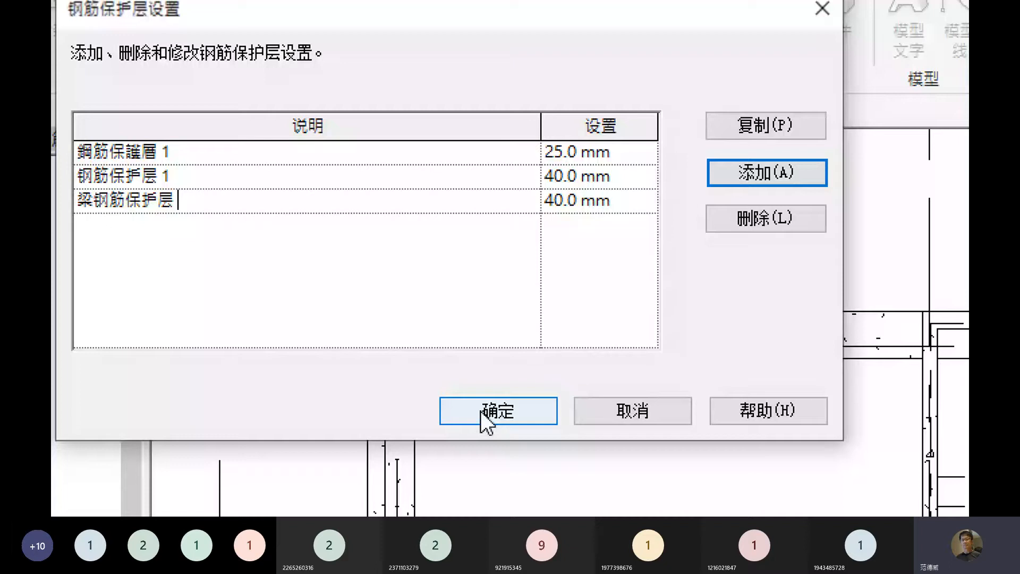
pyautogui.click(667, 492)
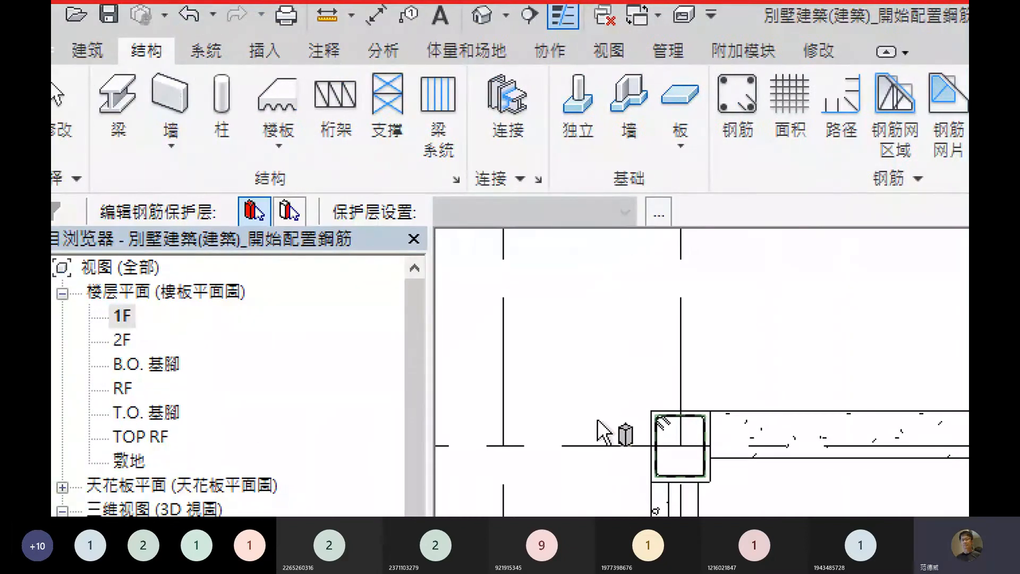
# - Pick the beam below the reinforced corner column and recheck the rebar cover settings list, including the 梁钢筋保护层 entry
pyautogui.moveTo(598, 420); pyautogui.dragTo(491, 126, button='middle')
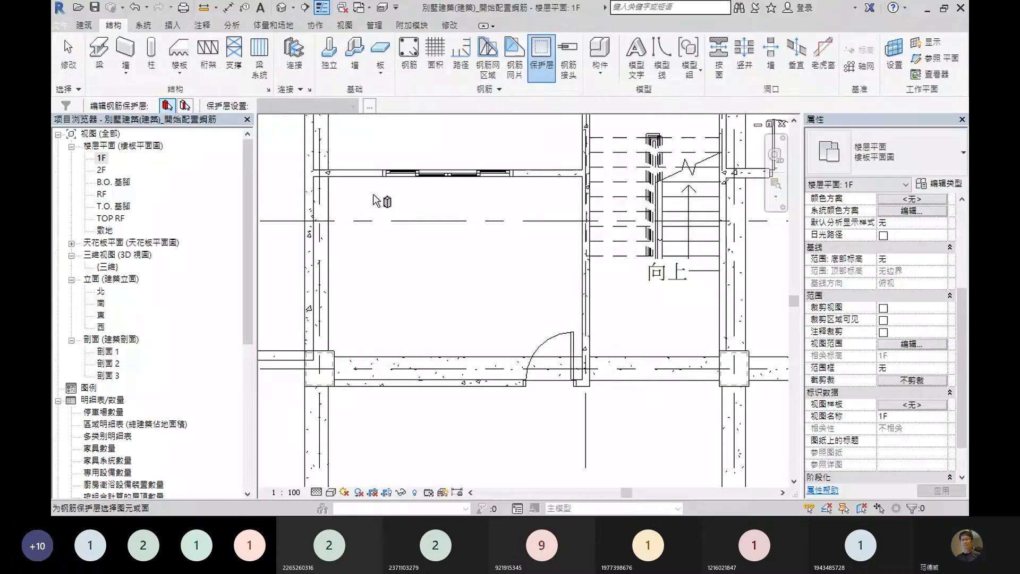
pyautogui.moveTo(366, 204); pyautogui.dragTo(459, 332, button='middle')
pyautogui.scroll(-1, 467, 355)
pyautogui.moveTo(487, 372); pyautogui.dragTo(467, 316, button='middle')
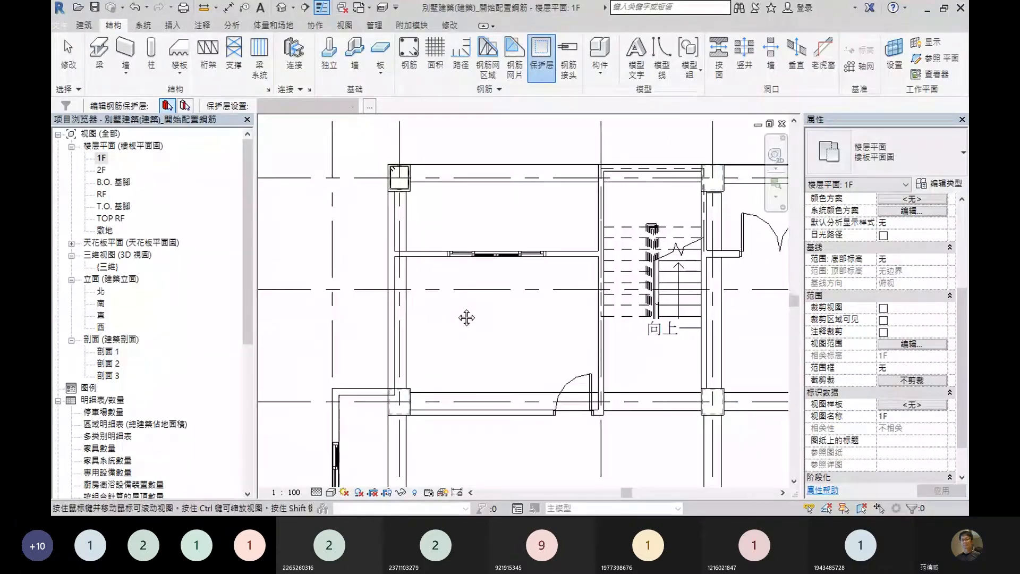
pyautogui.click(407, 329)
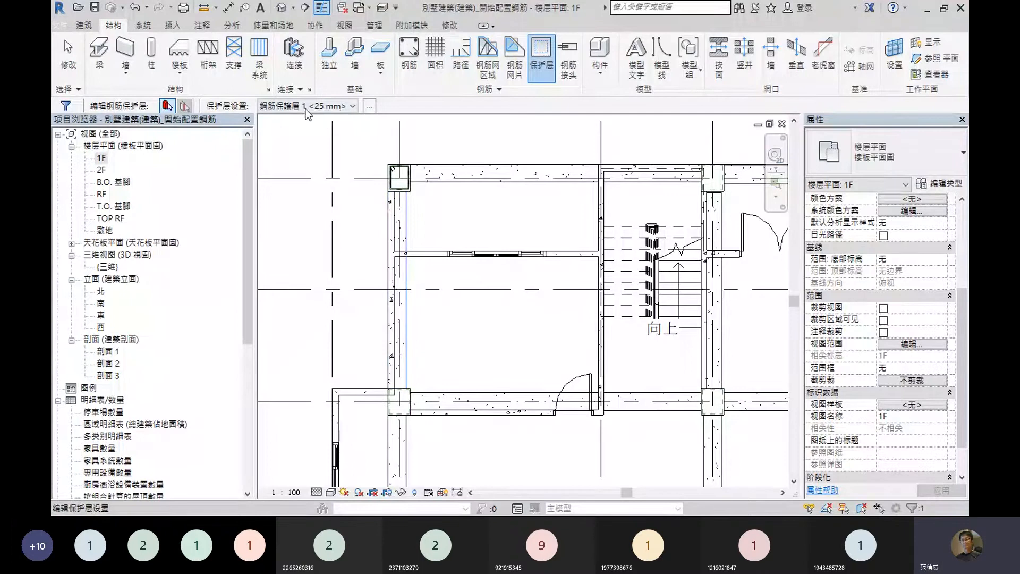
pyautogui.click(369, 106)
pyautogui.click(488, 254)
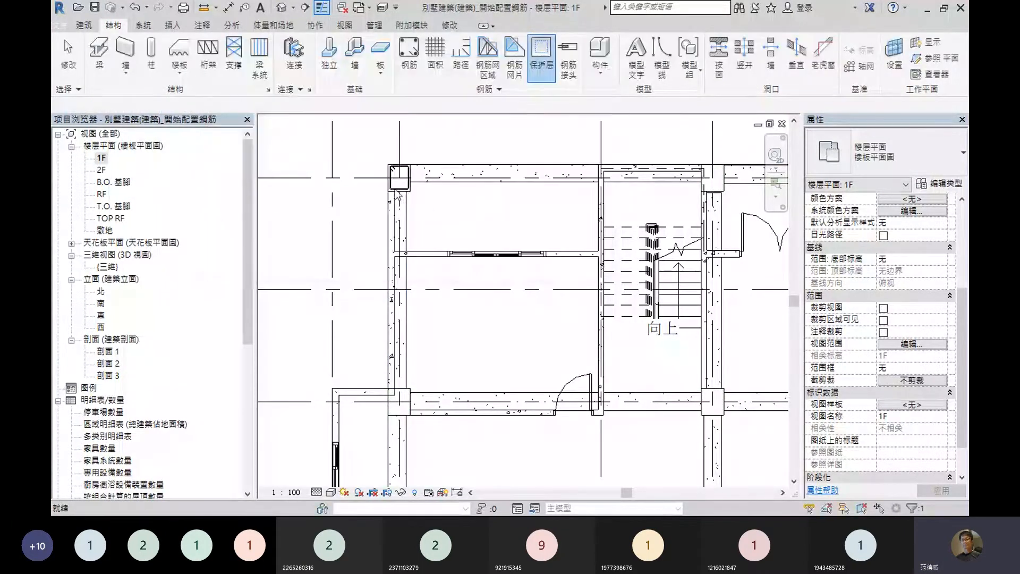
pyautogui.click(369, 106)
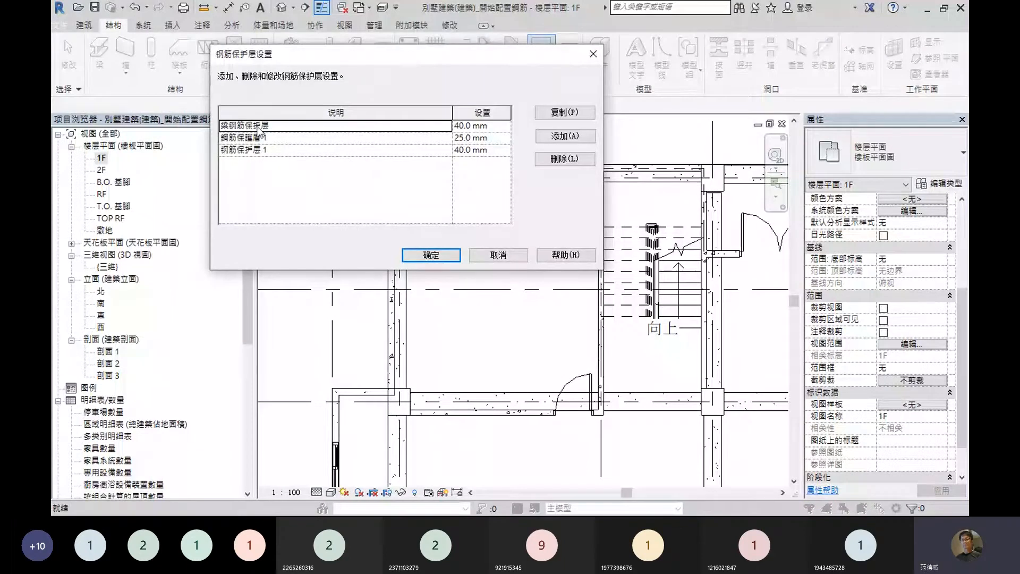
pyautogui.click(254, 127)
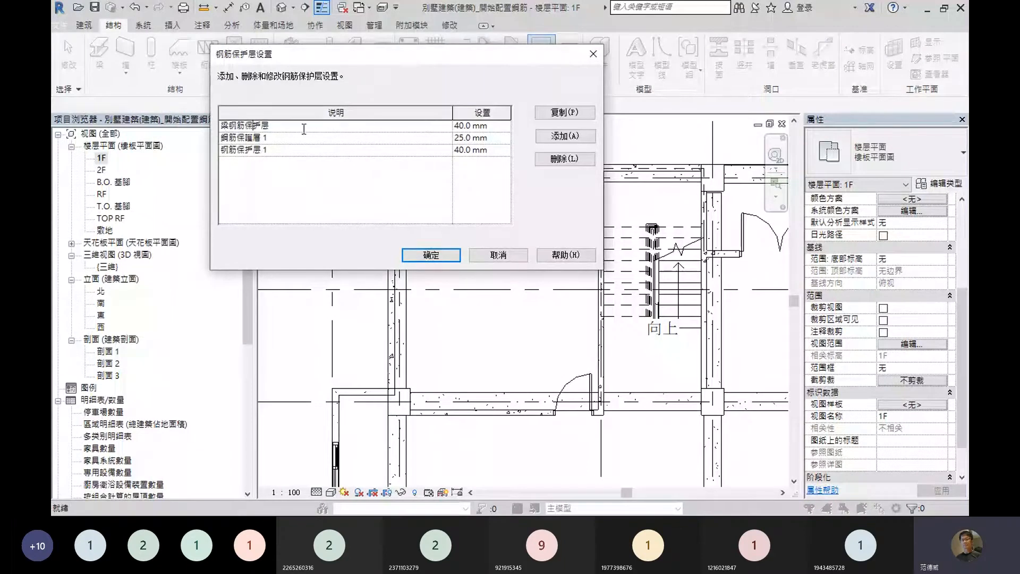
pyautogui.click(421, 254)
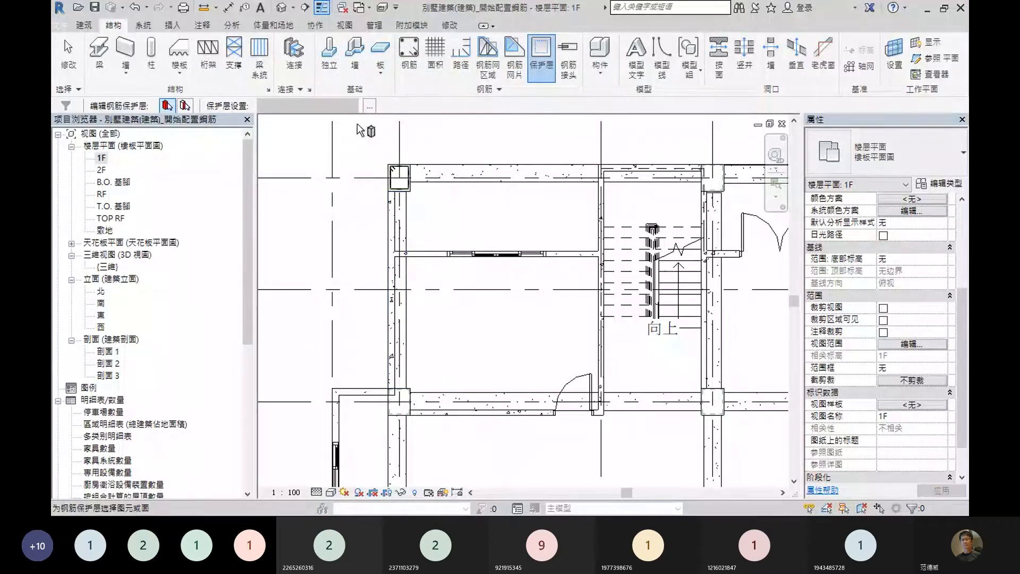
pyautogui.click(370, 106)
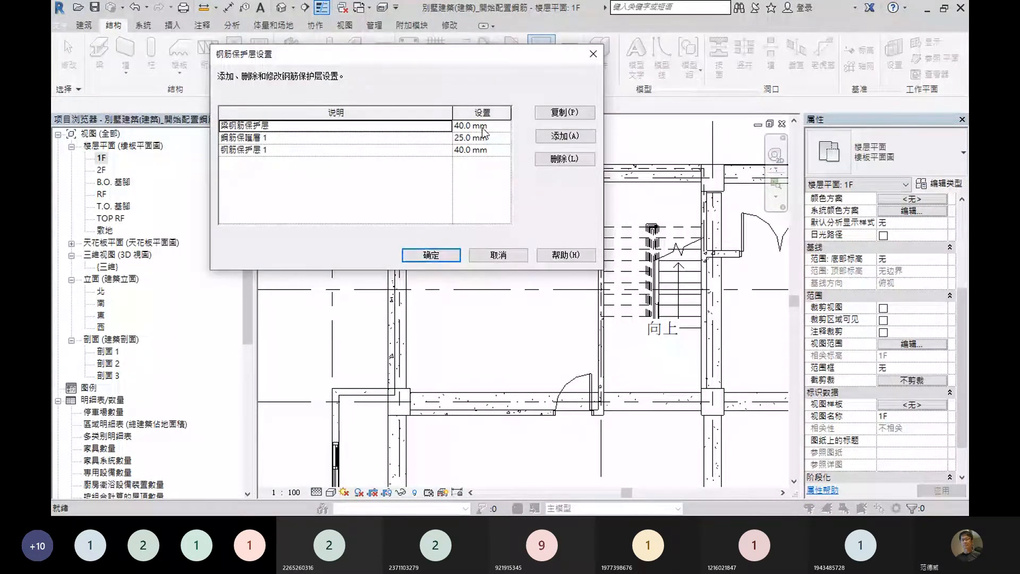
pyautogui.click(435, 256)
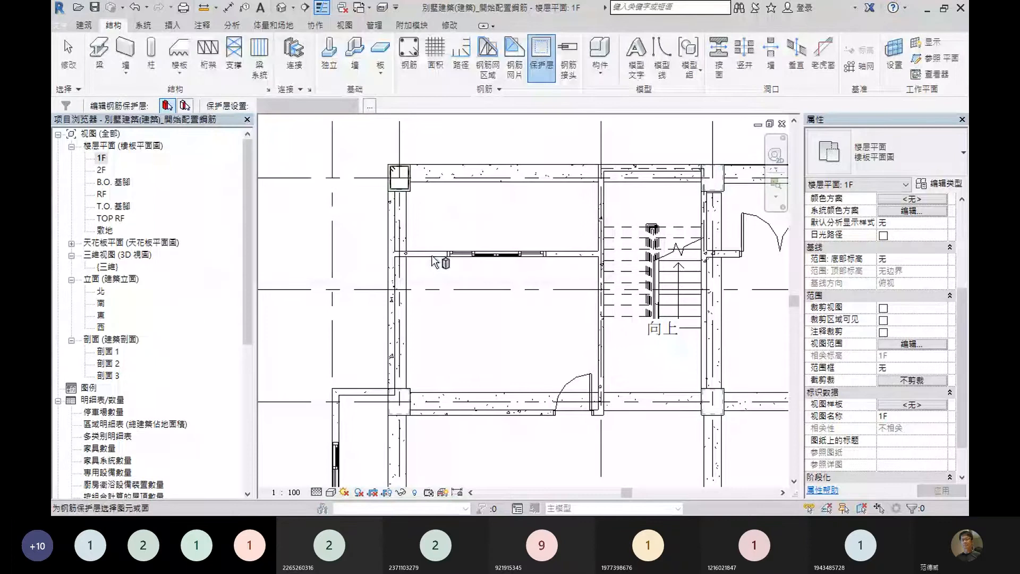
# - Assign the 梁钢筋保护层 <40 mm> cover to the beam running down from the reinforced corner column
pyautogui.click(391, 241)
pyautogui.click(352, 106)
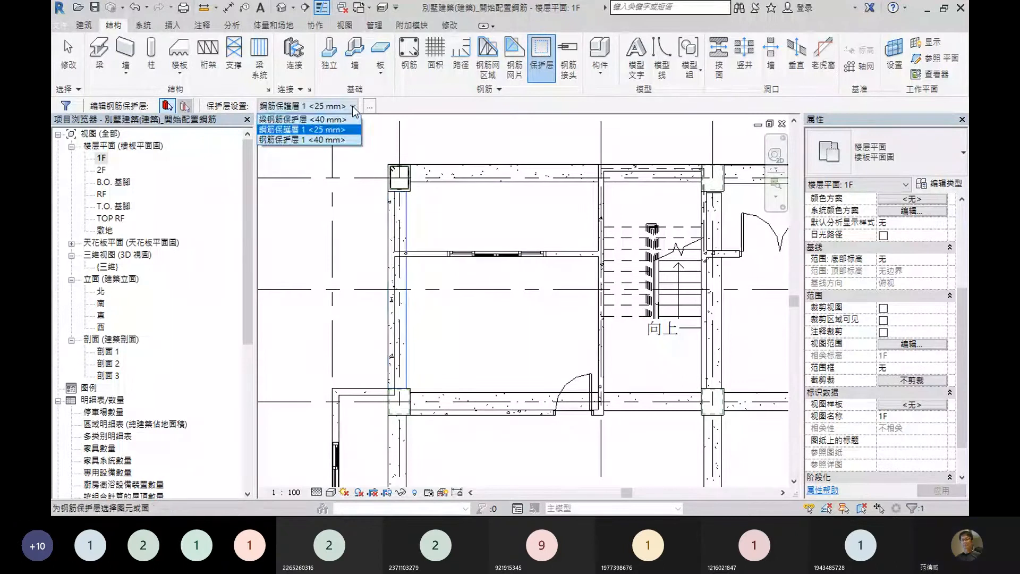
pyautogui.click(294, 120)
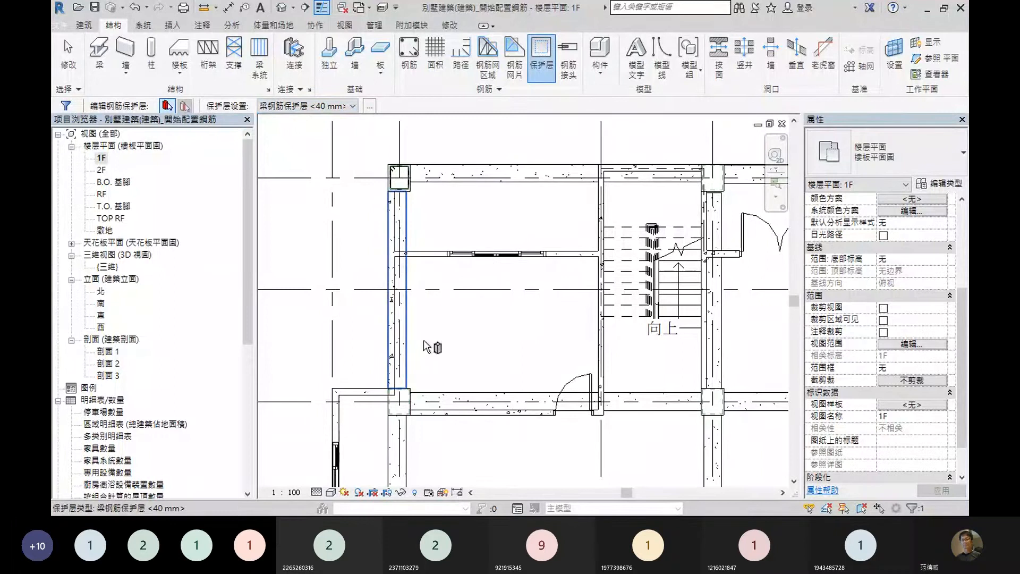
pyautogui.scroll(-1, 475, 336)
pyautogui.scroll(-1, 475, 331)
pyautogui.moveTo(474, 331); pyautogui.dragTo(469, 323, button='middle')
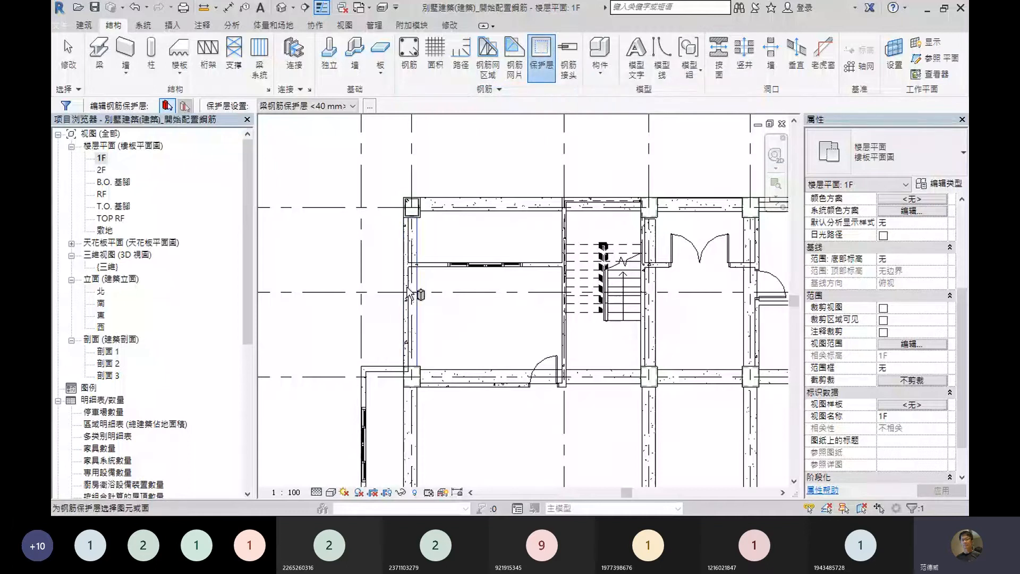
# - Draw a horizontal building section across the beam below the reinforced corner column, from outside the building into the room south of the window wall
pyautogui.scroll(4, 409, 294)
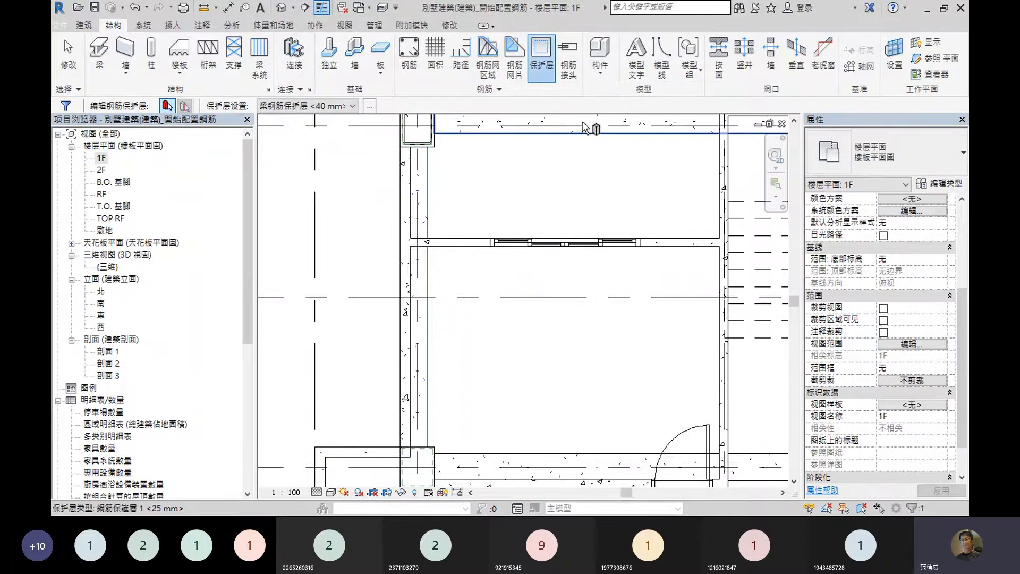
pyautogui.click(346, 27)
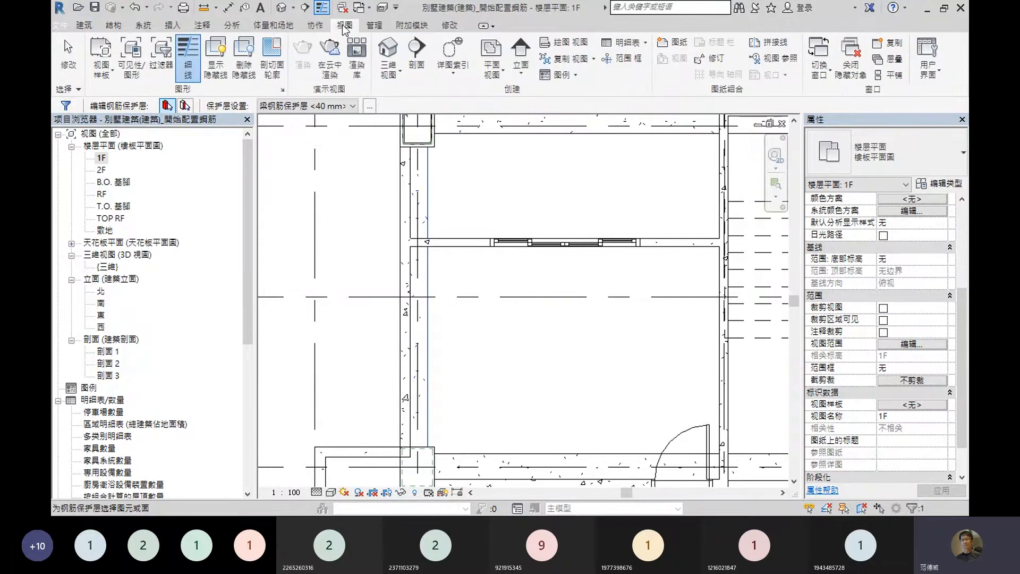
pyautogui.click(421, 71)
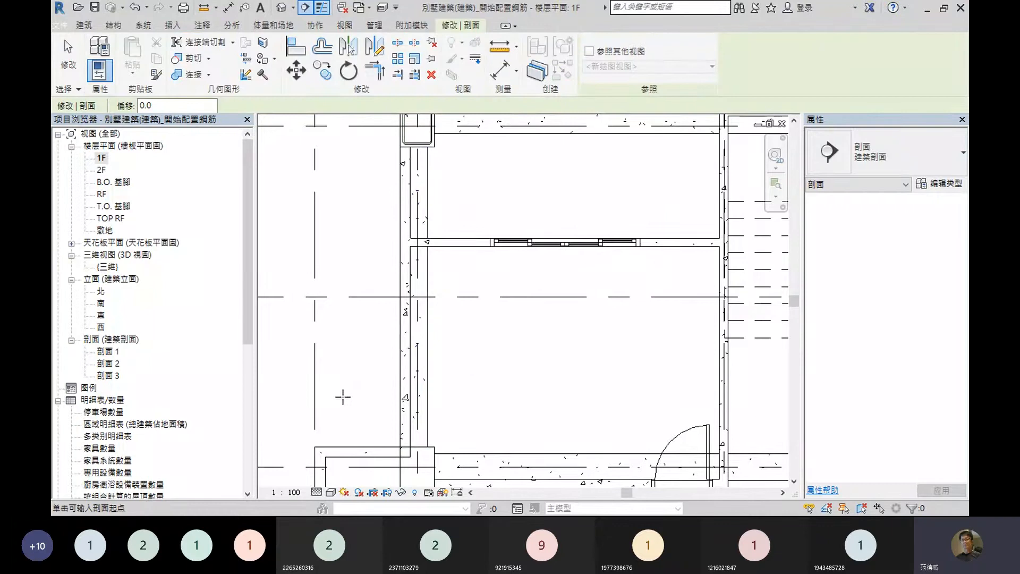
pyautogui.moveTo(356, 406); pyautogui.dragTo(358, 375, button='middle')
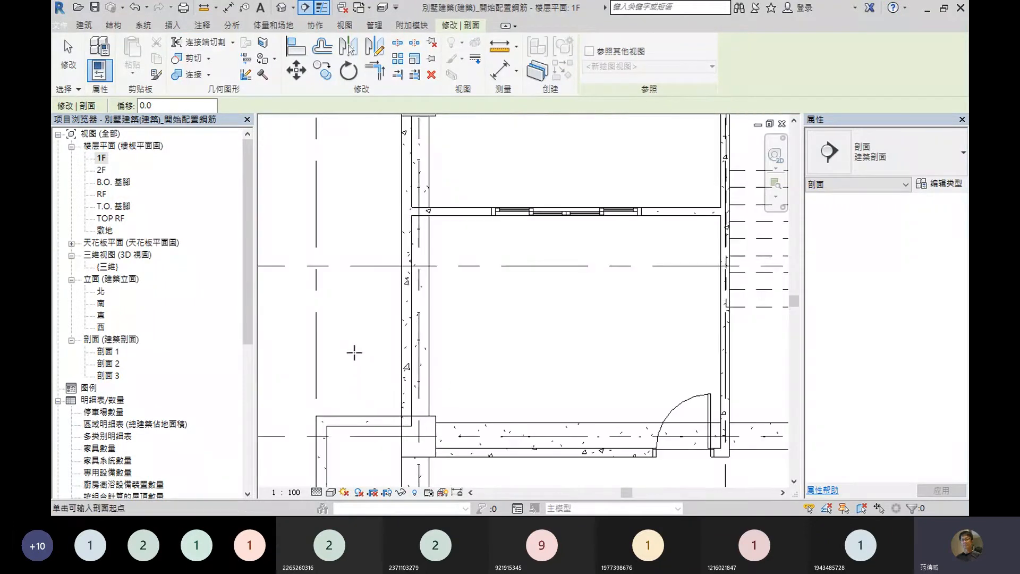
pyautogui.click(355, 366)
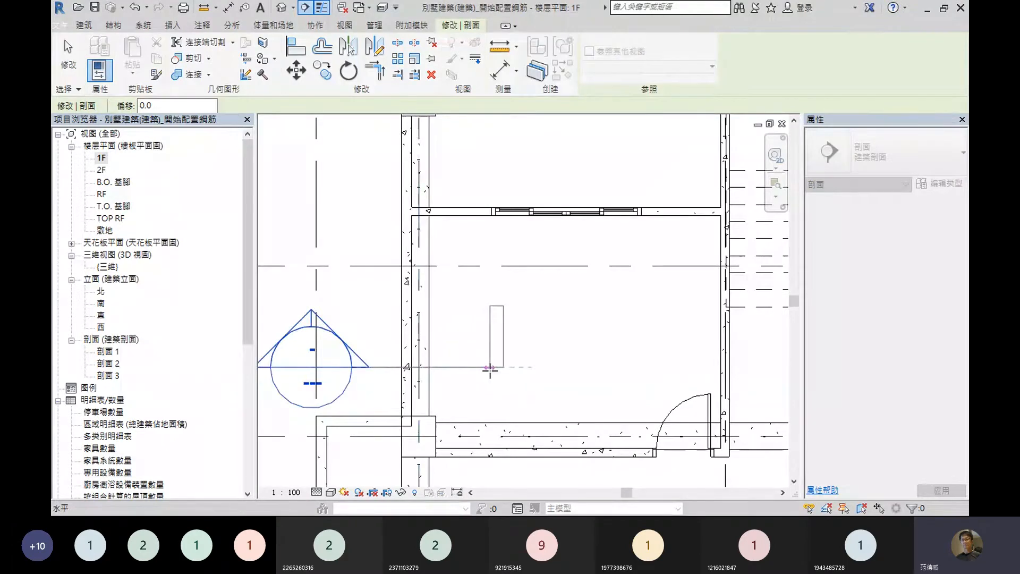
pyautogui.click(490, 368)
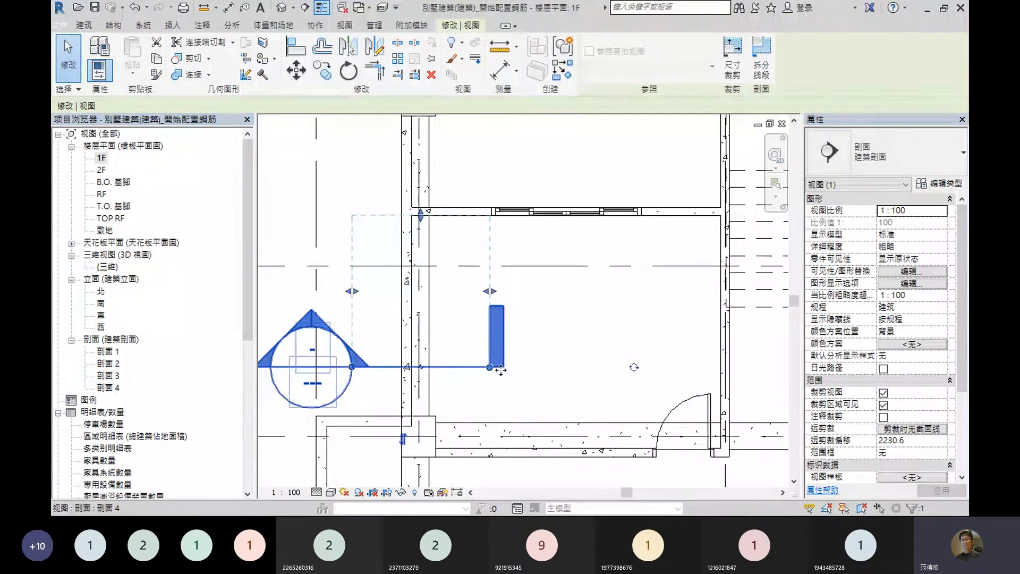
# - Reduce the new section's view depth to about 835 mm and narrow both sides of its extent around the beam
pyautogui.scroll(3, 443, 354)
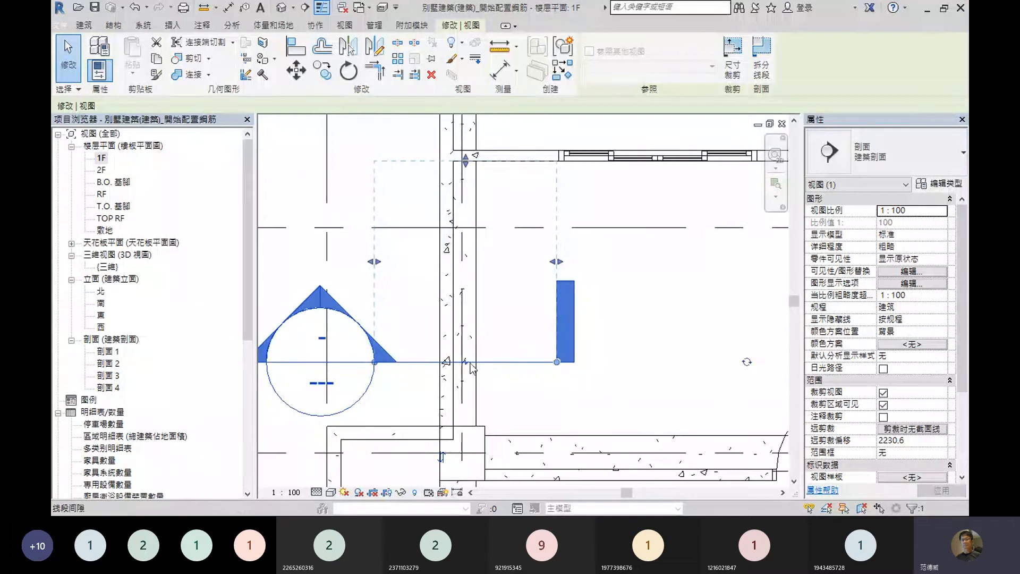
pyautogui.moveTo(470, 364)
pyautogui.mouseDown()
pyautogui.moveTo(470, 154)
pyautogui.moveTo(465, 287)
pyautogui.mouseUp()
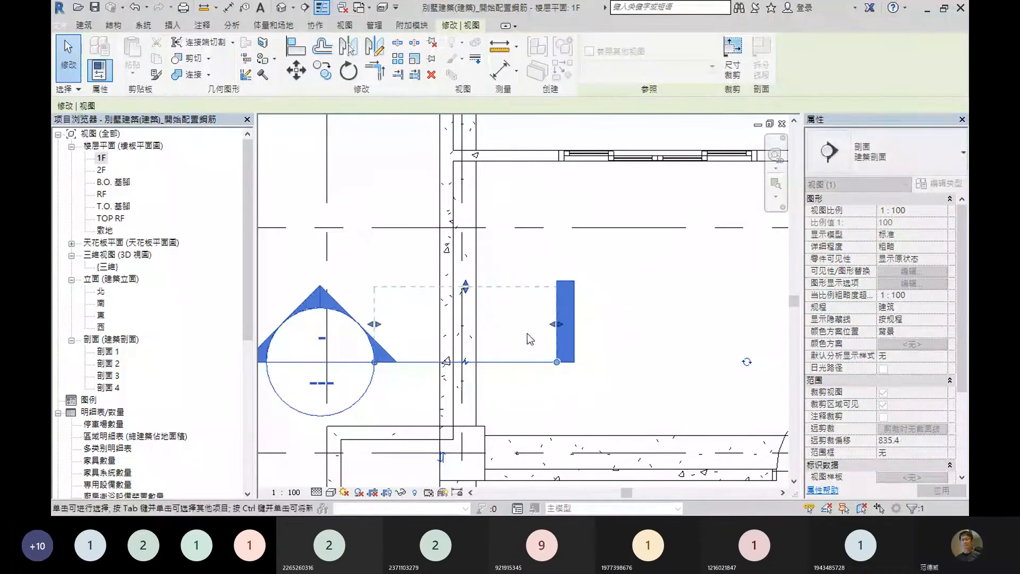
pyautogui.moveTo(556, 324); pyautogui.dragTo(493, 323)
pyautogui.moveTo(376, 325); pyautogui.dragTo(420, 325)
pyautogui.scroll(3, 421, 328)
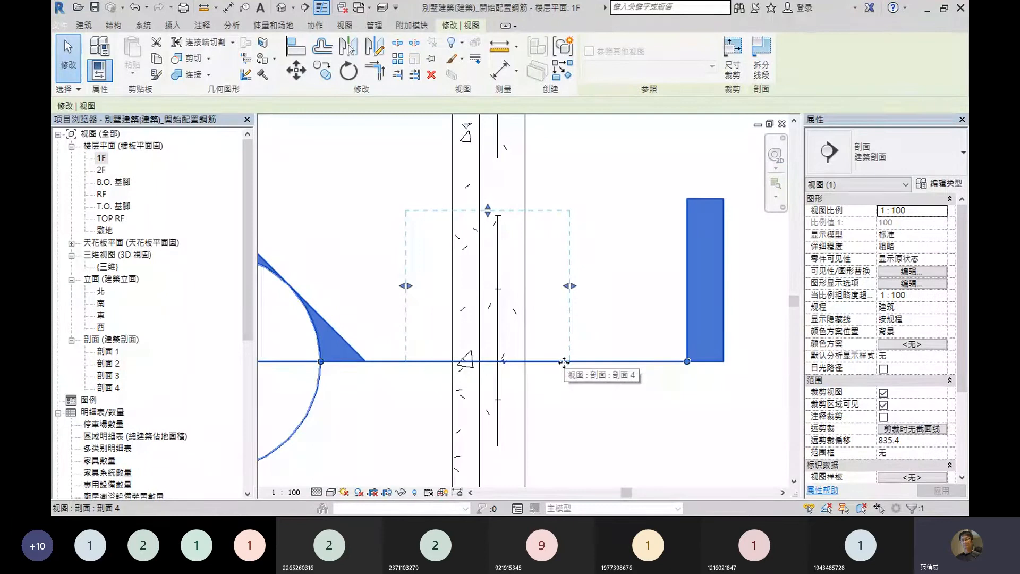
# - Open the view of the new section across the beam and rename it 樑剖面2
pyautogui.rightClick(657, 362)
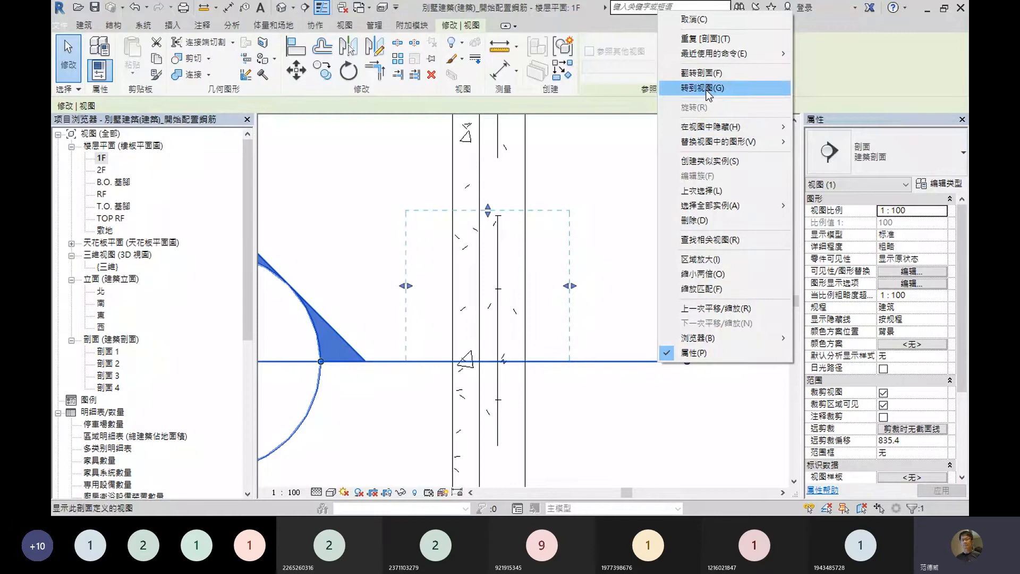
pyautogui.click(702, 89)
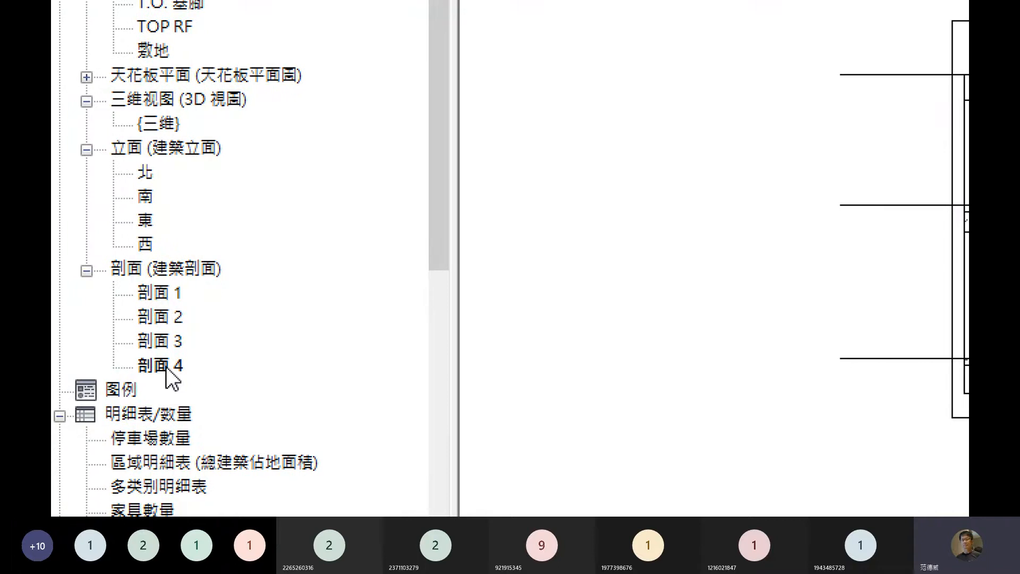
pyautogui.rightClick(167, 369)
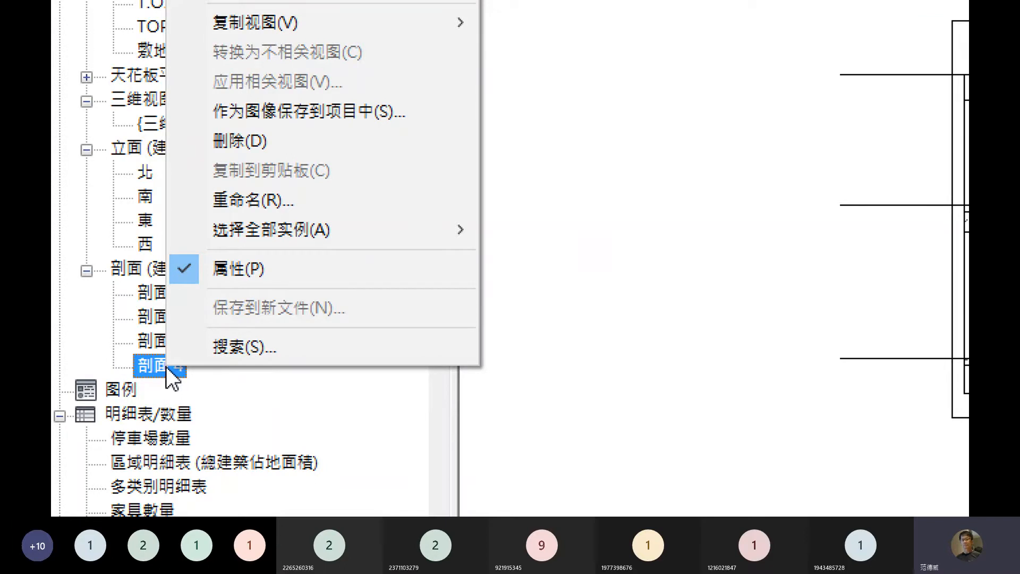
pyautogui.click(270, 198)
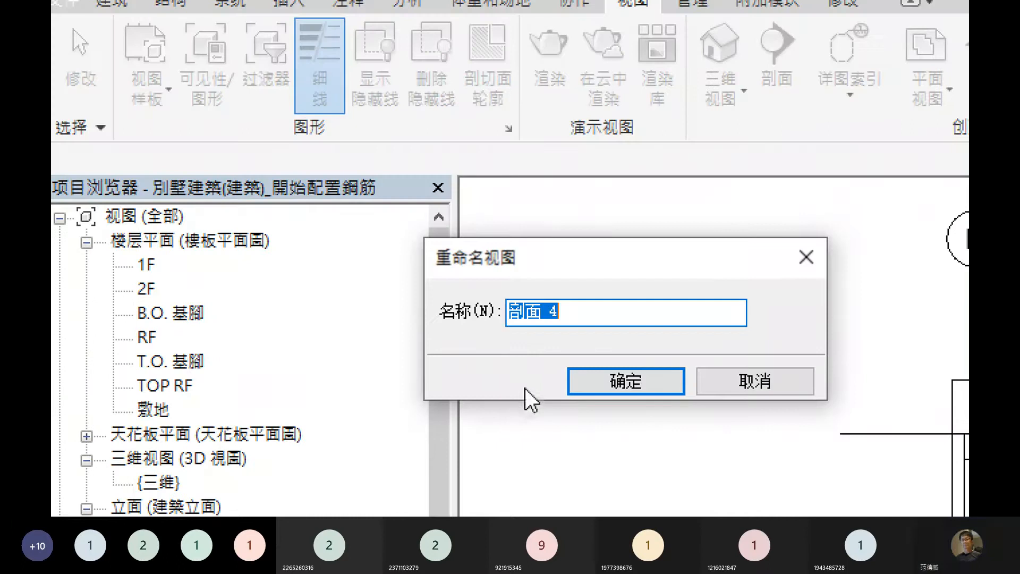
pyautogui.click(517, 311)
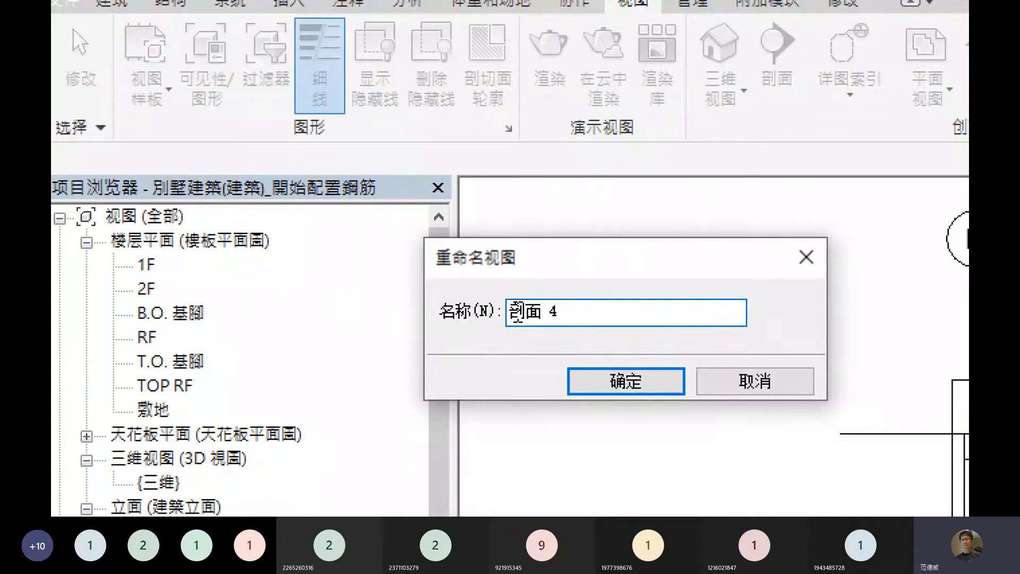
pyautogui.write('梁')
pyautogui.press('Down')
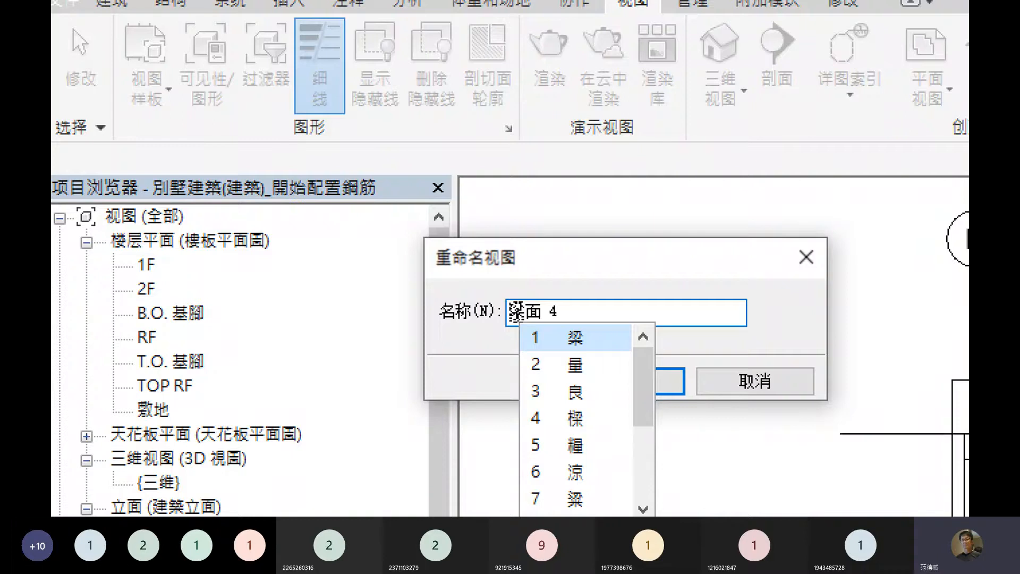
pyautogui.press('Down')
pyautogui.press('Down')
pyautogui.press('Down')
pyautogui.press('Return')
pyautogui.press('Return')
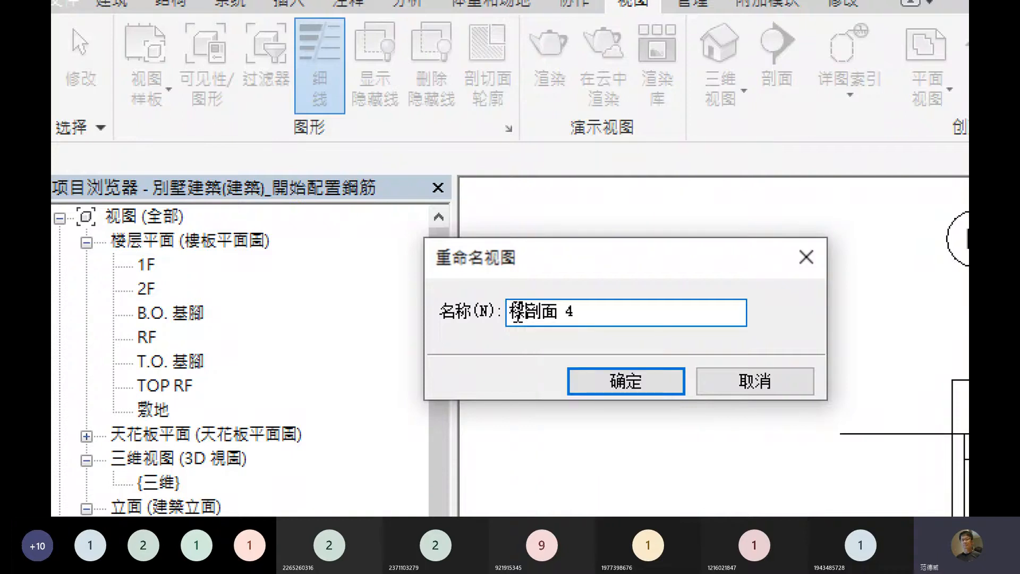
pyautogui.press('BackSpace')
pyautogui.write('2')
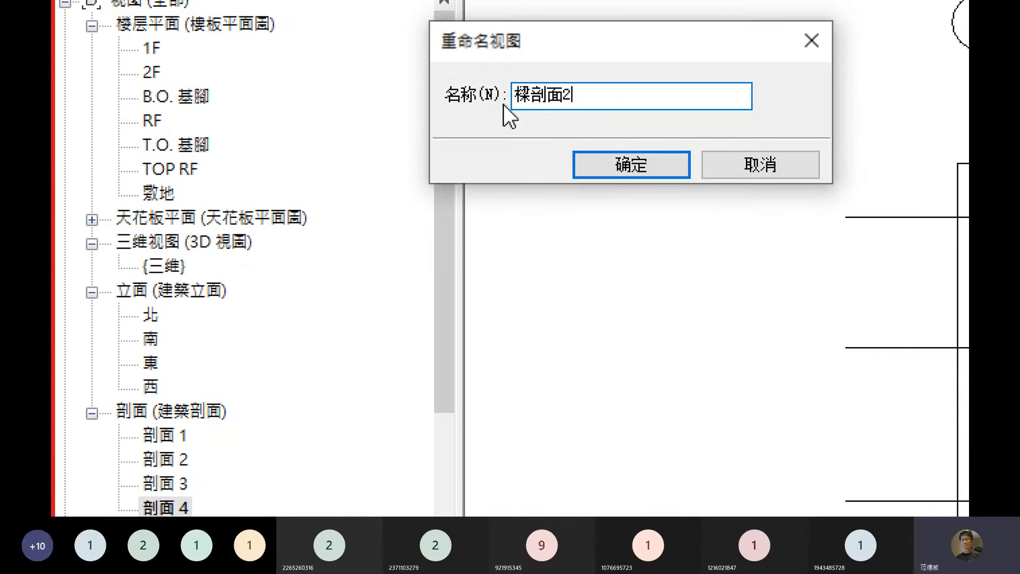
pyautogui.click(626, 164)
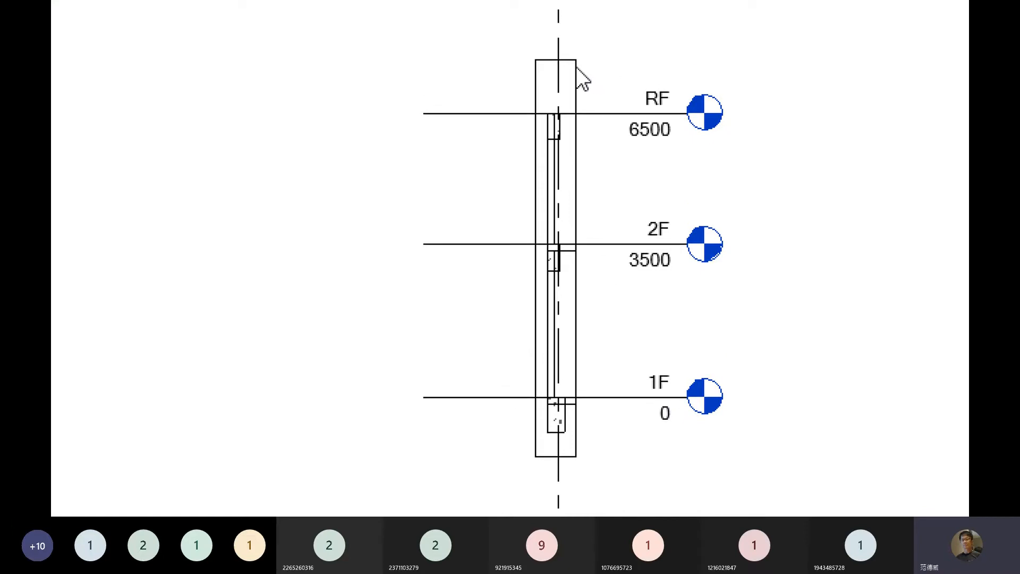
# - Crop the section view around the 1F beam, lowering its upper edge to just above level 1F and widening both sides
pyautogui.click(578, 208)
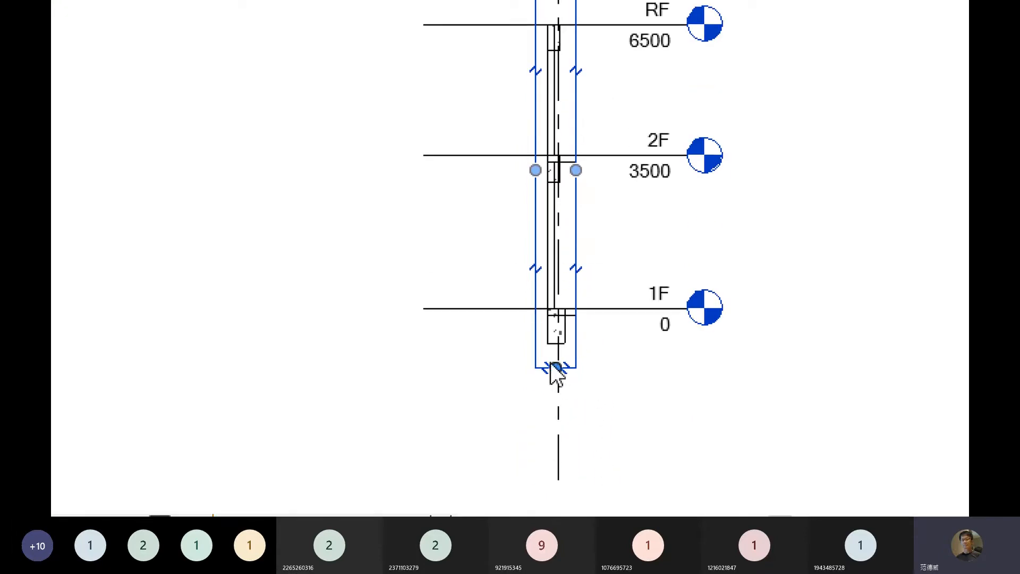
pyautogui.scroll(6, 550, 361)
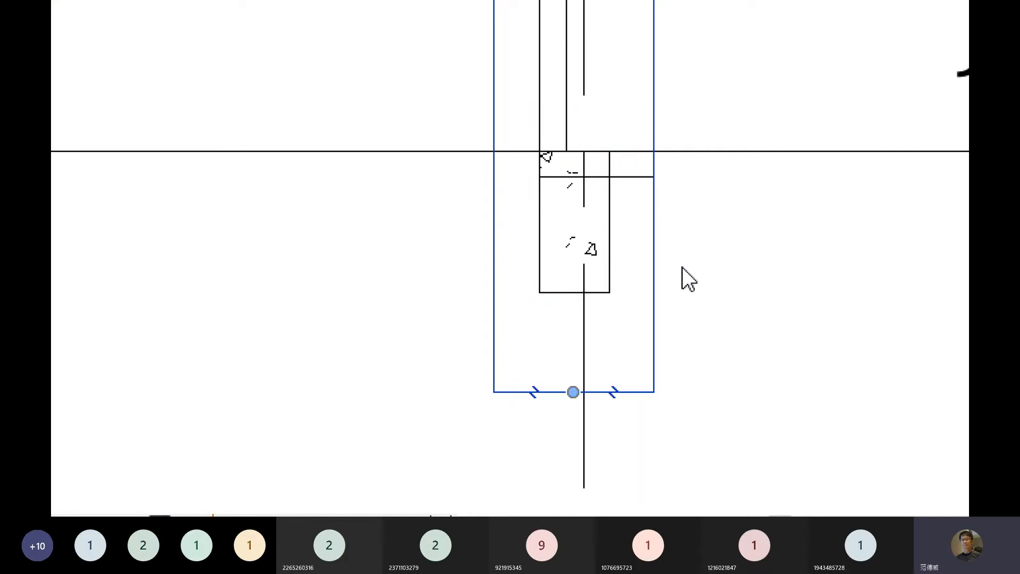
pyautogui.scroll(-3, 684, 271)
pyautogui.scroll(-2, 792, 105)
pyautogui.moveTo(792, 104); pyautogui.dragTo(663, 392, button='middle')
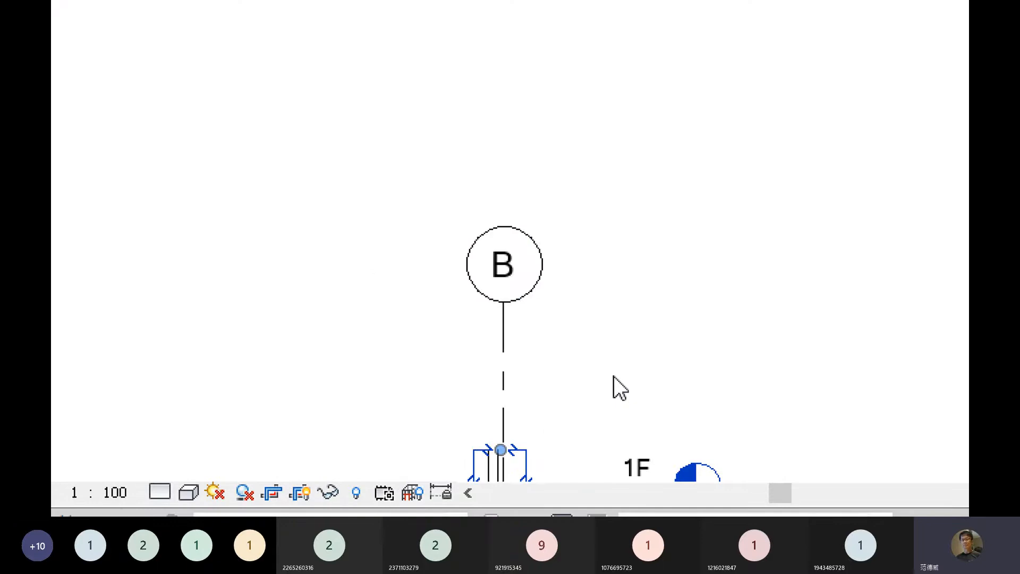
pyautogui.moveTo(614, 377); pyautogui.dragTo(678, 183, button='middle')
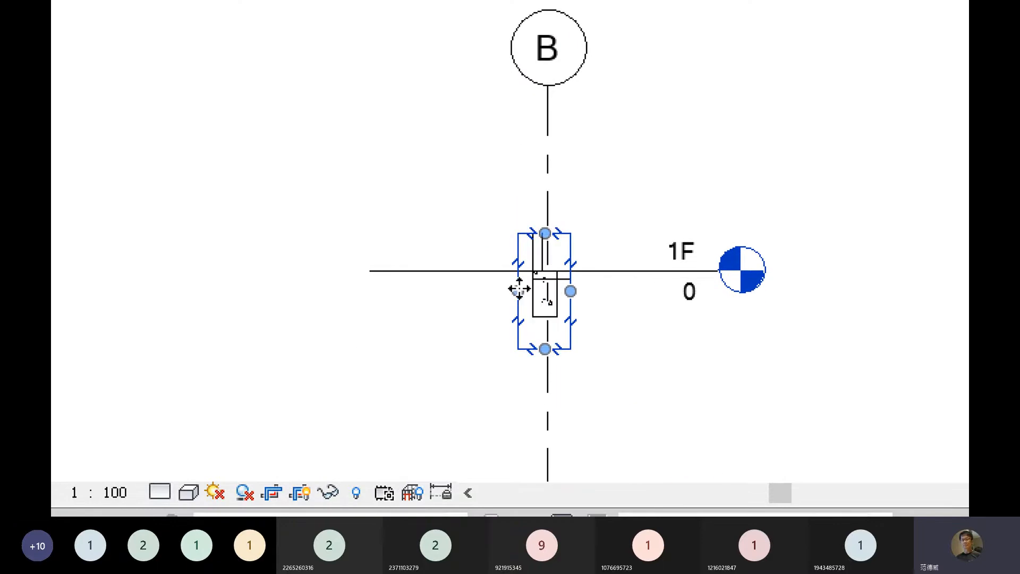
pyautogui.moveTo(519, 289); pyautogui.dragTo(488, 291)
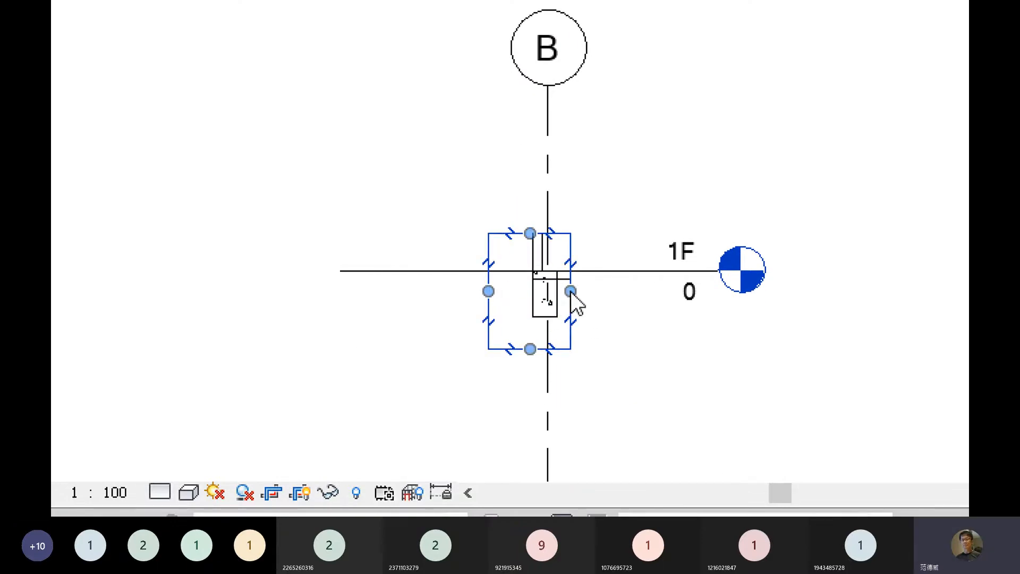
pyautogui.moveTo(571, 292); pyautogui.dragTo(597, 291)
pyautogui.scroll(2, 594, 321)
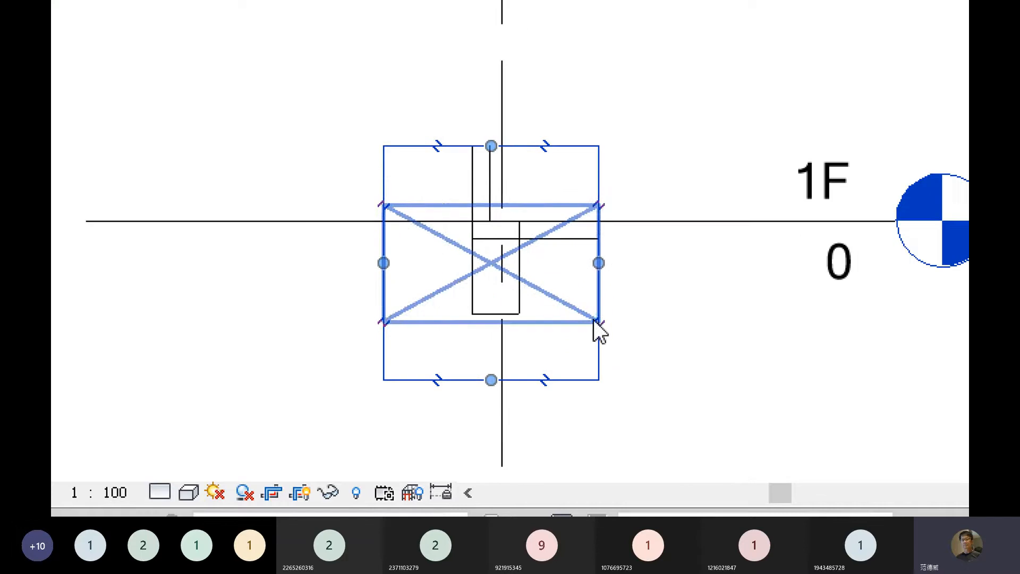
pyautogui.click(722, 327)
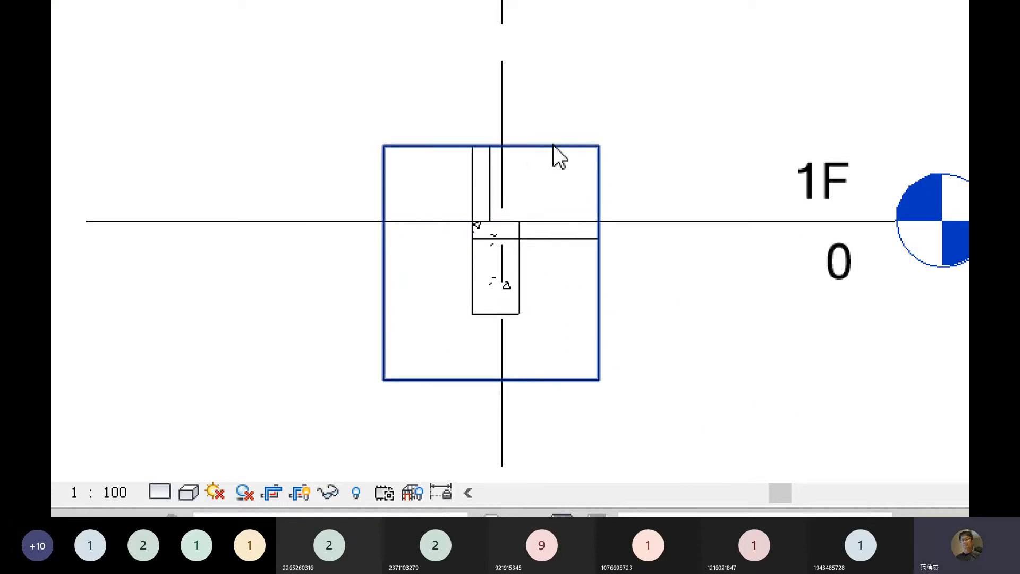
# - Examine how the 400 x 800 mm concrete beam and the 150 mm floor slab meet in the section
pyautogui.click(499, 310)
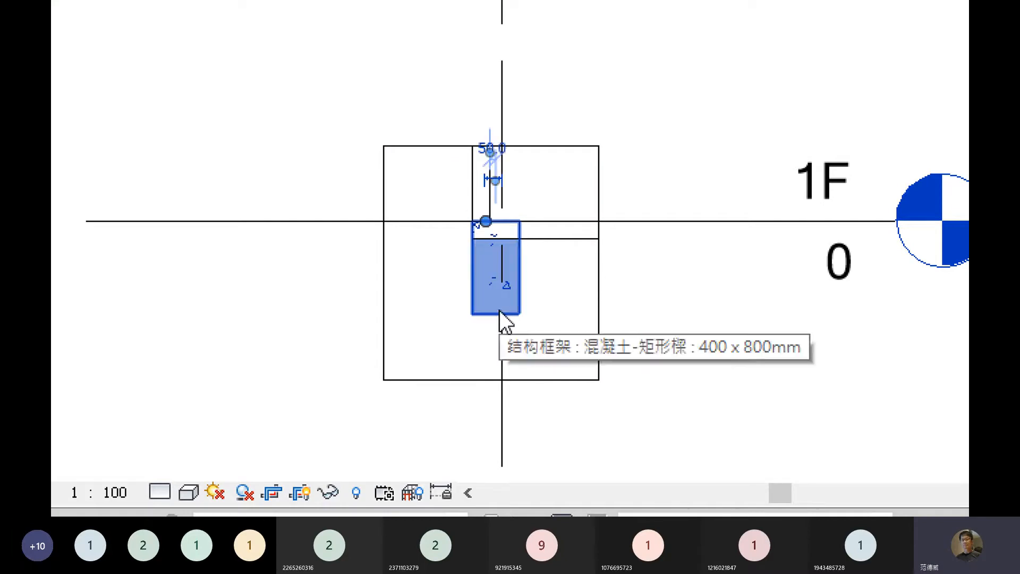
pyautogui.scroll(-2, 575, 350)
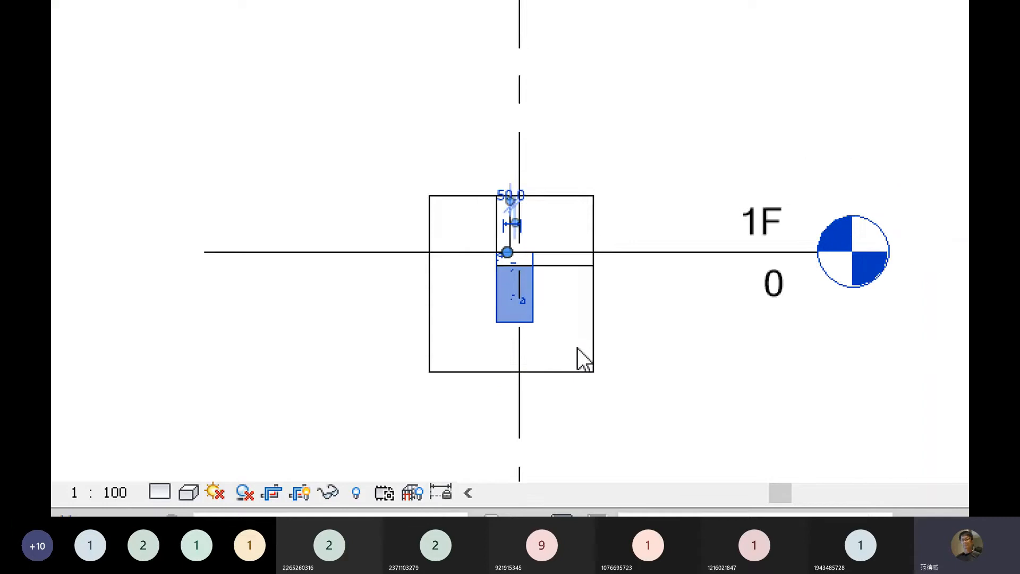
pyautogui.scroll(-1, 559, 305)
pyautogui.scroll(2, 559, 306)
pyautogui.scroll(1, 558, 304)
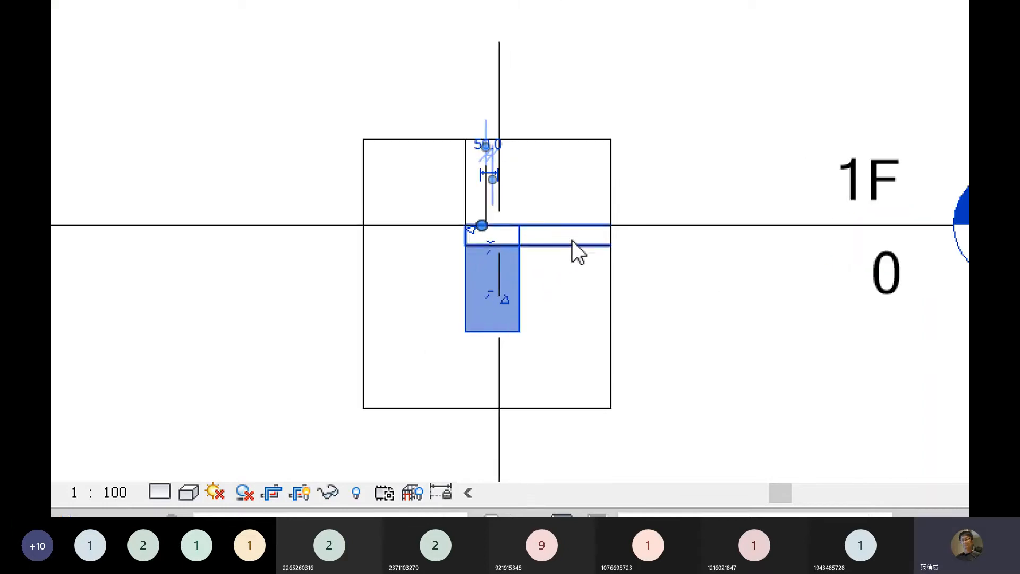
pyautogui.click(710, 278)
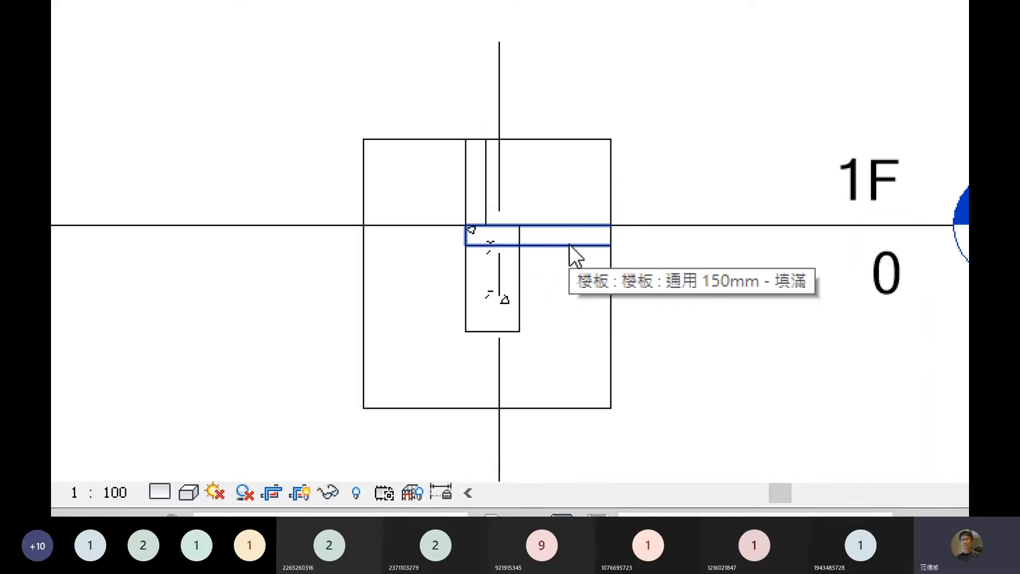
pyautogui.scroll(1, 485, 236)
pyautogui.scroll(1, 485, 236)
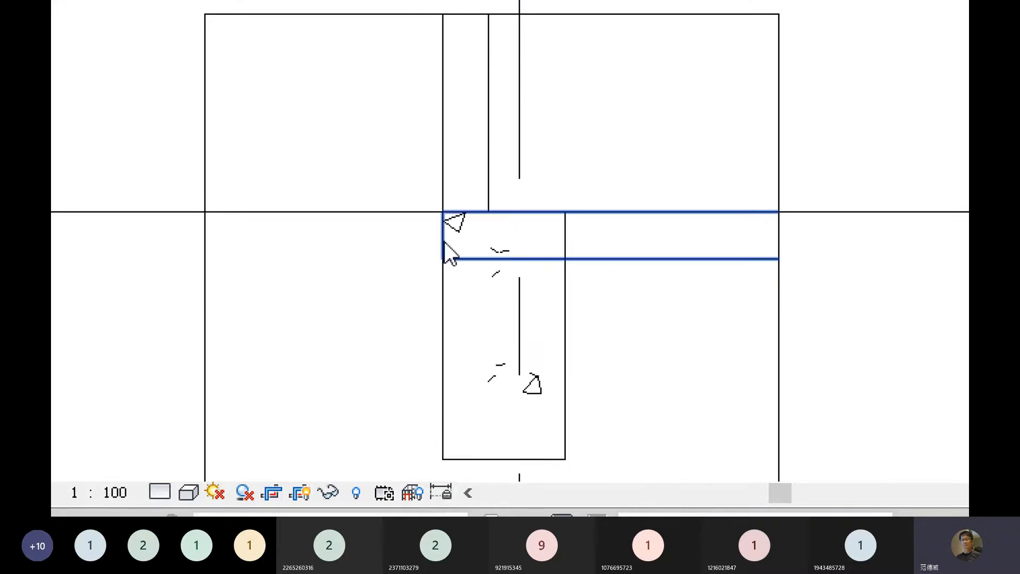
pyautogui.click(566, 301)
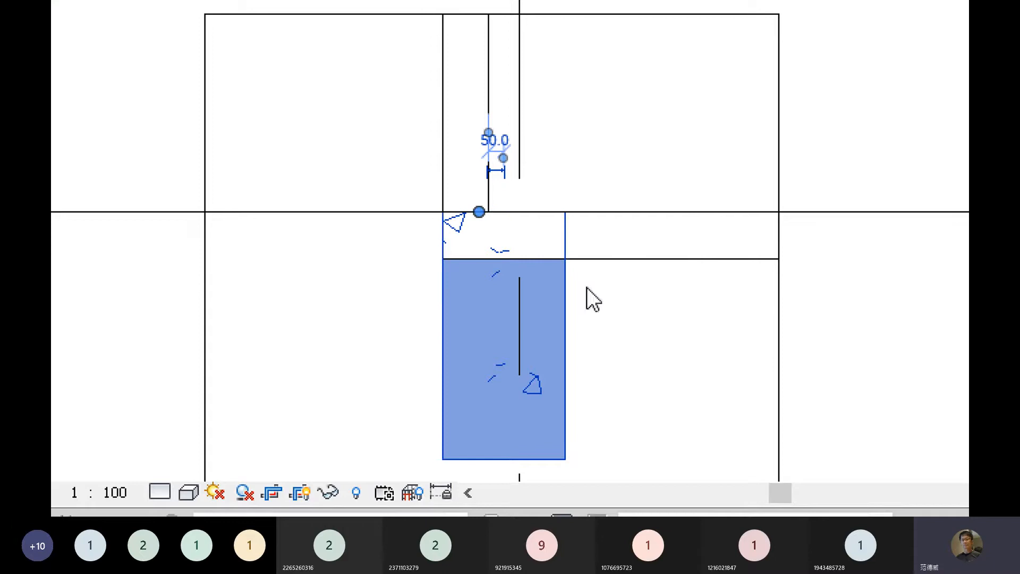
pyautogui.click(604, 320)
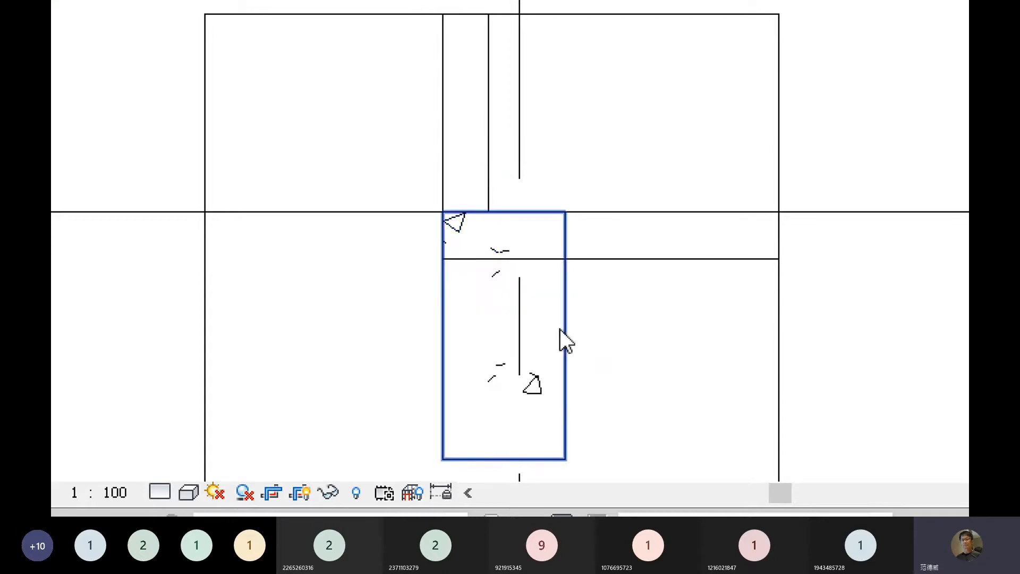
pyautogui.click(559, 328)
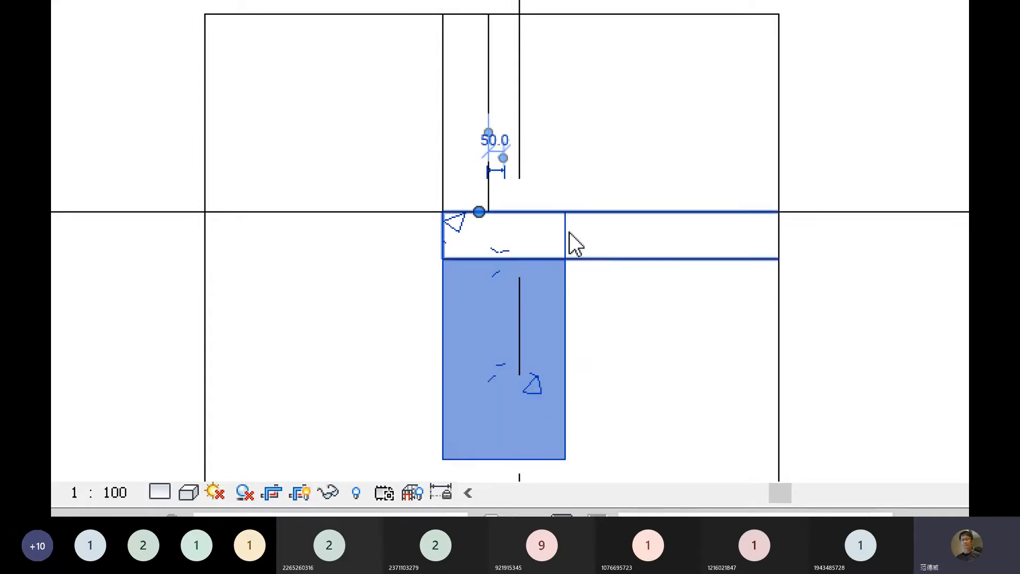
# - Check where the beam section sits relative to grid B and level 1F, ending on a close view of the beam
pyautogui.scroll(-5, 658, 377)
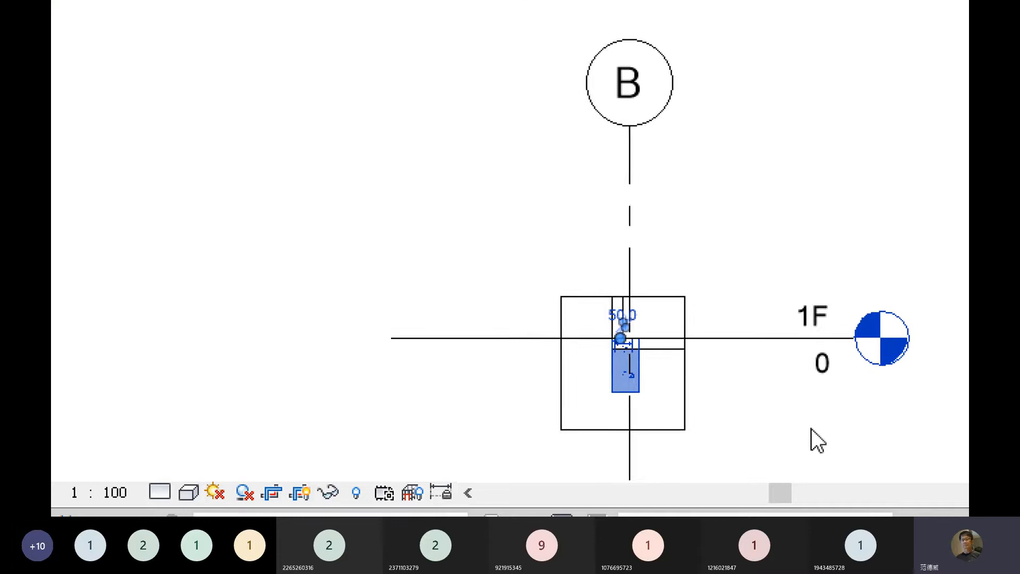
pyautogui.moveTo(810, 428); pyautogui.dragTo(665, 416, button='middle')
pyautogui.scroll(-4, 589, 74)
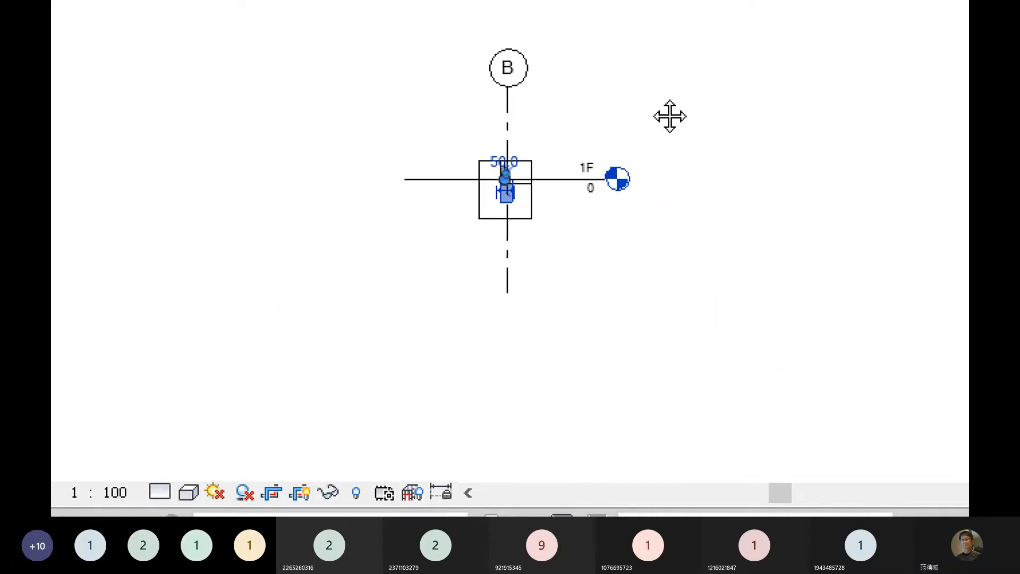
pyautogui.moveTo(667, 114); pyautogui.dragTo(475, 388, button='middle')
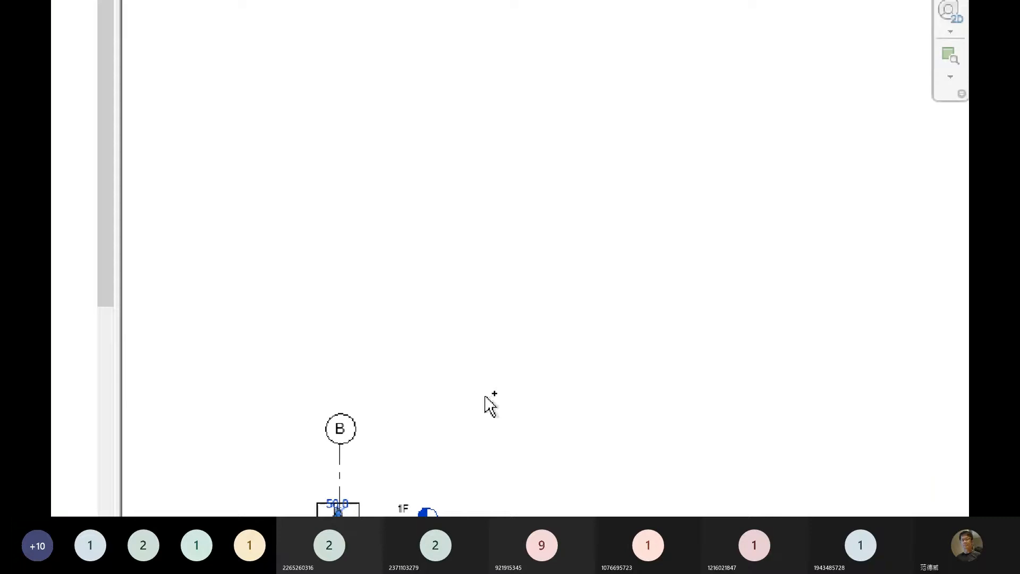
pyautogui.scroll(4, 393, 449)
pyautogui.moveTo(394, 449); pyautogui.dragTo(529, 174, button='middle')
pyautogui.scroll(3, 403, 344)
pyautogui.moveTo(471, 480); pyautogui.dragTo(544, 281, button='middle')
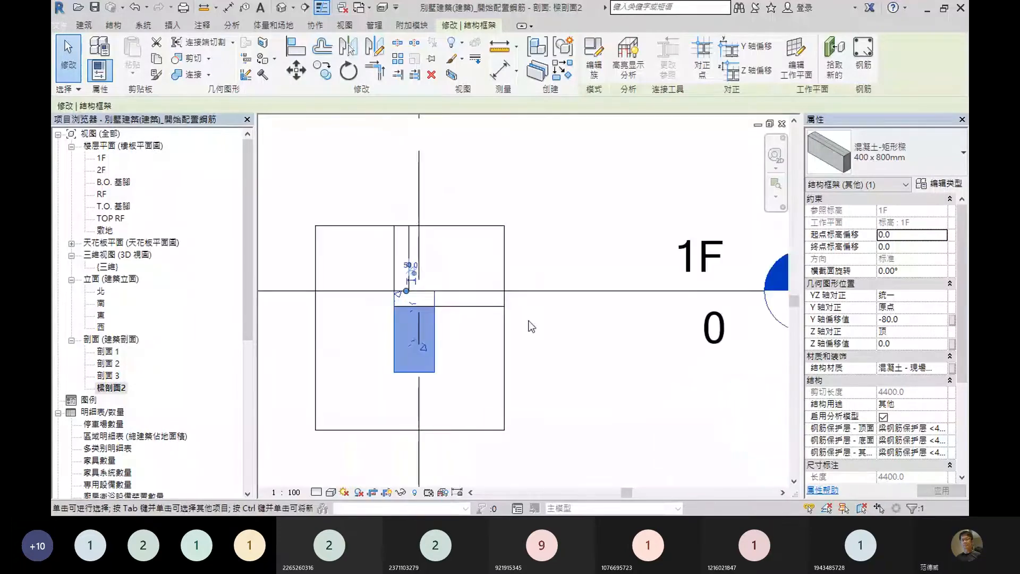
pyautogui.scroll(2, 534, 347)
pyautogui.moveTo(565, 377)
pyautogui.mouseDown(button='middle')
pyautogui.moveTo(645, 358)
pyautogui.moveTo(679, 376)
pyautogui.moveTo(581, 368)
pyautogui.mouseUp(button='middle')
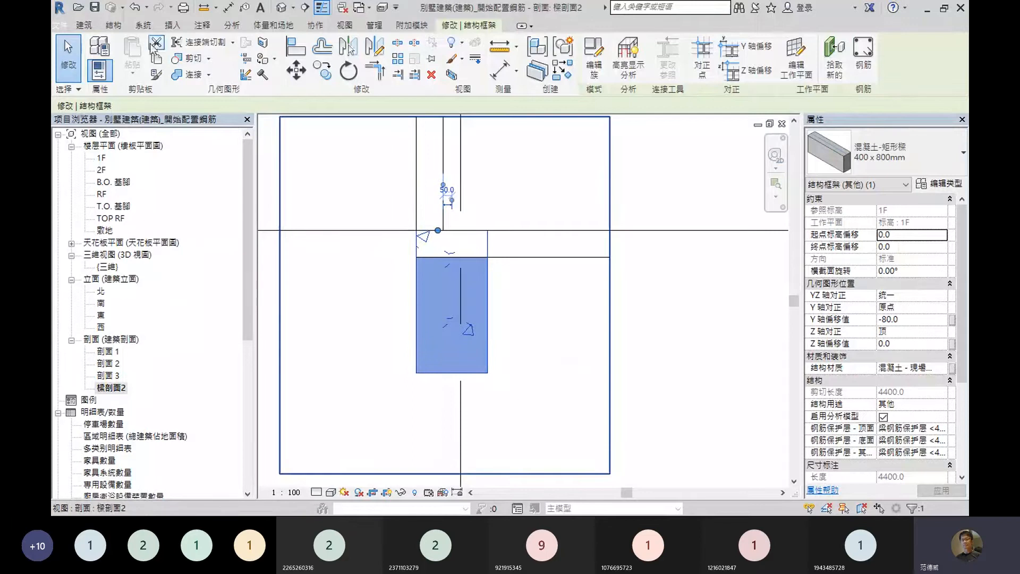
pyautogui.click(112, 26)
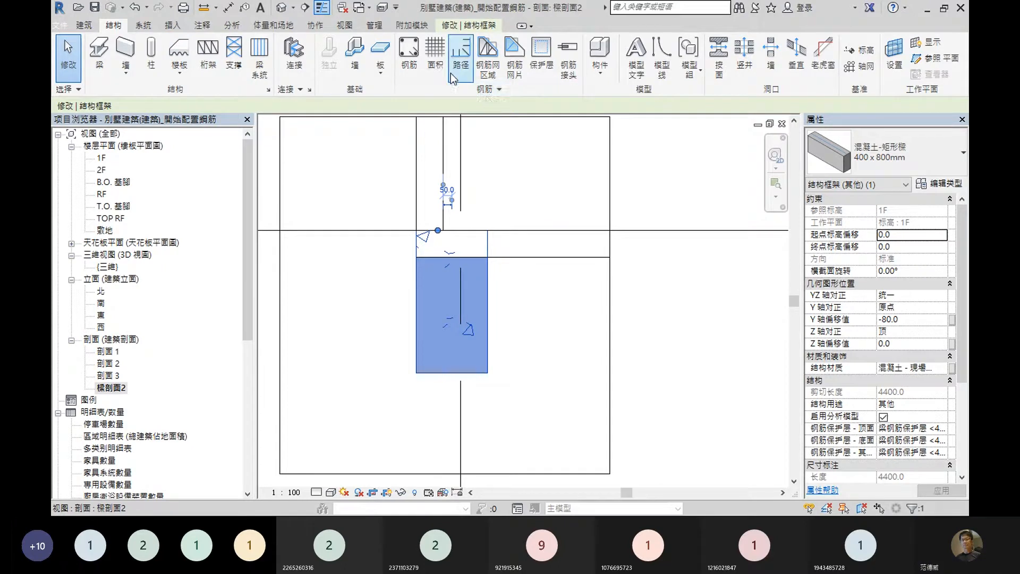
pyautogui.click(416, 66)
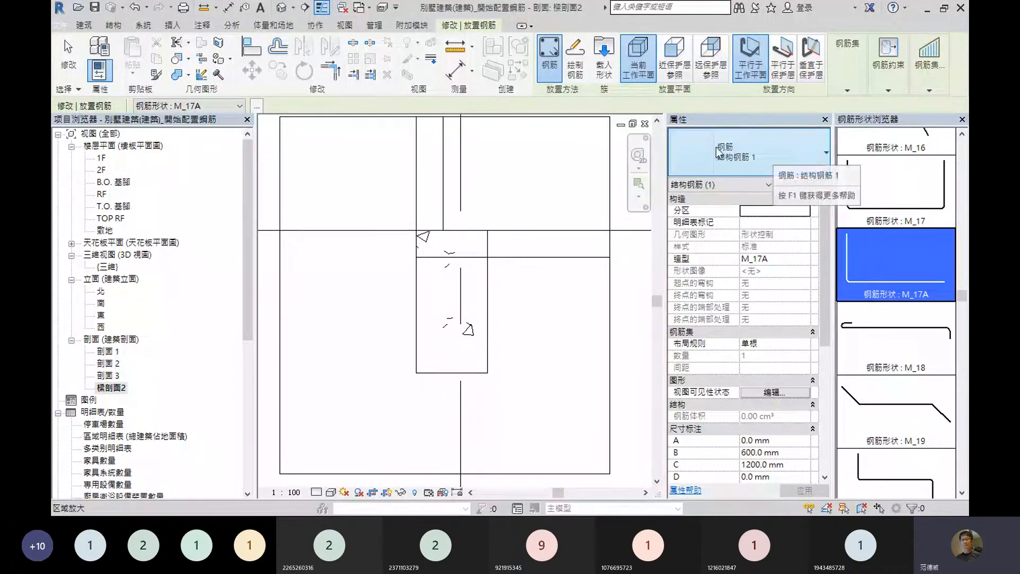
pyautogui.click(821, 155)
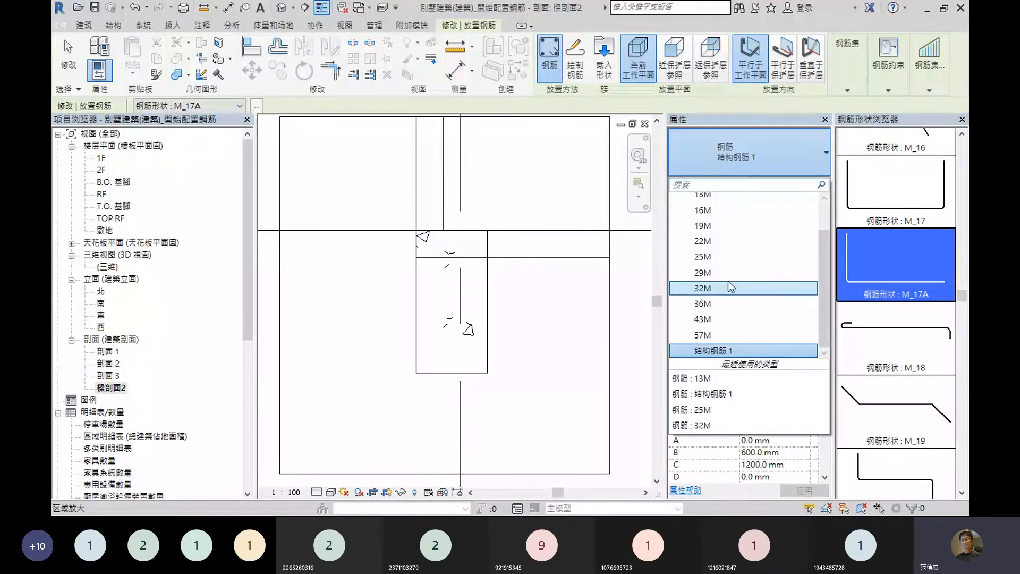
pyautogui.moveTo(822, 285)
pyautogui.mouseDown()
pyautogui.moveTo(826, 237)
pyautogui.moveTo(823, 288)
pyautogui.mouseUp()
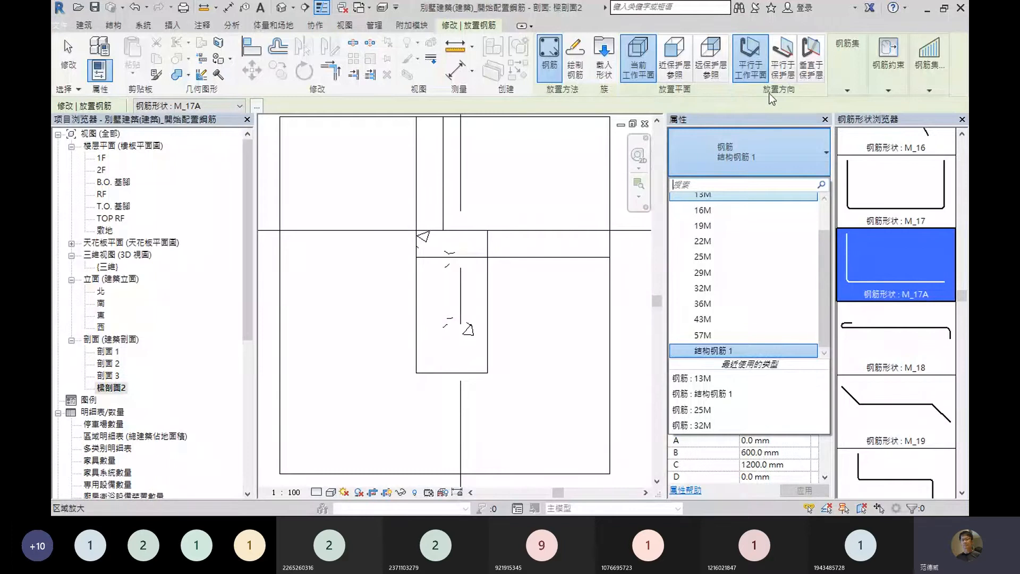
pyautogui.click(798, 95)
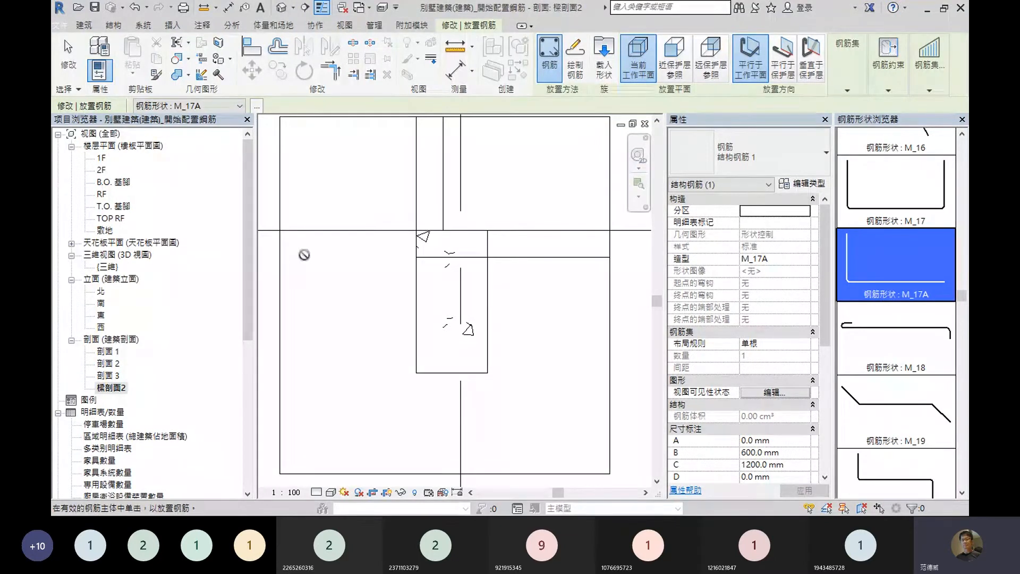
pyautogui.press('Escape')
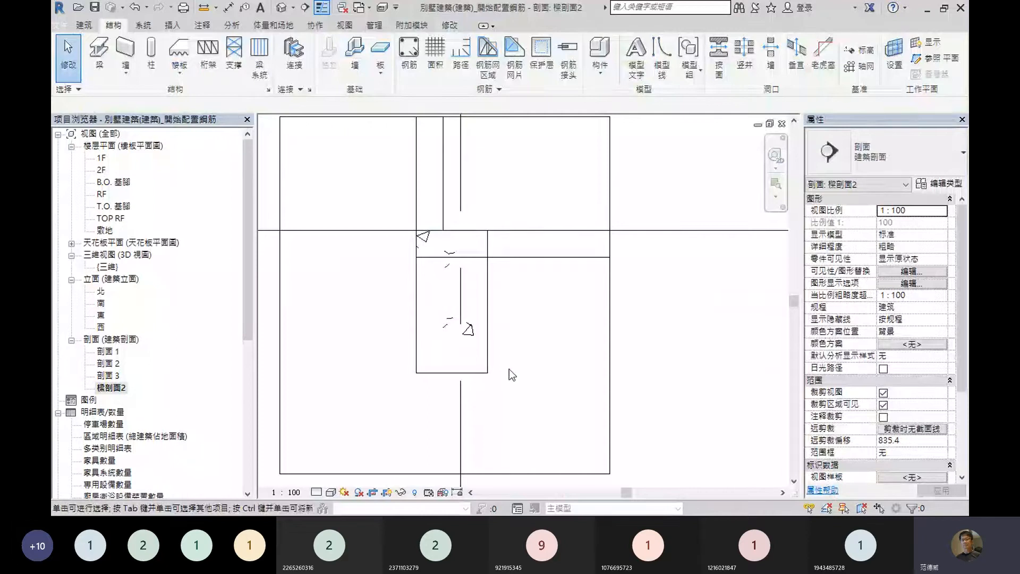
pyautogui.click(480, 371)
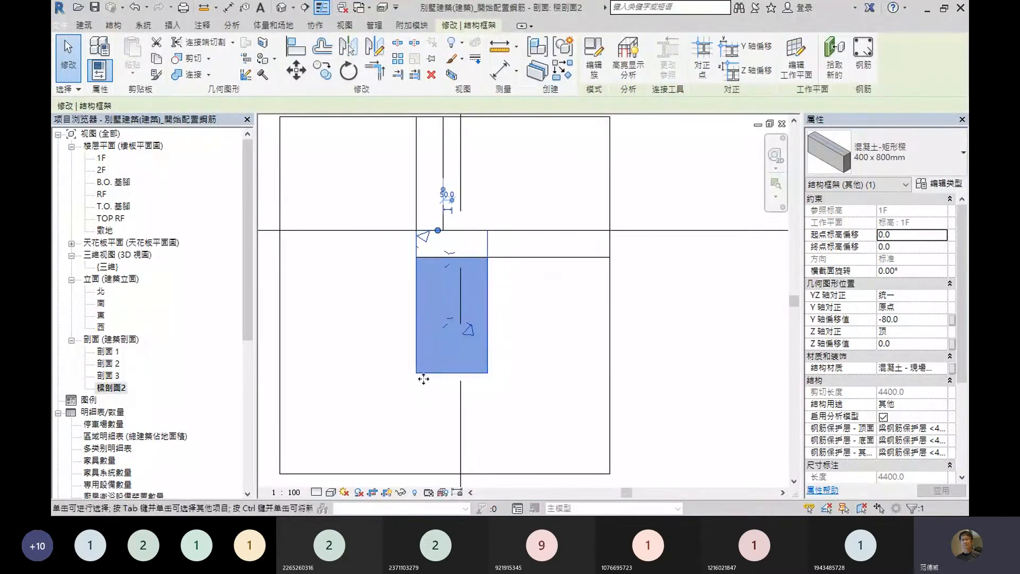
pyautogui.click(863, 53)
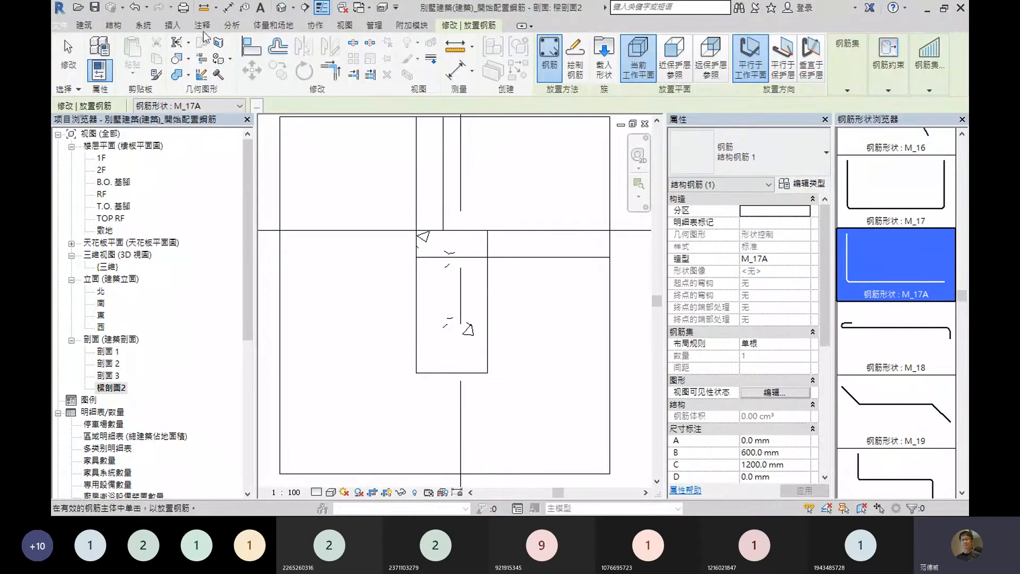
pyautogui.click(114, 28)
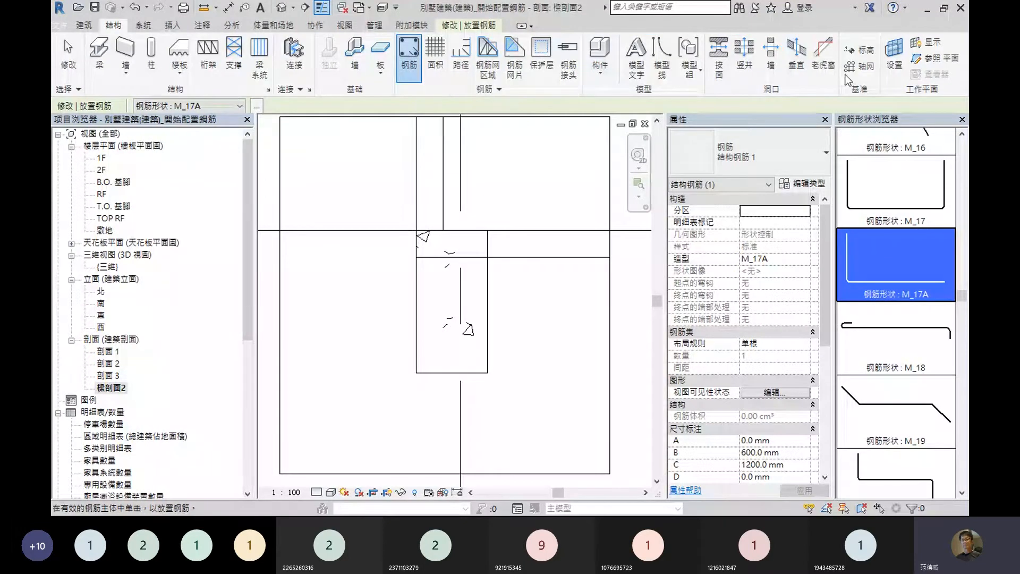
pyautogui.click(413, 66)
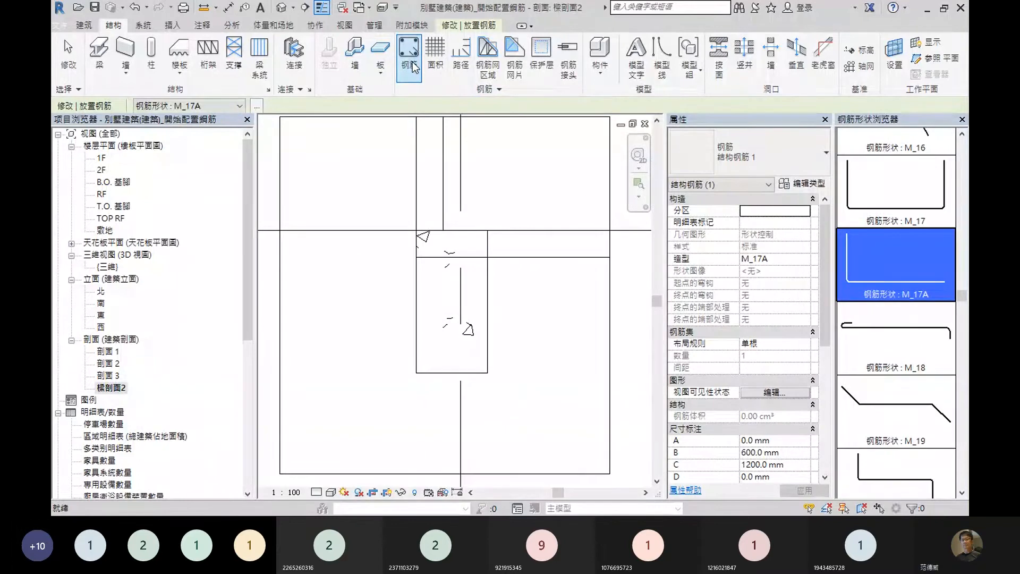
pyautogui.press('Escape')
# - Start rebar placement for the 1F beam with the rebar shape browser closed, and choose bar type 25M
pyautogui.click(418, 346)
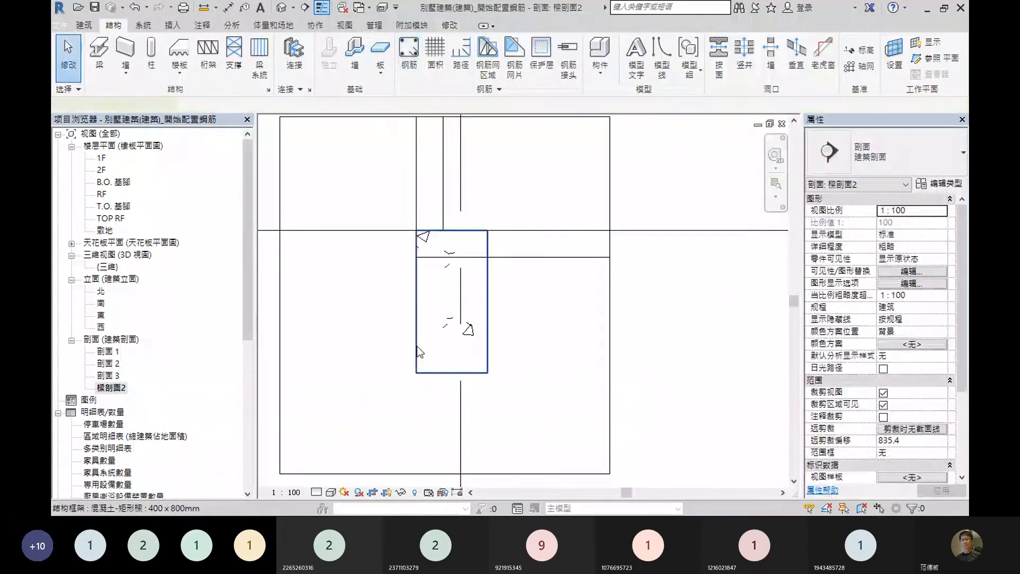
pyautogui.click(861, 74)
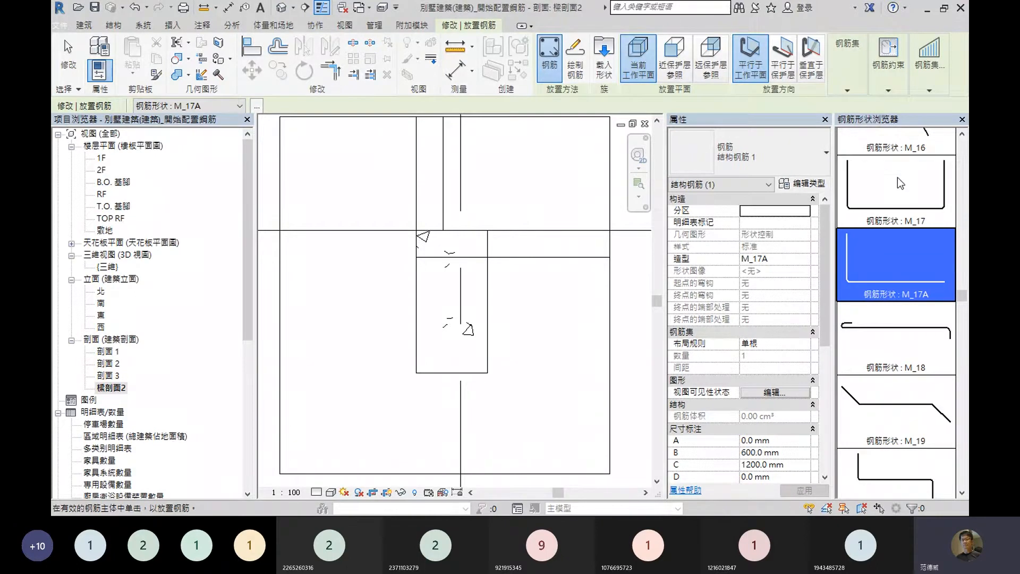
pyautogui.click(963, 120)
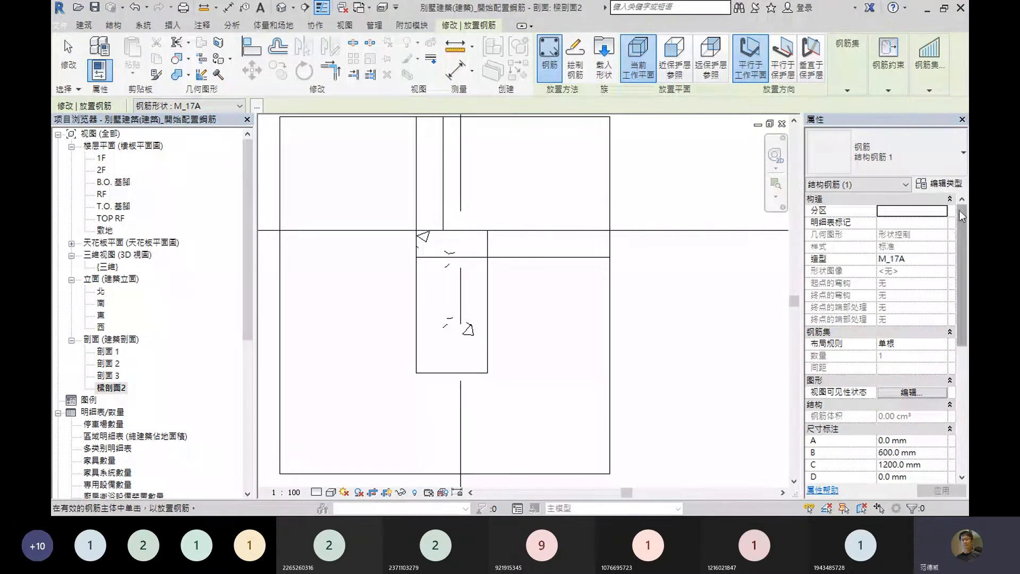
pyautogui.click(963, 161)
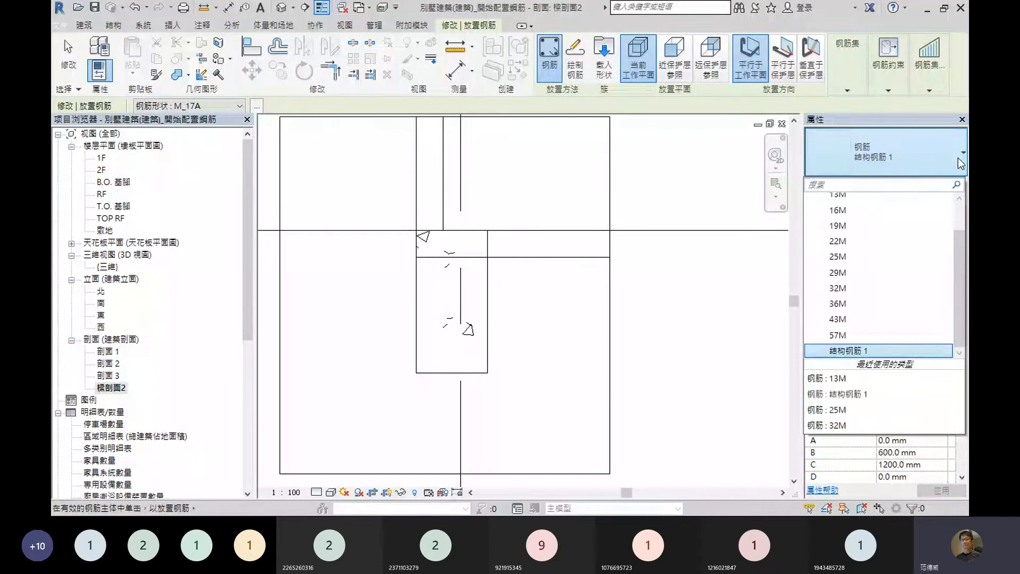
pyautogui.moveTo(960, 281); pyautogui.dragTo(959, 276)
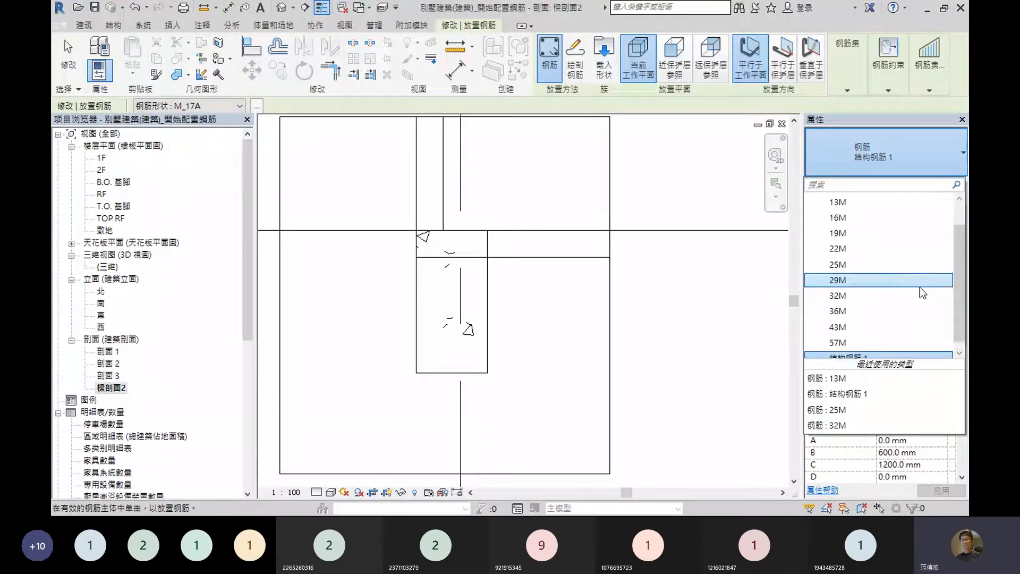
pyautogui.click(848, 270)
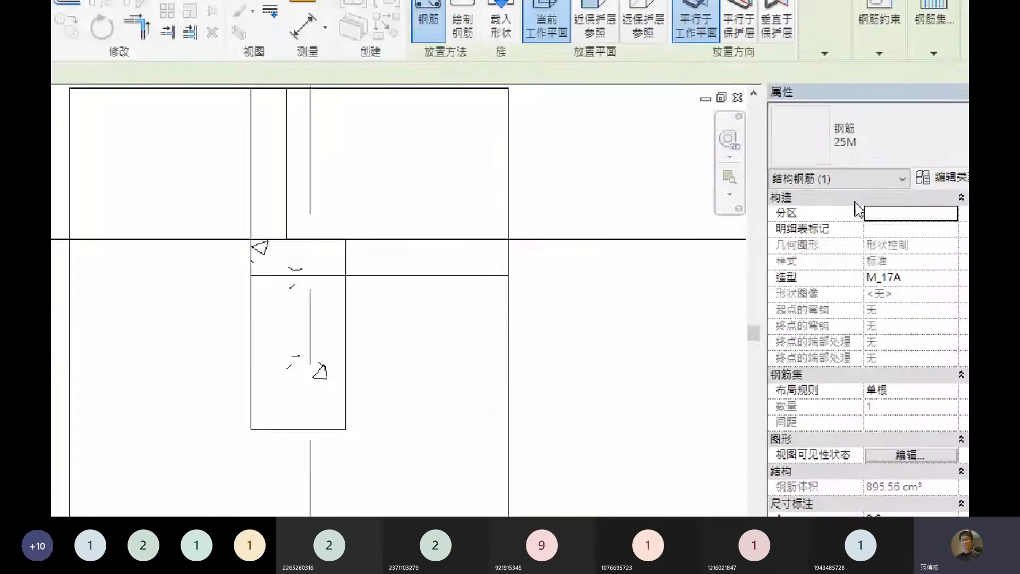
# - Review the 25M bar's type properties and the rebar shapes offered in the shape list and shape browser
pyautogui.click(947, 183)
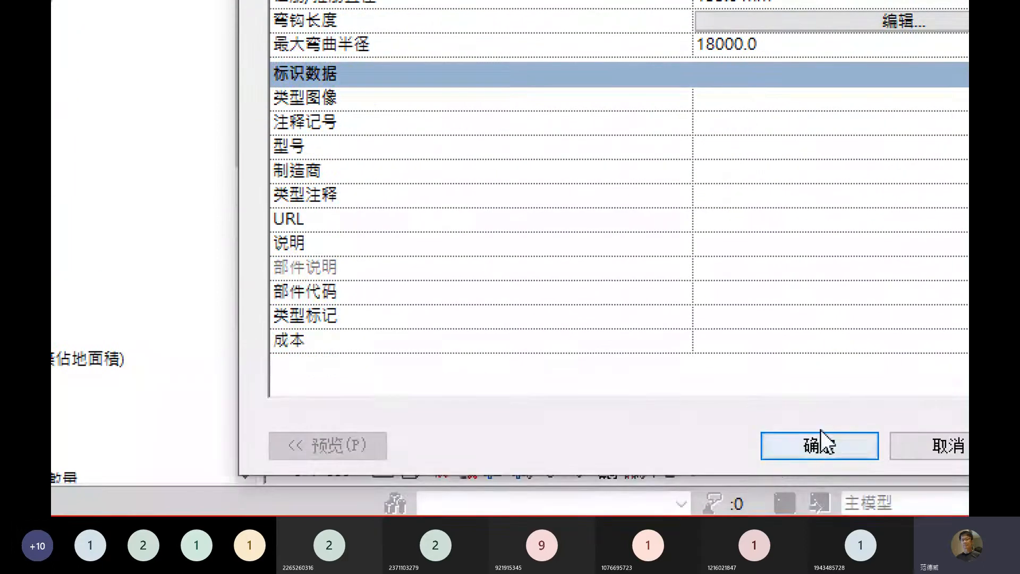
pyautogui.click(824, 458)
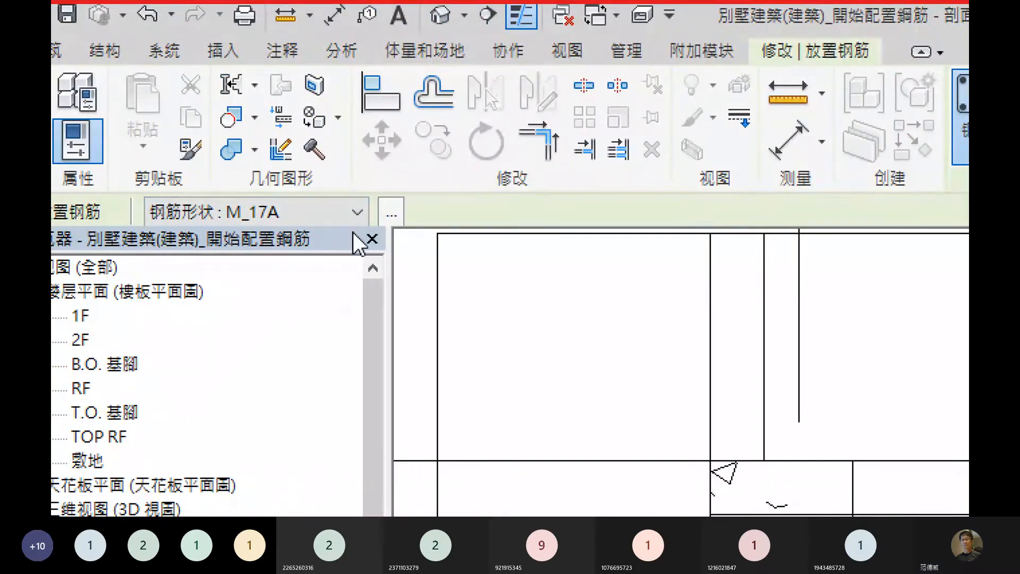
pyautogui.click(356, 213)
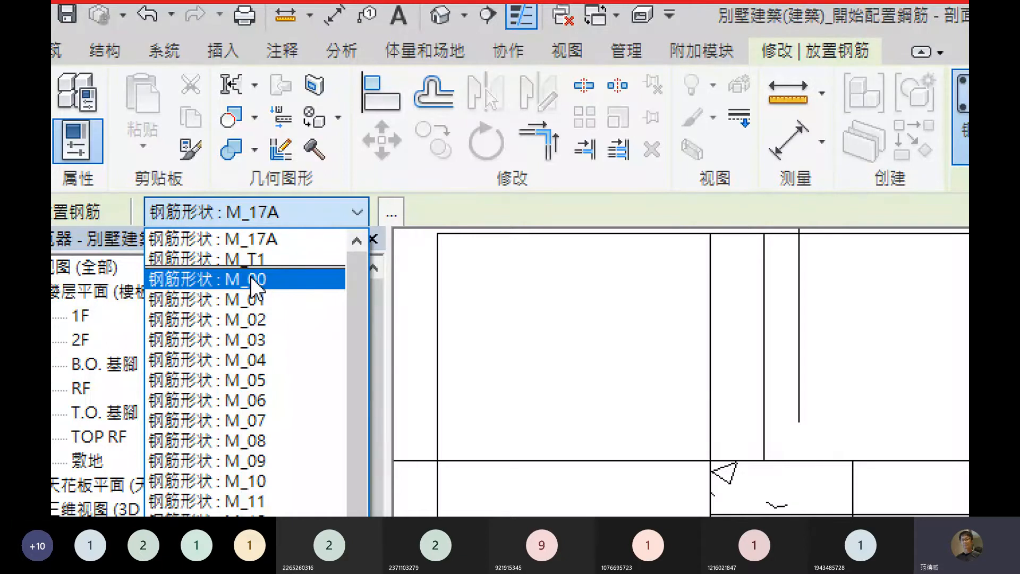
pyautogui.click(457, 204)
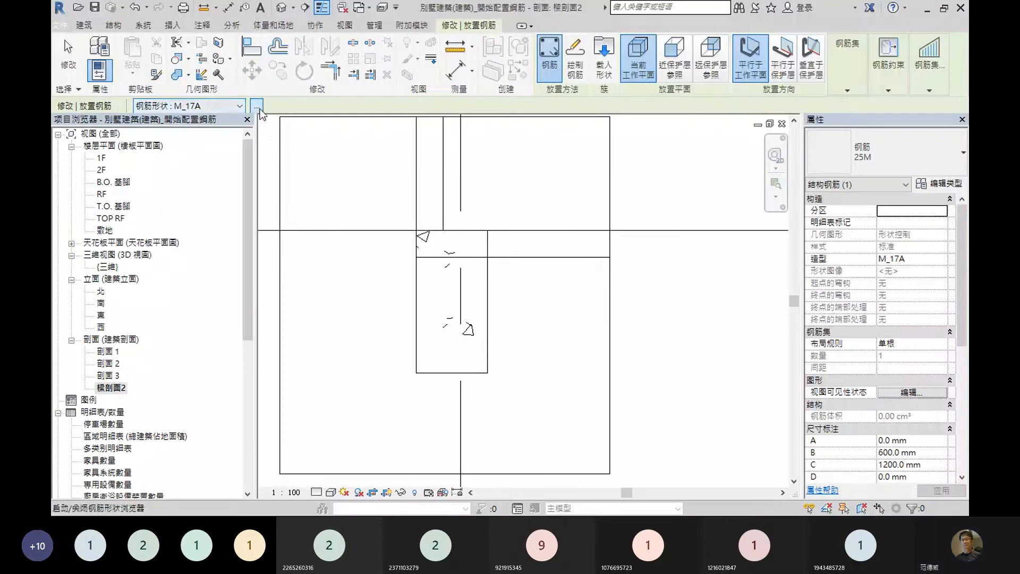
pyautogui.click(257, 106)
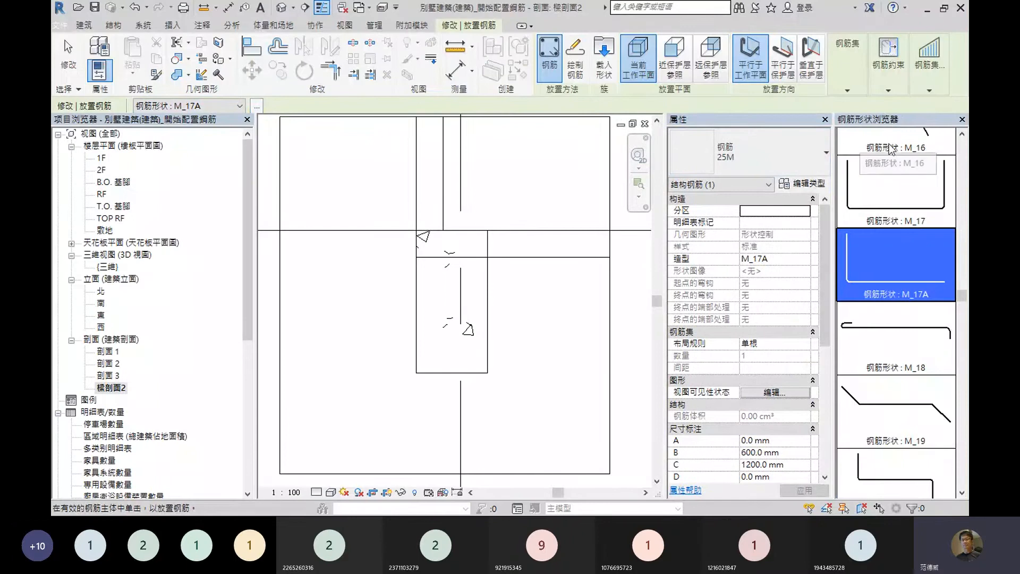
pyautogui.click(962, 120)
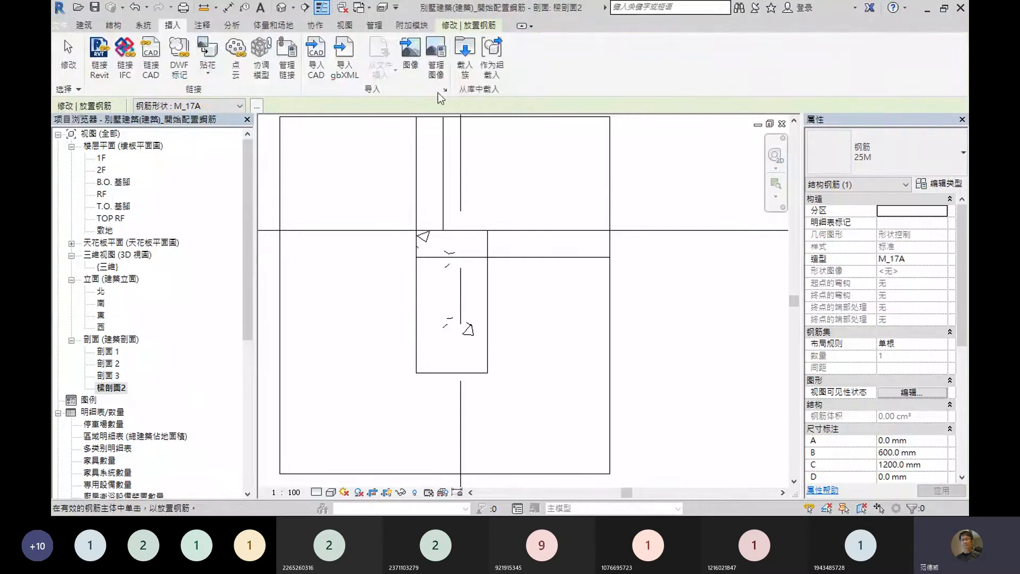
# - Start loading a family and browse to the 結構鋼筋形狀 folder in the RVT 2016 Chinese_Trad_INTL library
pyautogui.click(467, 63)
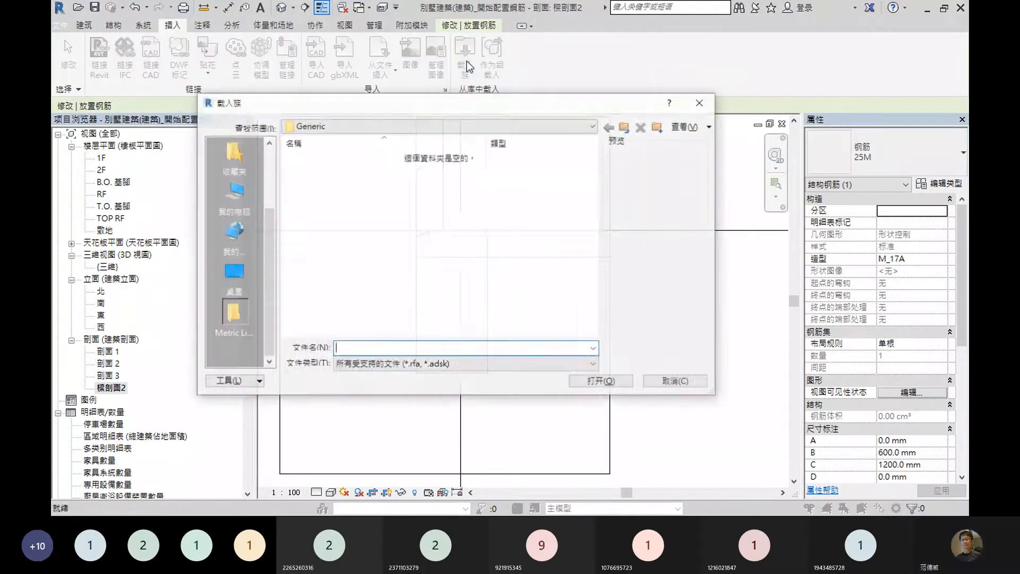
pyautogui.click(626, 131)
pyautogui.click(626, 131)
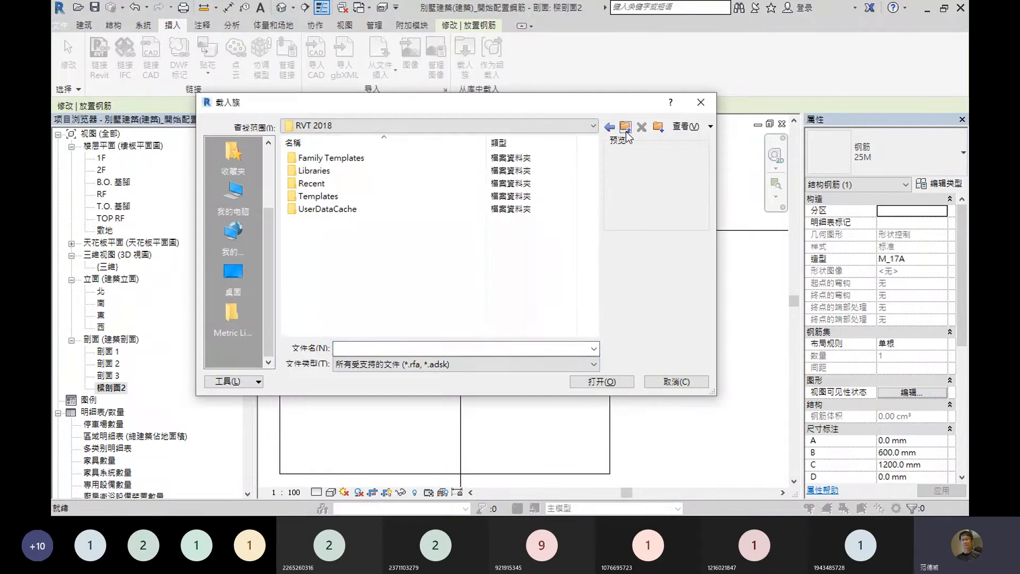
pyautogui.click(626, 132)
pyautogui.scroll(-10, 352, 184)
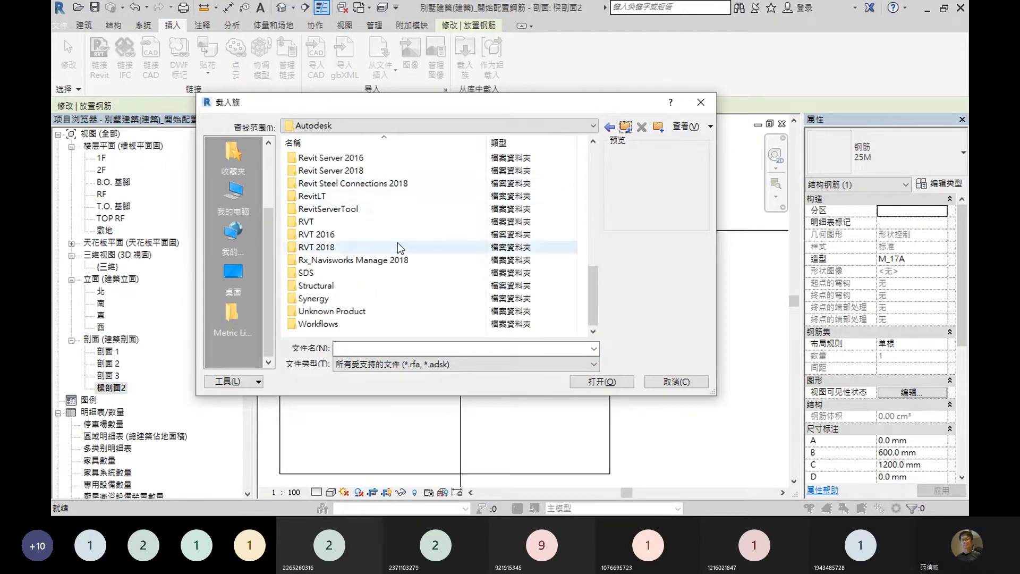
pyautogui.doubleClick(329, 234)
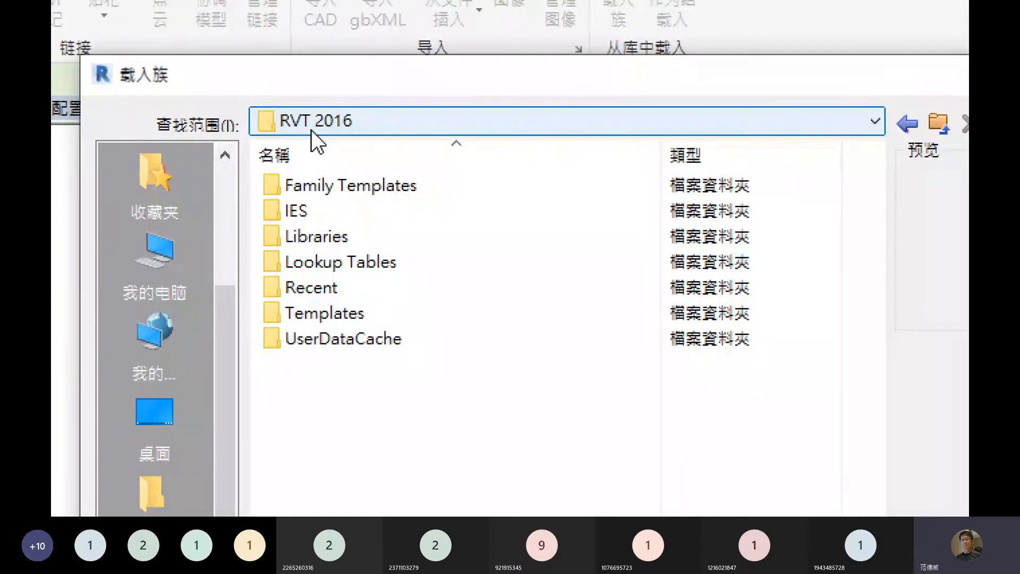
pyautogui.doubleClick(313, 235)
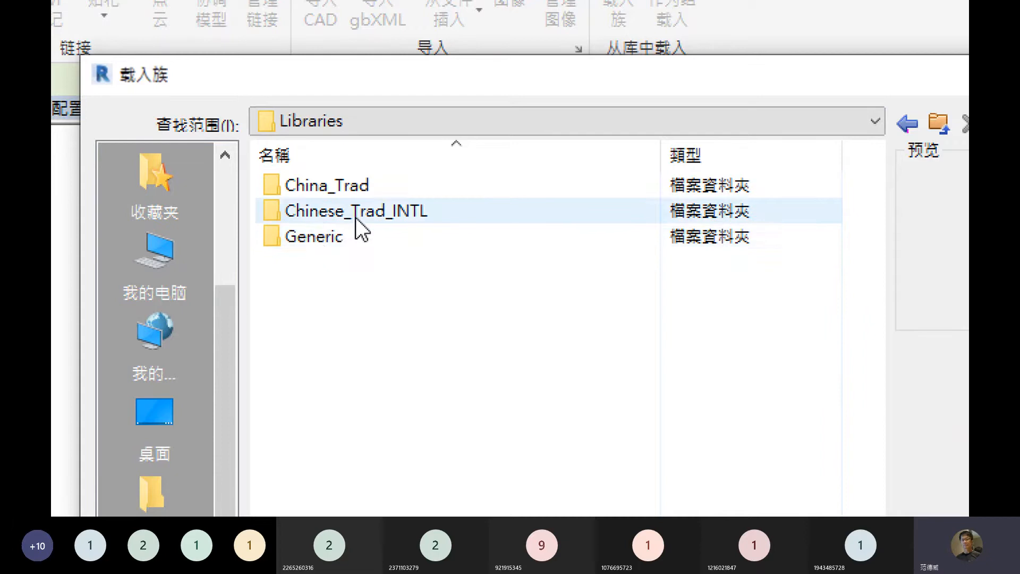
pyautogui.doubleClick(382, 210)
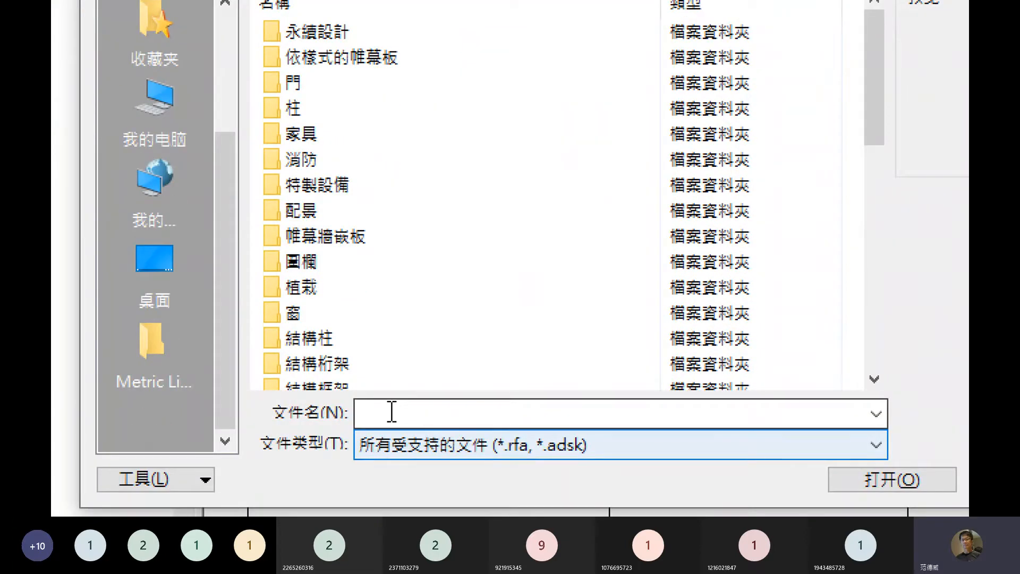
pyautogui.moveTo(835, 76); pyautogui.dragTo(836, 147)
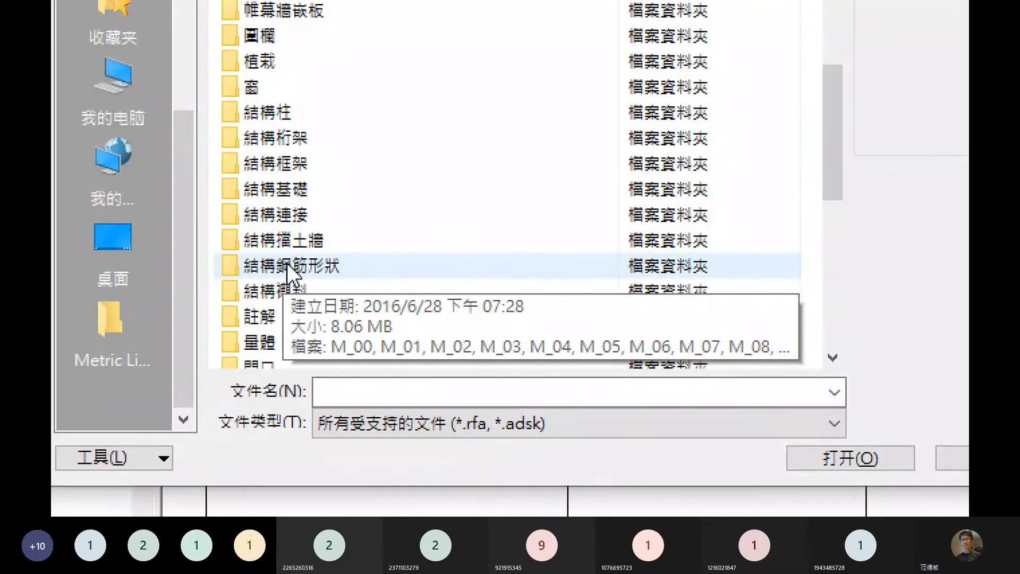
pyautogui.doubleClick(287, 263)
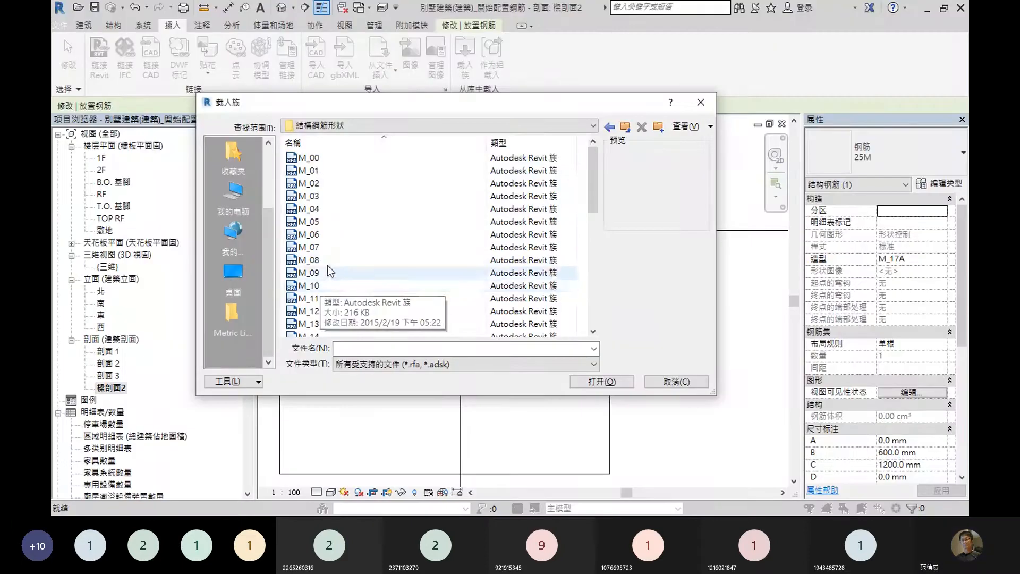
# - Load all the rebar shape families in the folder, M_00 through M_T9, into the project
pyautogui.click(313, 159)
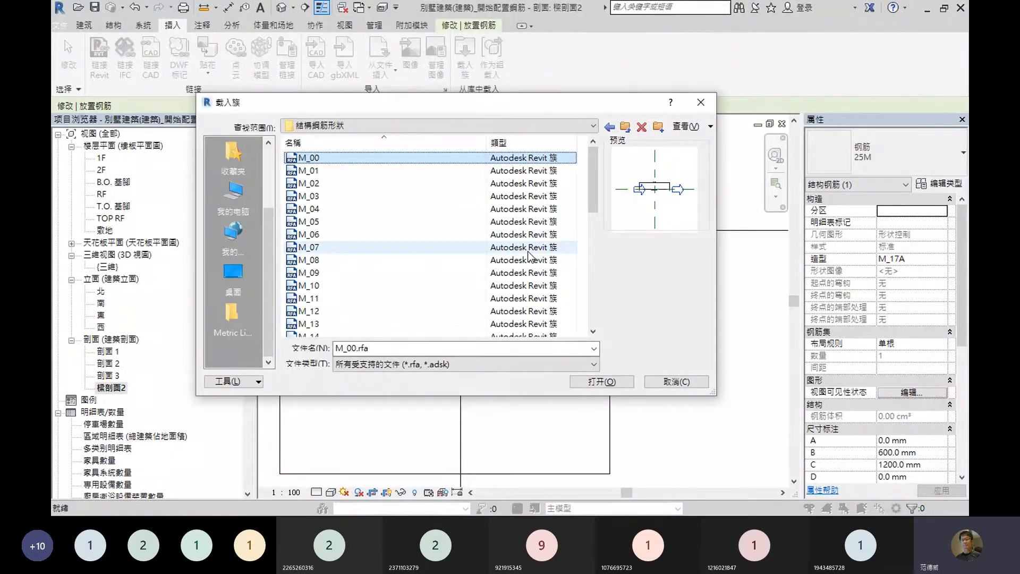
pyautogui.hotkey('ctrl', 'a')
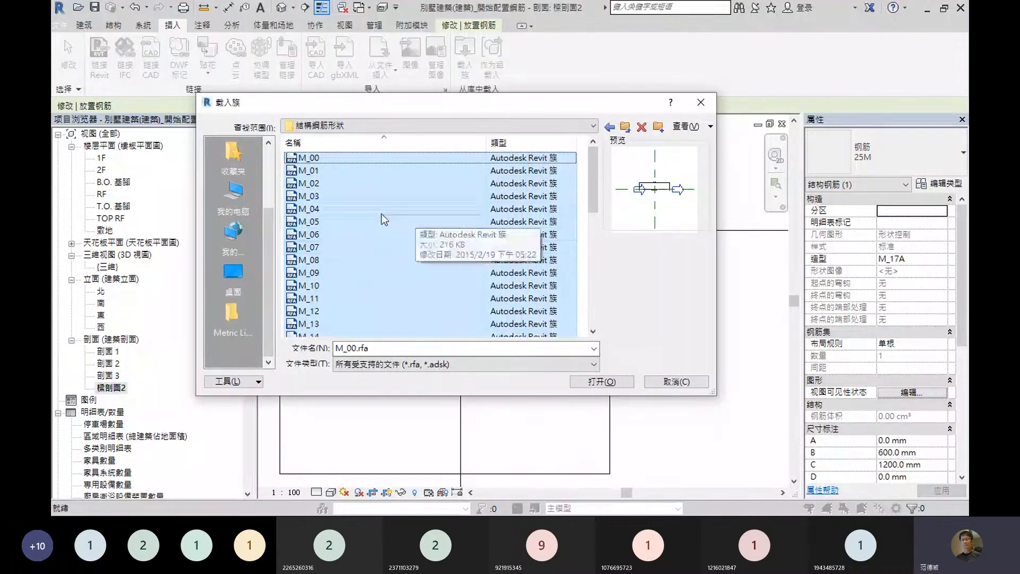
pyautogui.click(367, 234)
pyautogui.click(349, 163)
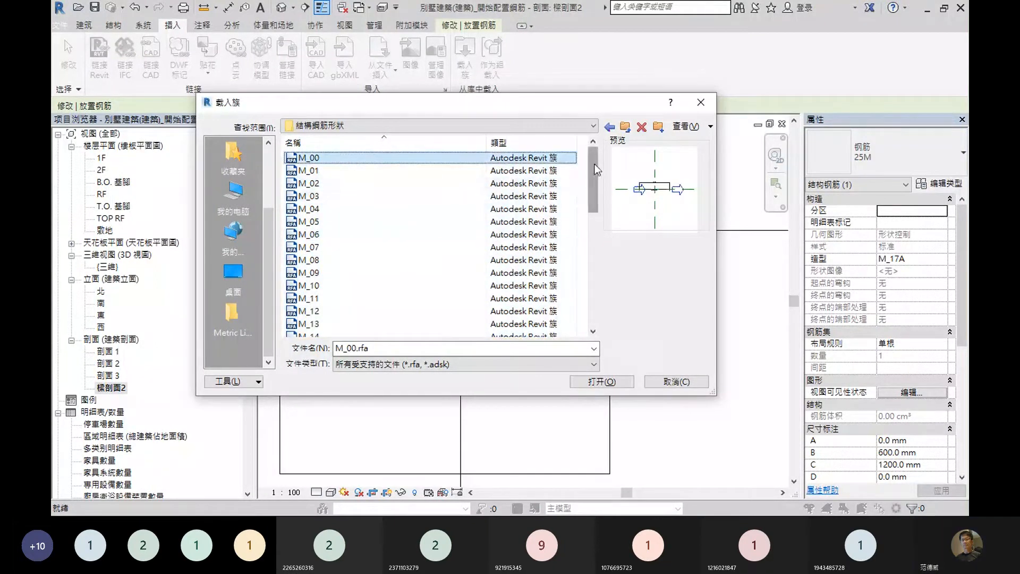
pyautogui.moveTo(592, 181); pyautogui.dragTo(587, 295)
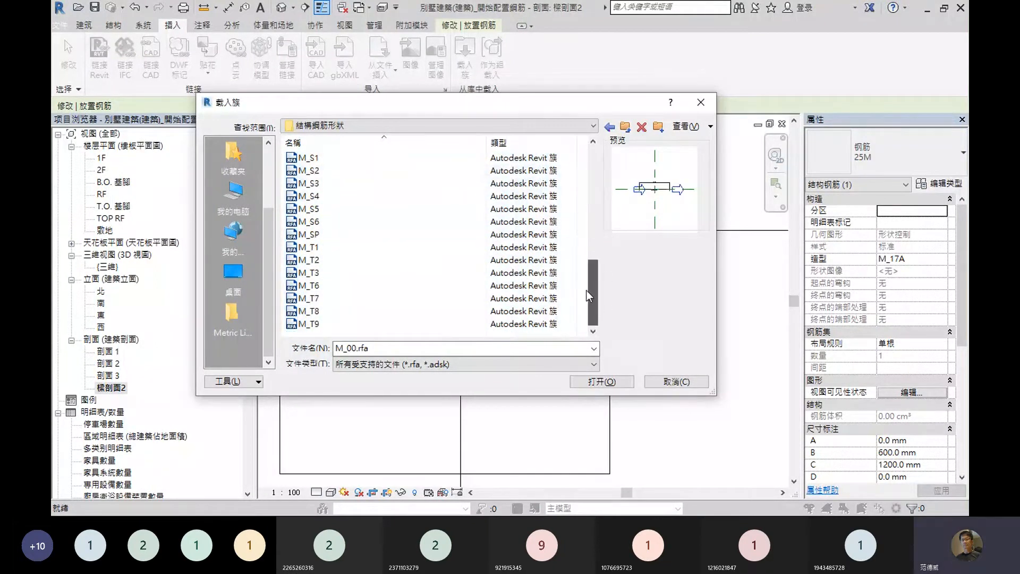
pyautogui.click(316, 326)
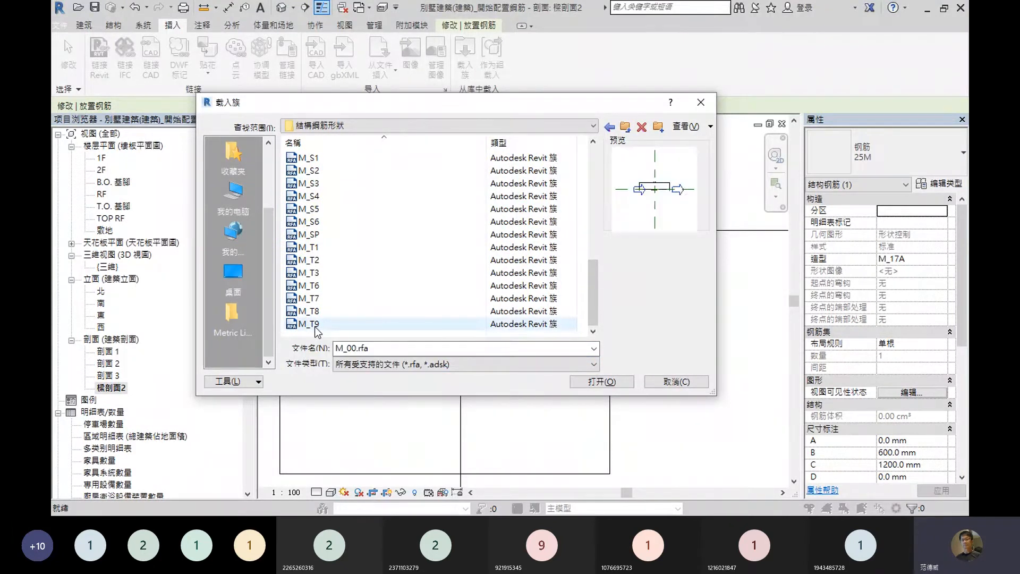
pyautogui.hotkey('ctrl', 'a')
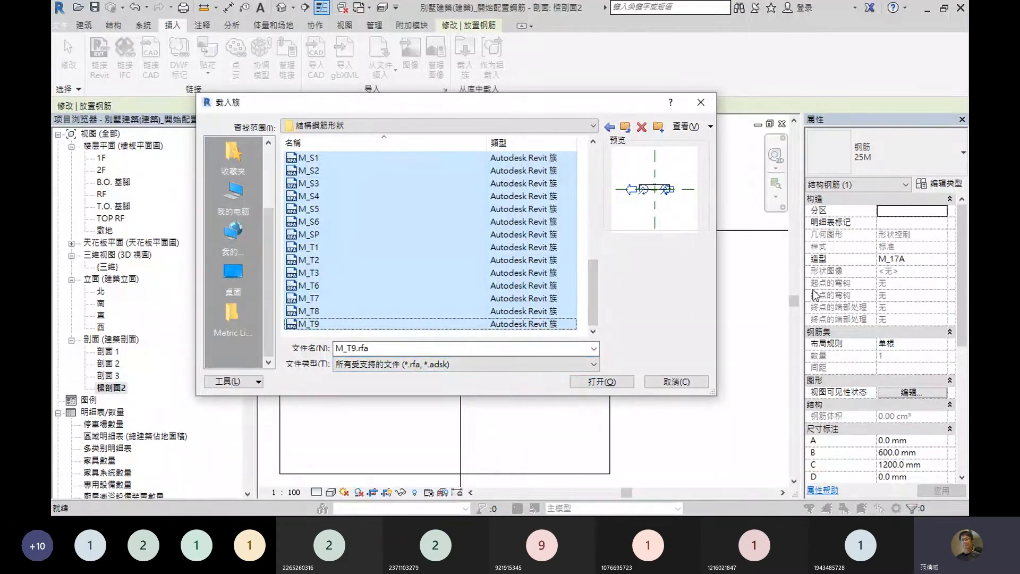
pyautogui.click(611, 386)
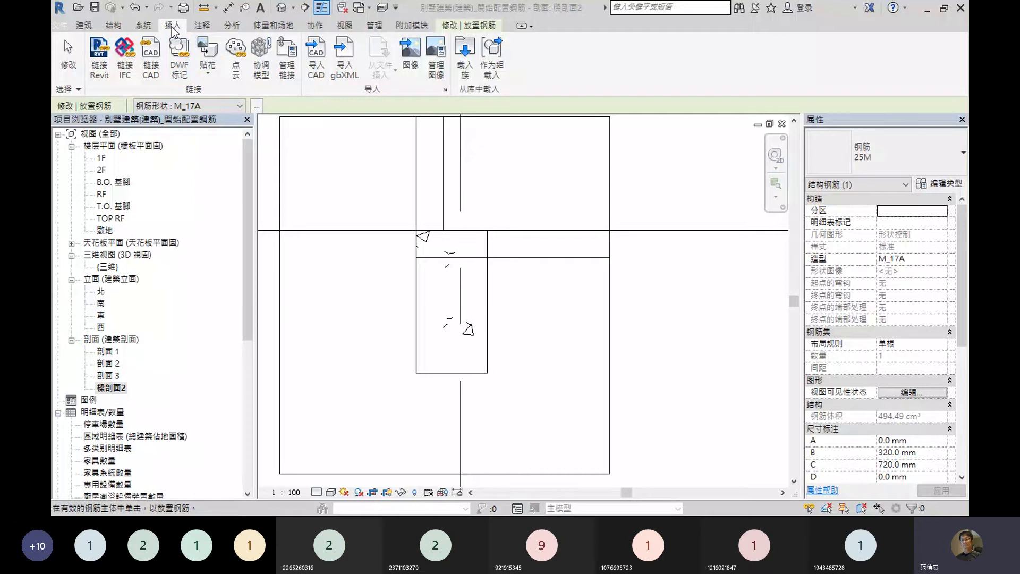
# - Check the available rebar shapes in the shape list and open the rebar shape browser at its first shapes
pyautogui.click(333, 297)
pyautogui.press('space')
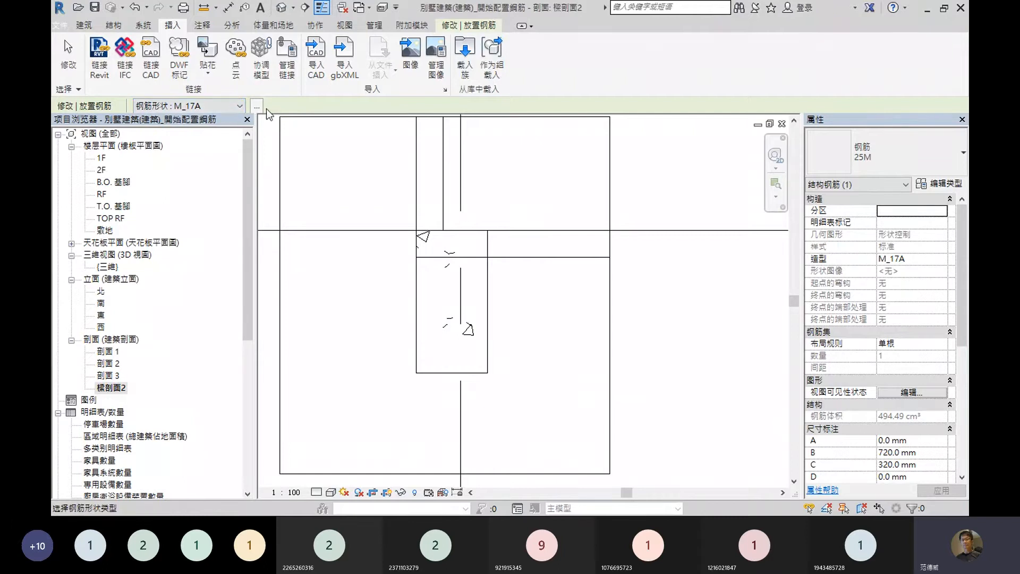
pyautogui.click(234, 106)
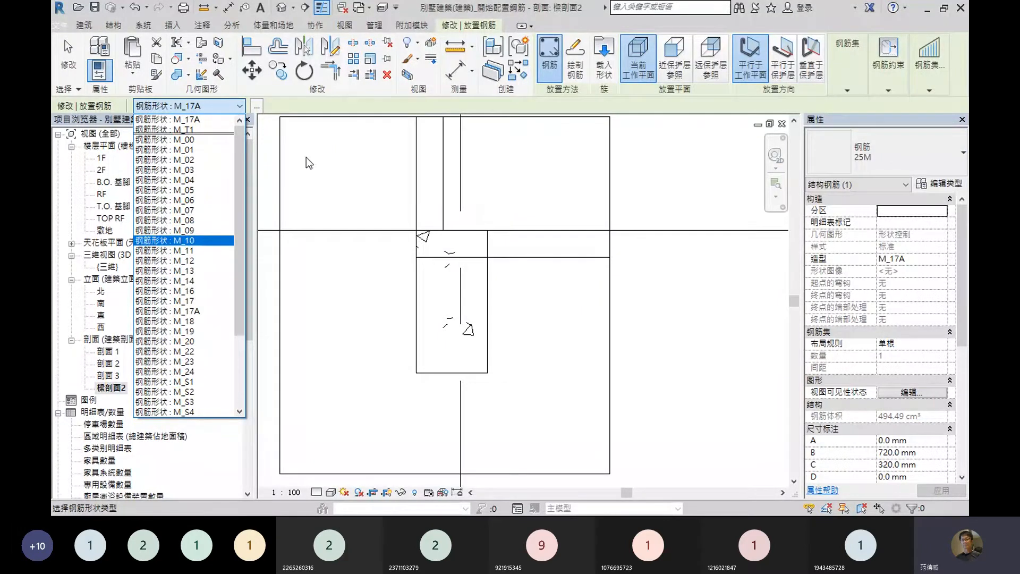
pyautogui.click(273, 109)
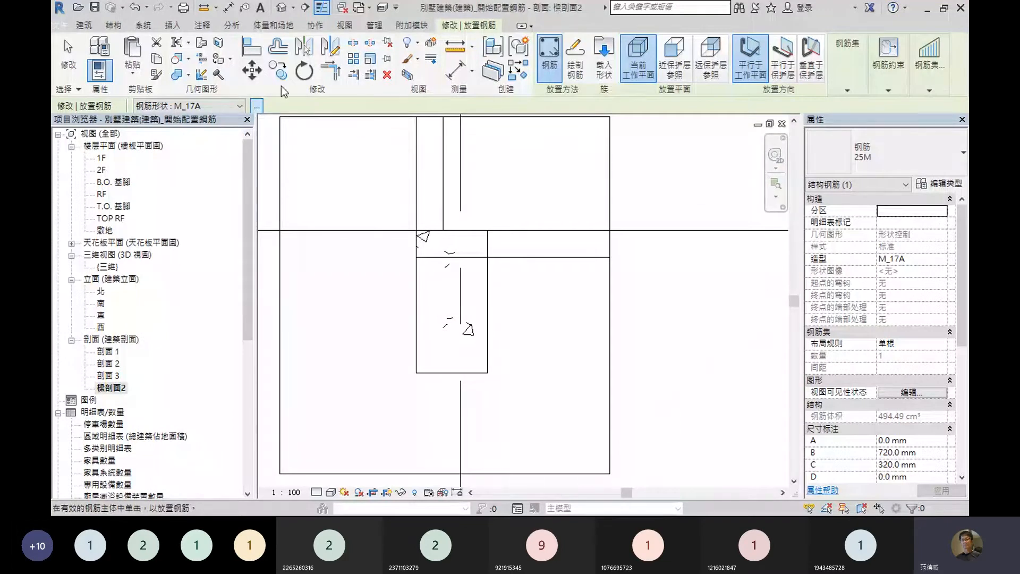
pyautogui.click(258, 107)
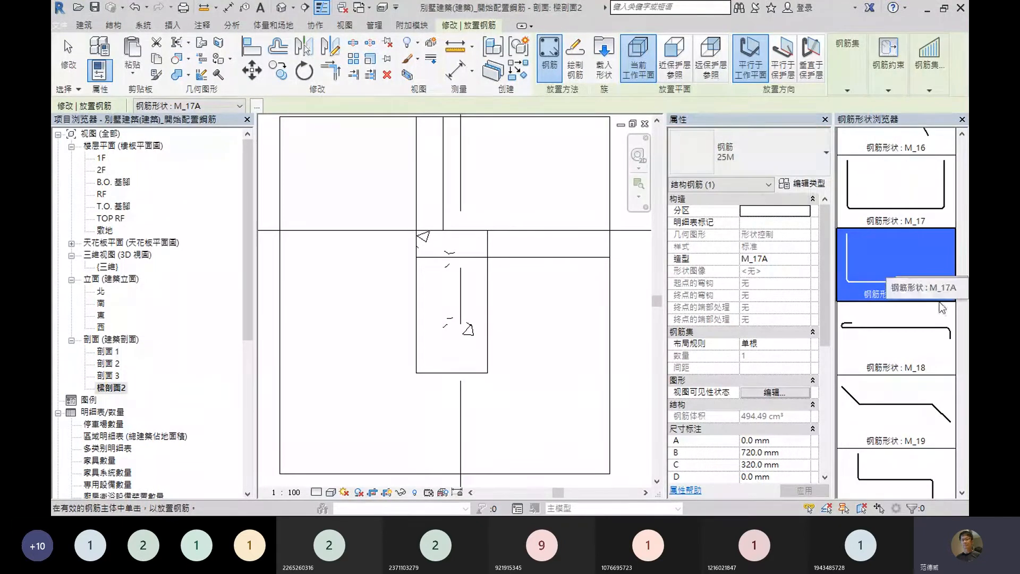
pyautogui.moveTo(963, 289); pyautogui.dragTo(963, 143)
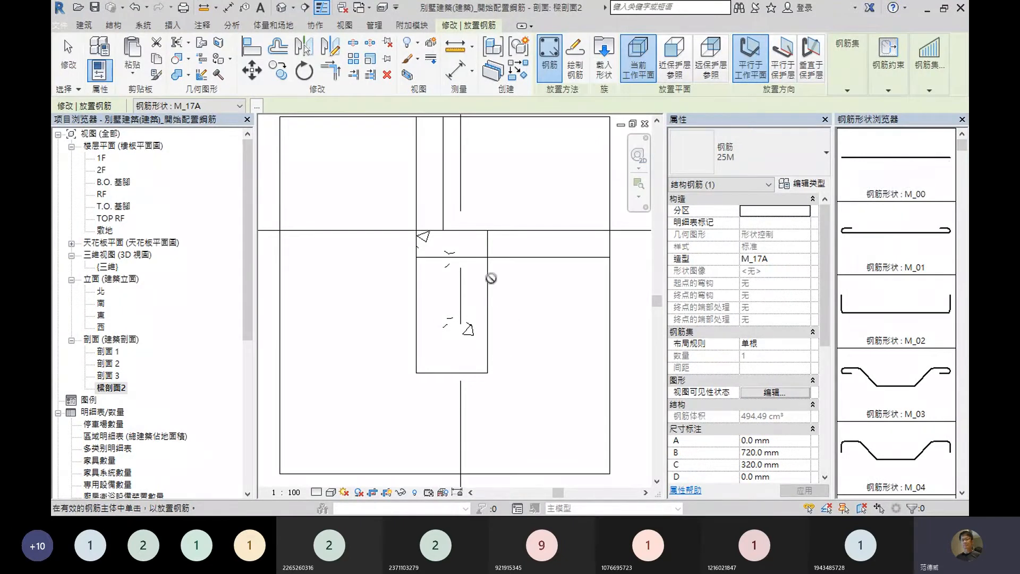
# - Choose the straight rebar shape M_00 and preview it inside the cover of the beam section
pyautogui.scroll(2, 514, 335)
pyautogui.moveTo(523, 344); pyautogui.dragTo(518, 361, button='middle')
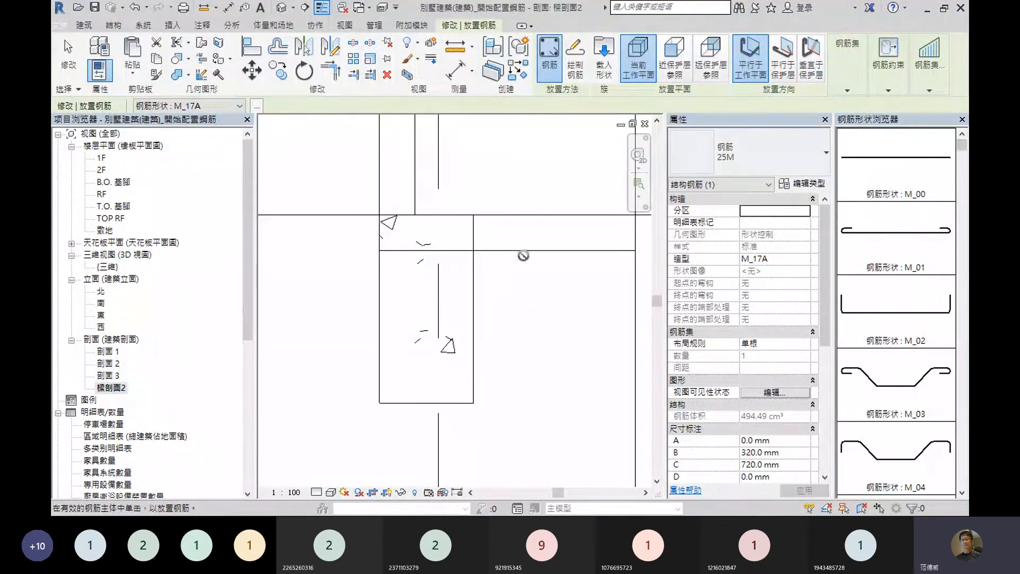
pyautogui.moveTo(963, 146); pyautogui.dragTo(966, 289)
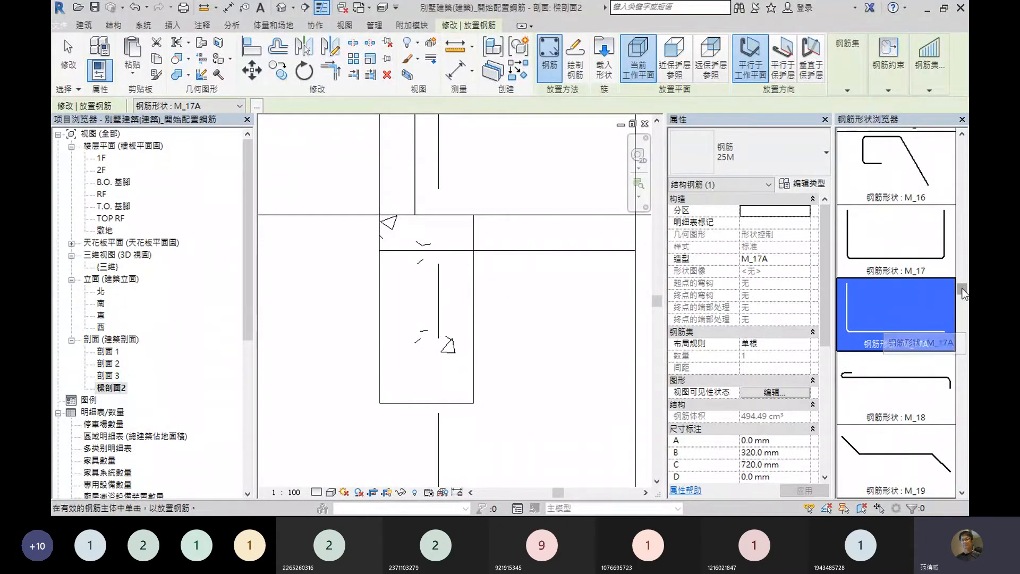
pyautogui.moveTo(962, 297); pyautogui.dragTo(962, 146)
pyautogui.click(895, 159)
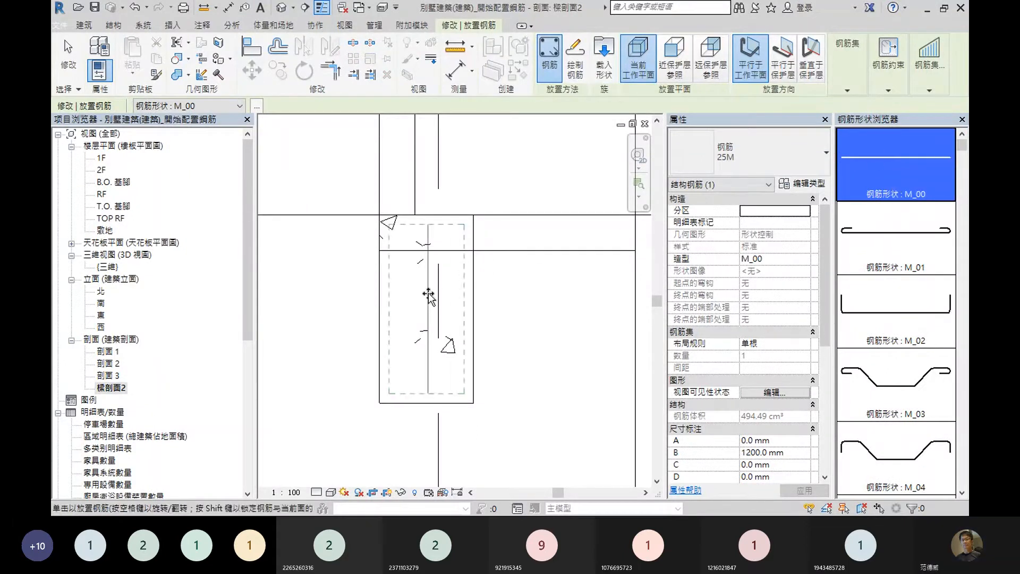
pyautogui.scroll(2, 429, 294)
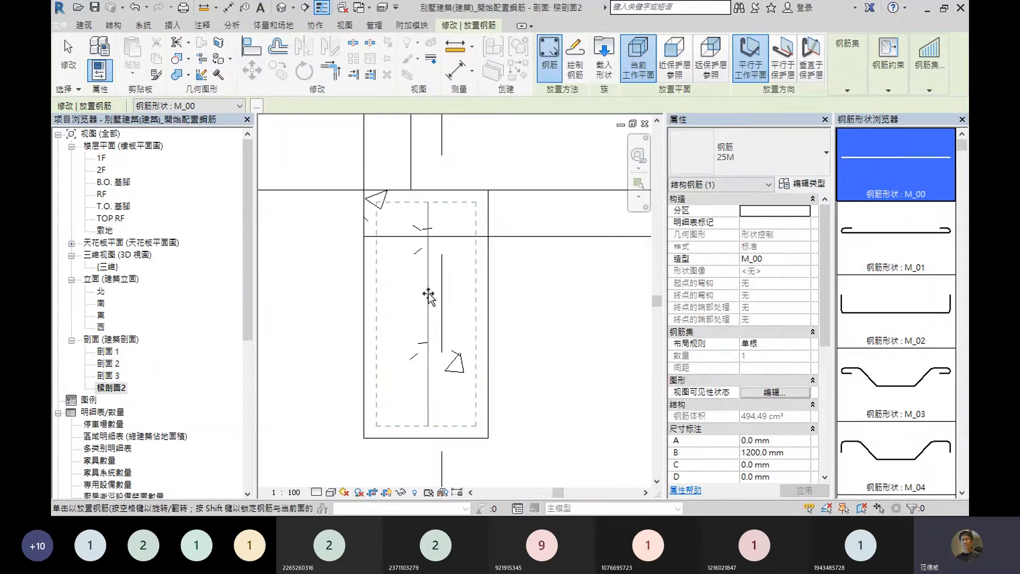
pyautogui.moveTo(467, 323); pyautogui.dragTo(476, 298, button='middle')
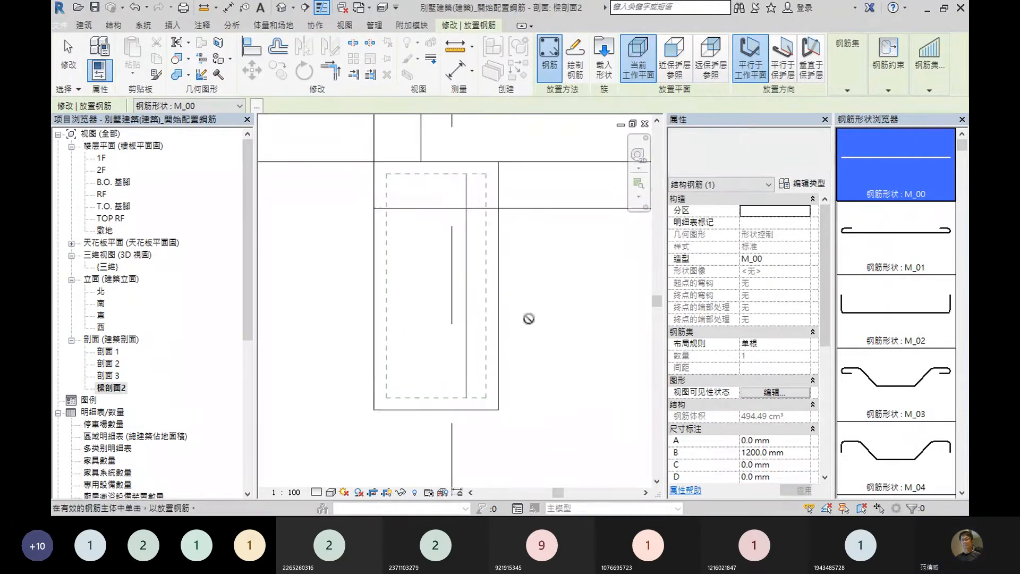
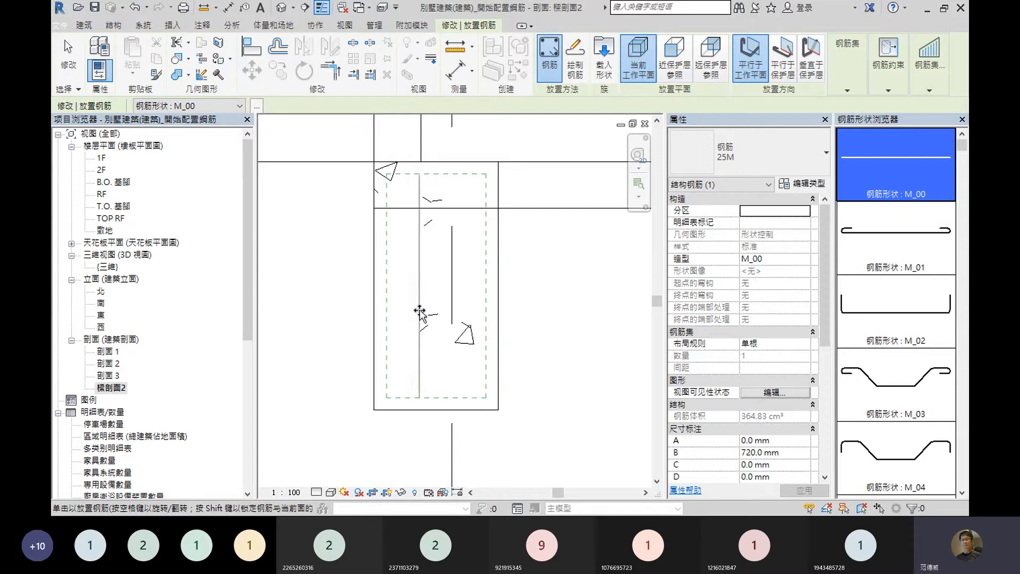
# - Compare the rebar placement orientations in the beam section, ending with placement parallel to cover
pyautogui.scroll(1, 412, 313)
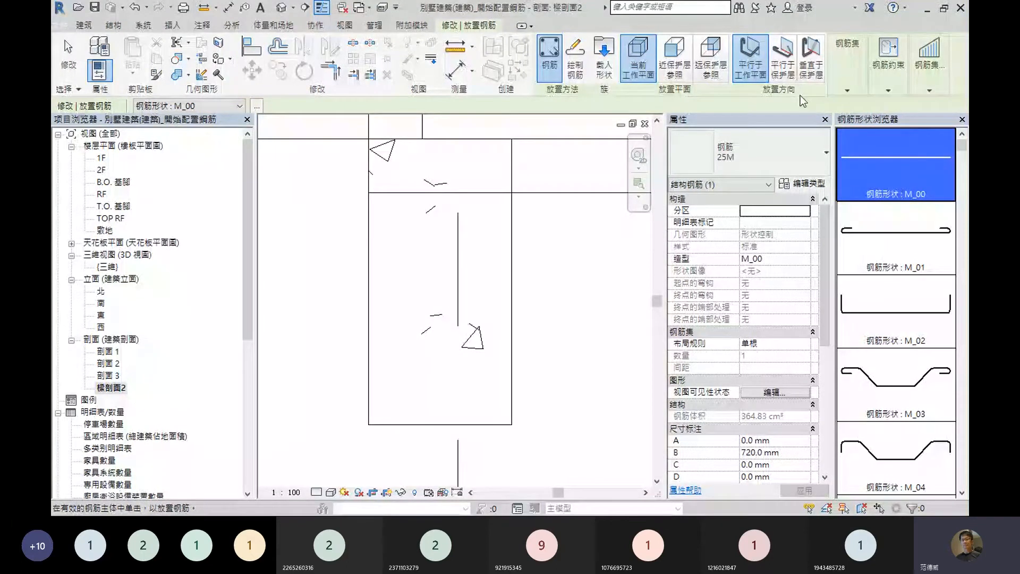
pyautogui.press('space')
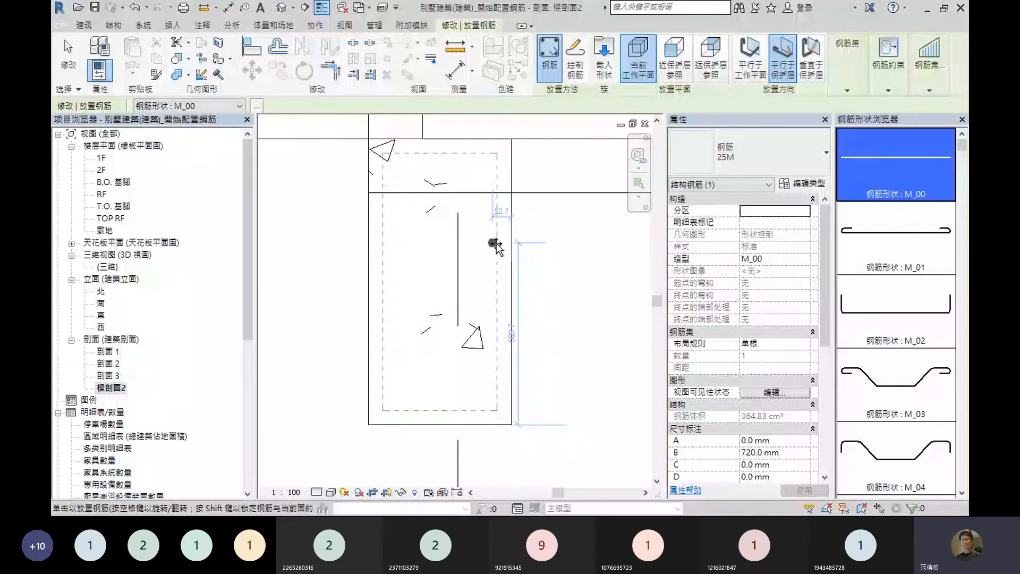
pyautogui.scroll(1, 496, 247)
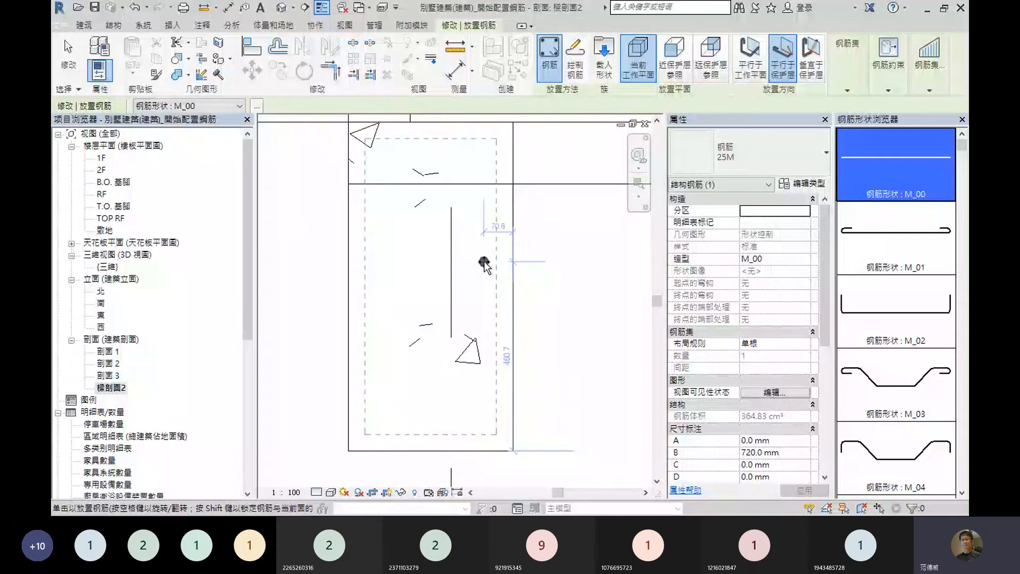
pyautogui.click(811, 60)
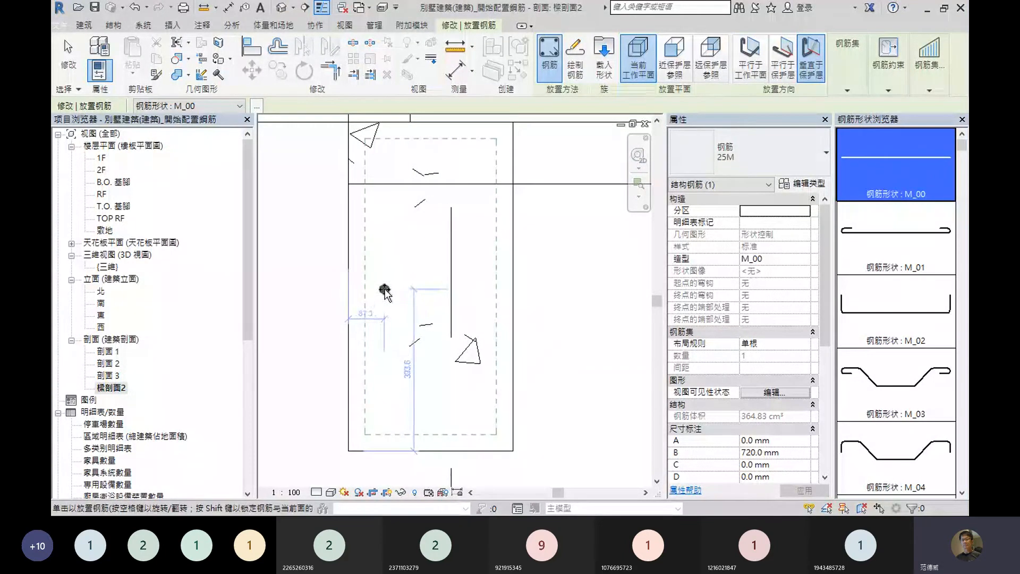
pyautogui.click(750, 59)
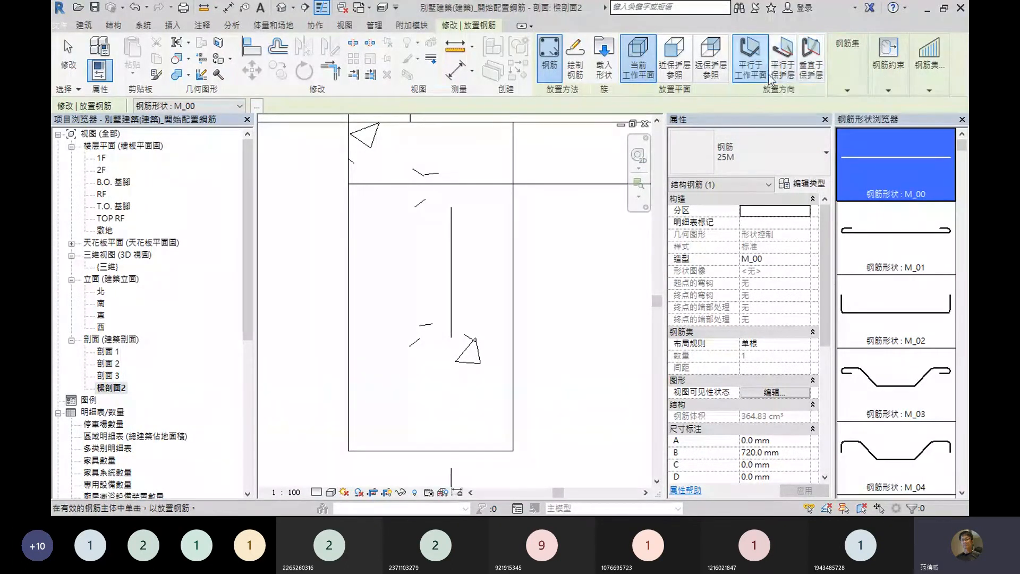
pyautogui.click(783, 67)
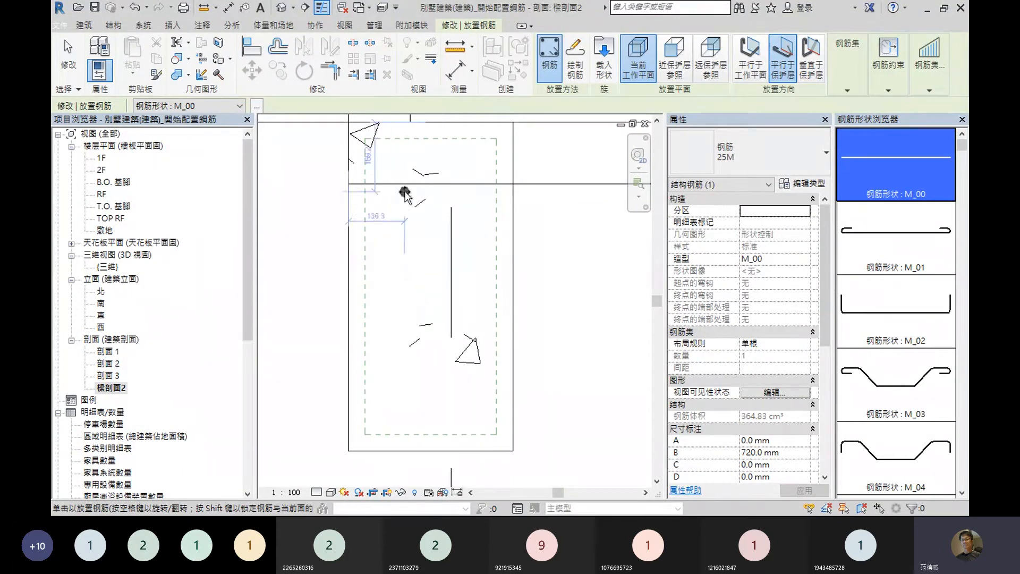
# - Place a straight 25M bar in each upper corner of the beam section, just inside the cover
pyautogui.scroll(1, 415, 187)
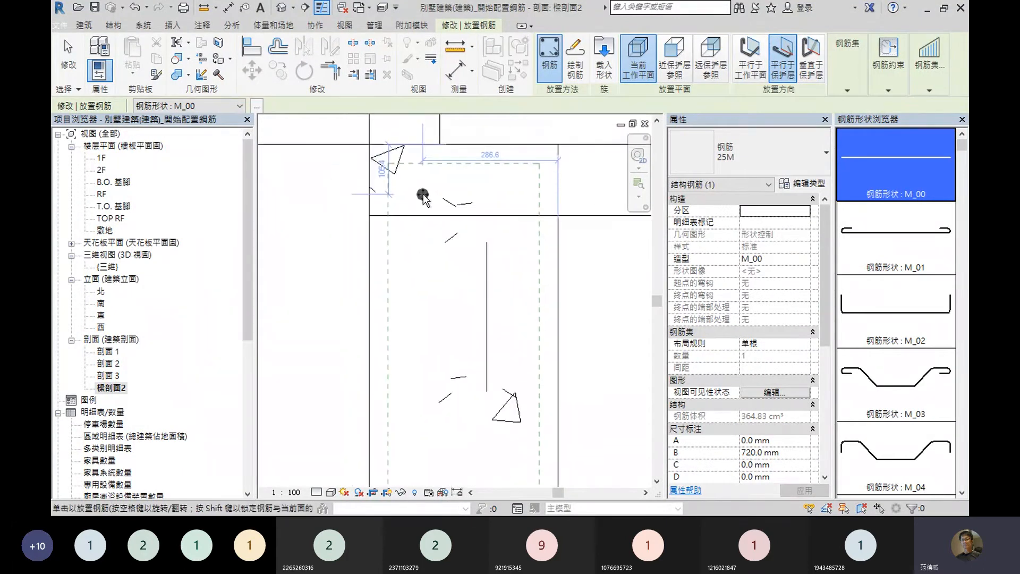
pyautogui.click(399, 173)
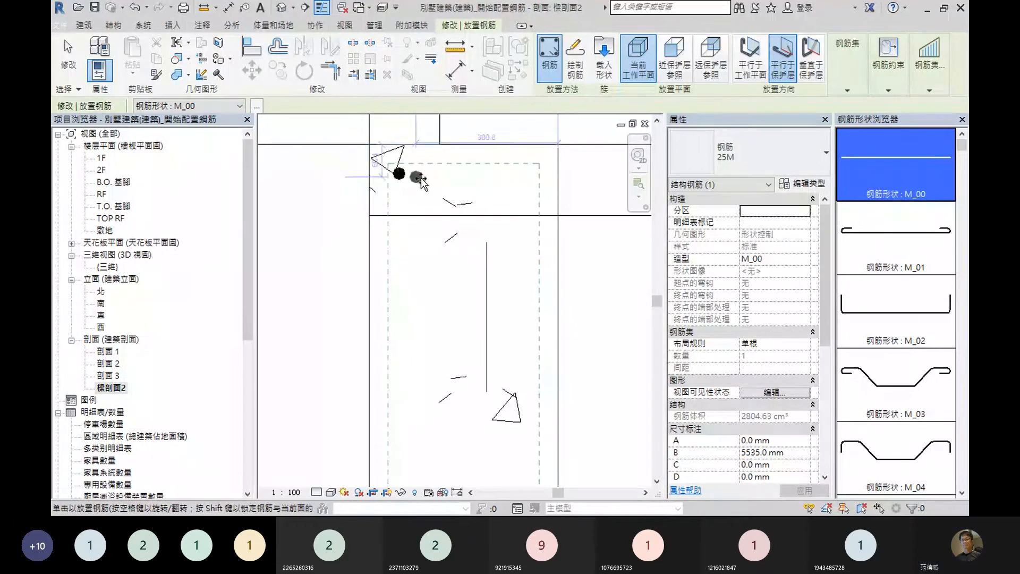
pyautogui.click(530, 174)
pyautogui.moveTo(471, 326); pyautogui.dragTo(481, 245, button='middle')
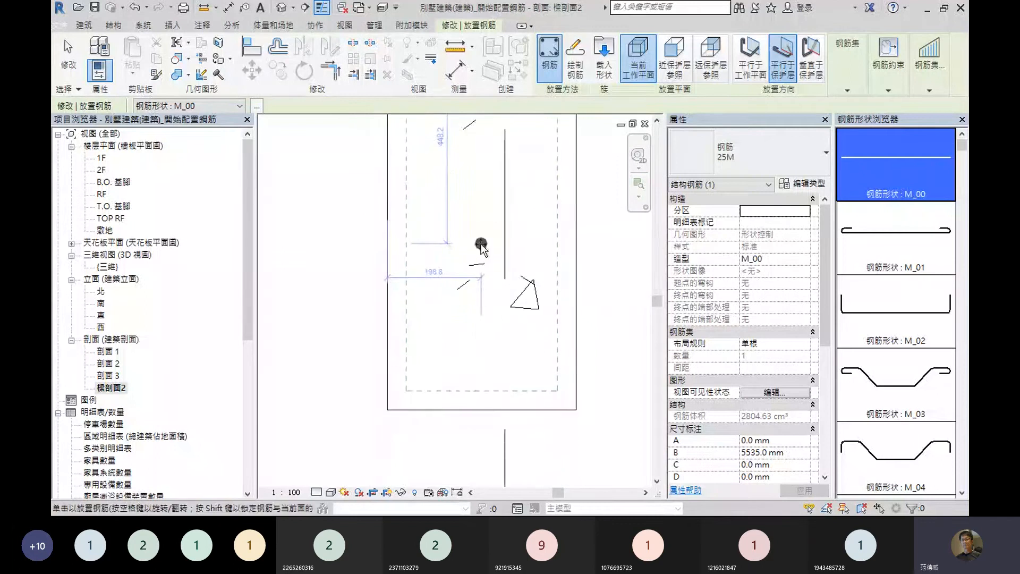
# - Place three straight 25M bars along the bottom of the beam section, at both corners and the middle inside the cover, and end placement
pyautogui.click(415, 382)
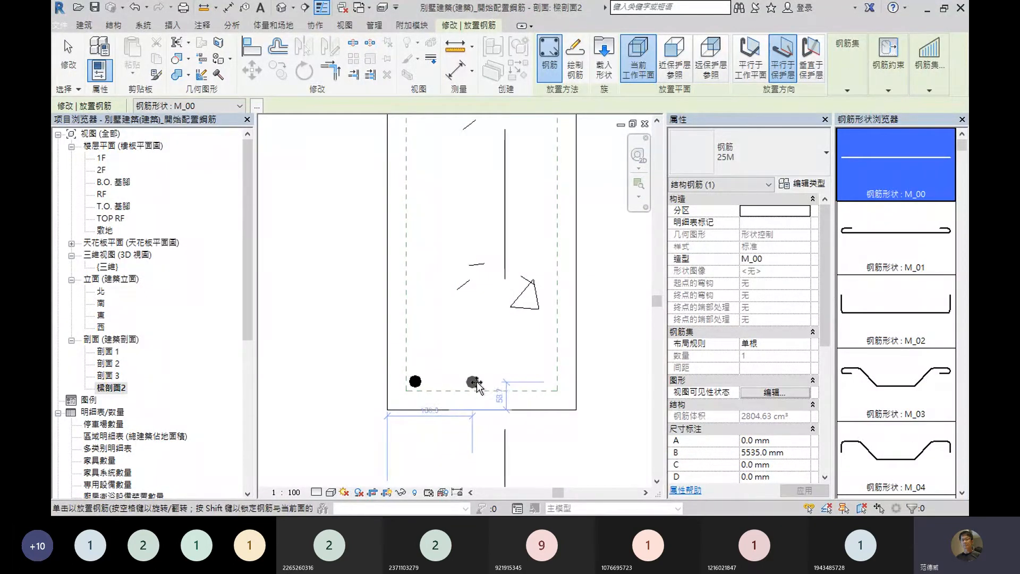
pyautogui.click(485, 383)
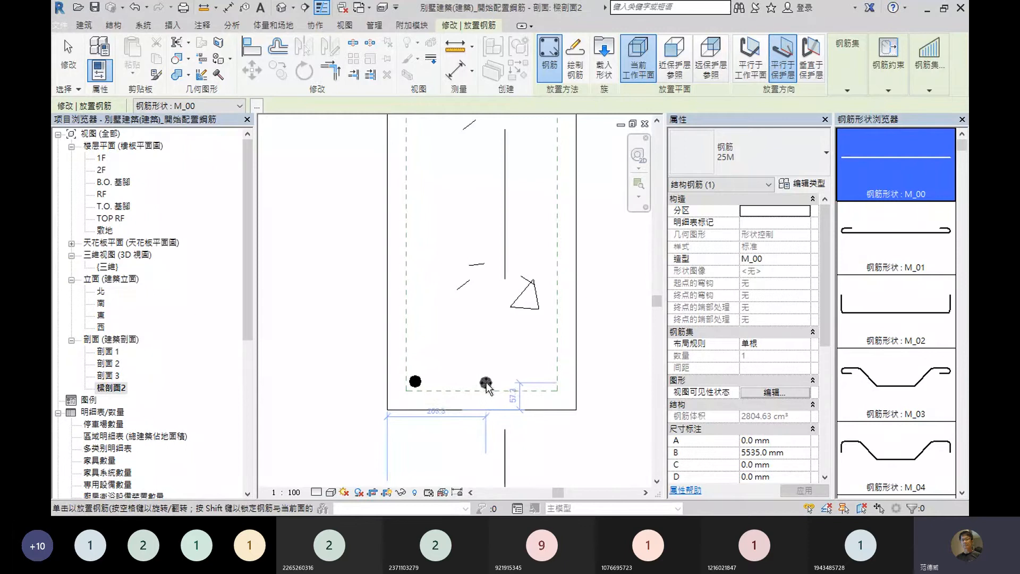
pyautogui.click(548, 382)
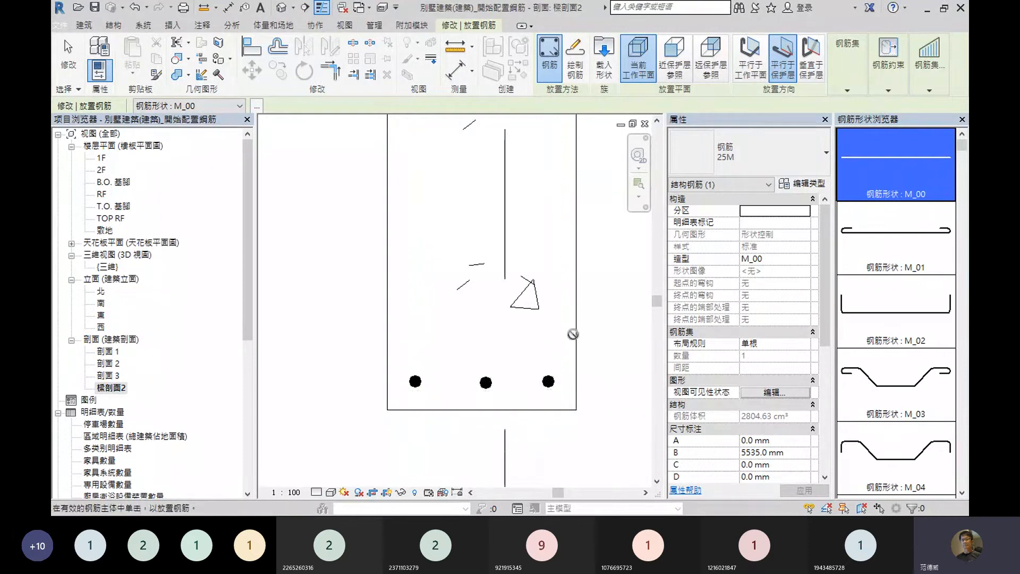
pyautogui.scroll(-2, 542, 332)
pyautogui.scroll(-2, 541, 330)
pyautogui.moveTo(550, 319); pyautogui.dragTo(499, 314, button='middle')
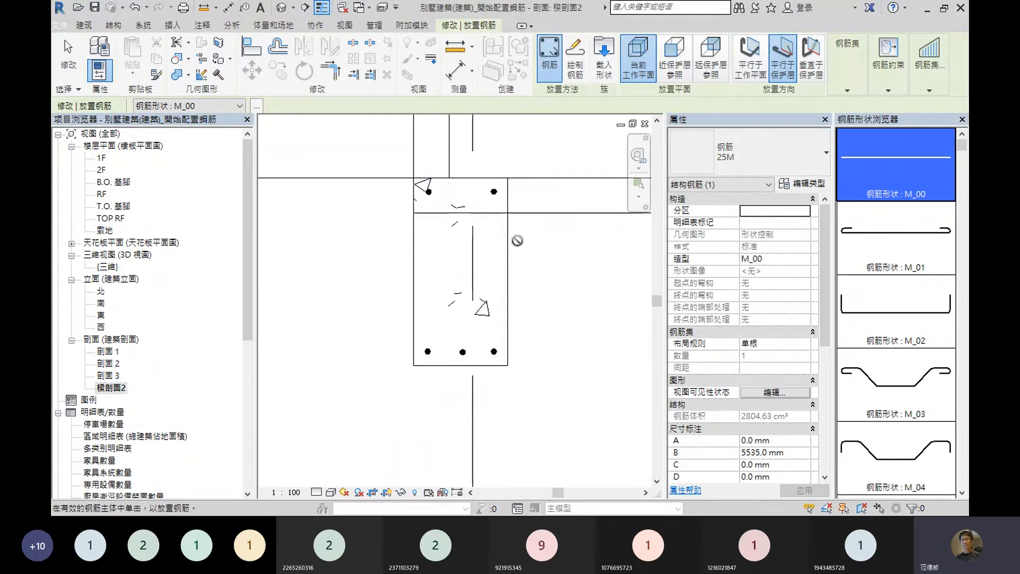
pyautogui.scroll(1, 451, 244)
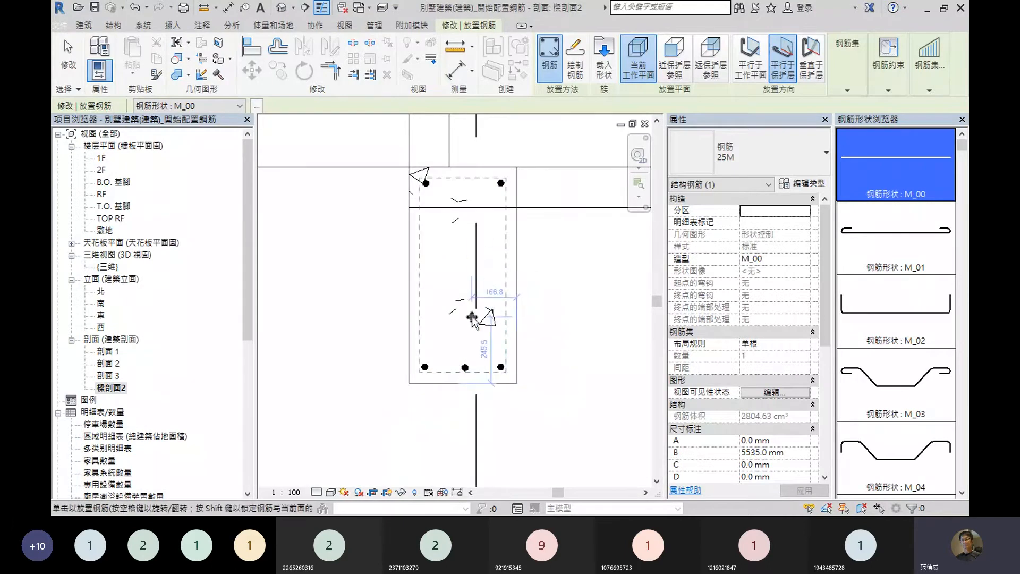
pyautogui.scroll(1, 557, 340)
pyautogui.moveTo(578, 303); pyautogui.dragTo(572, 353, button='middle')
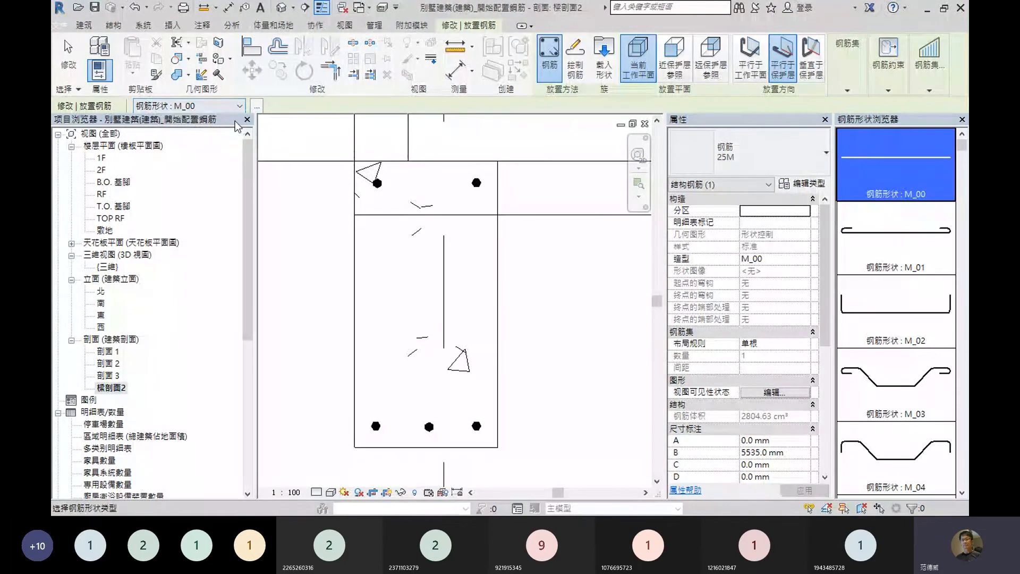
pyautogui.click(171, 27)
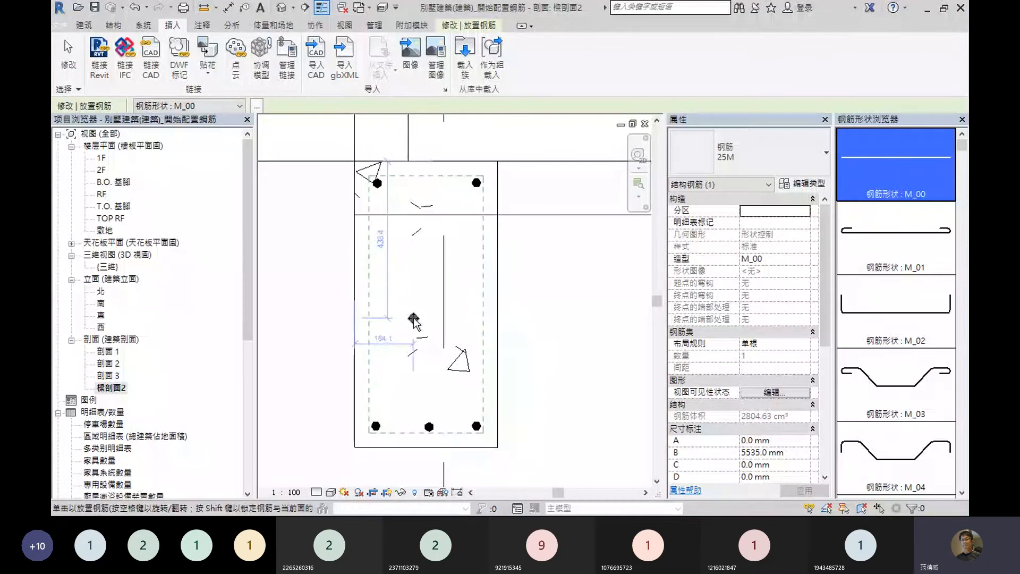
pyautogui.moveTo(330, 327); pyautogui.dragTo(351, 310, button='middle')
pyautogui.scroll(-1, 351, 310)
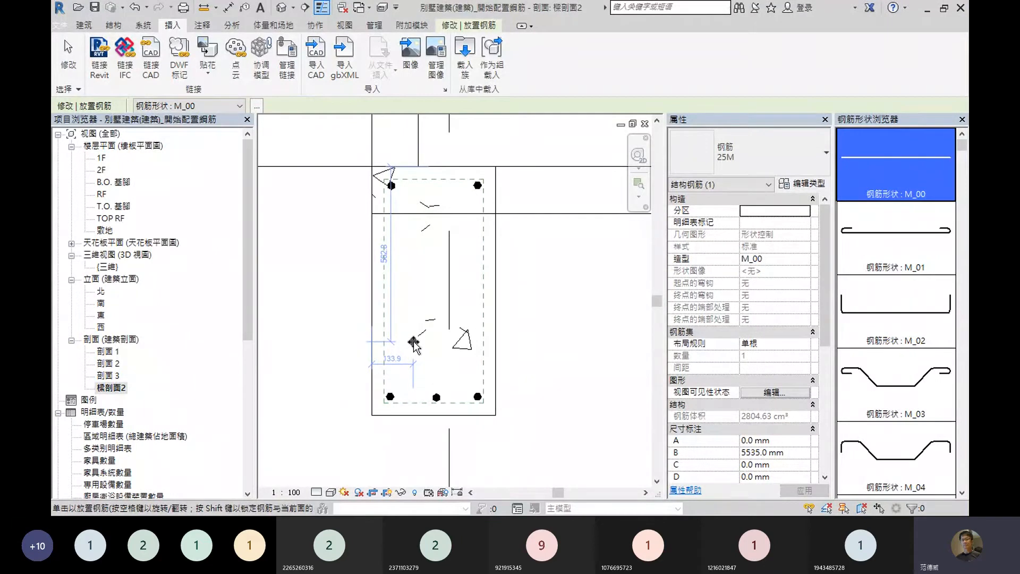
pyautogui.scroll(1, 414, 346)
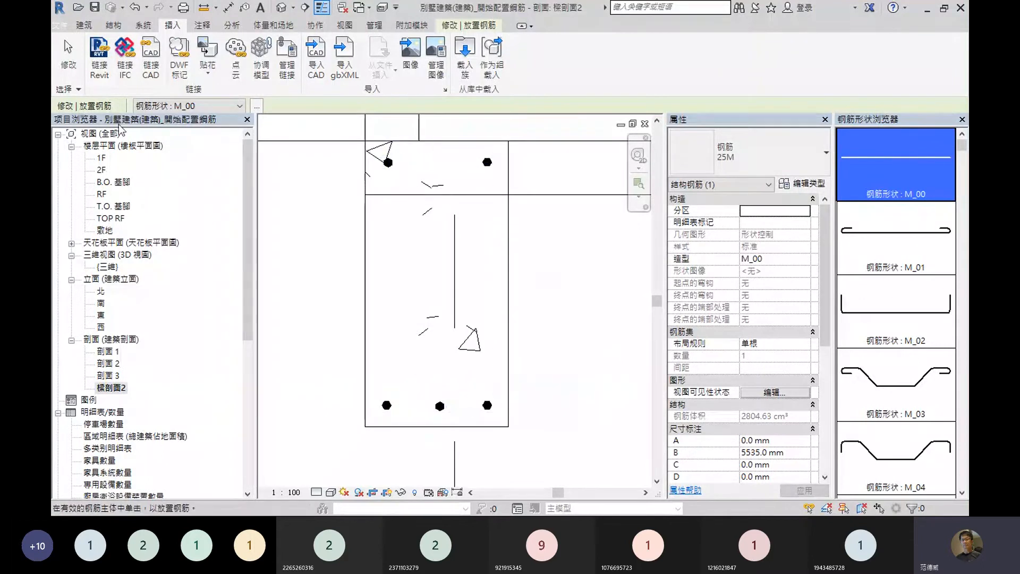
pyautogui.click(68, 53)
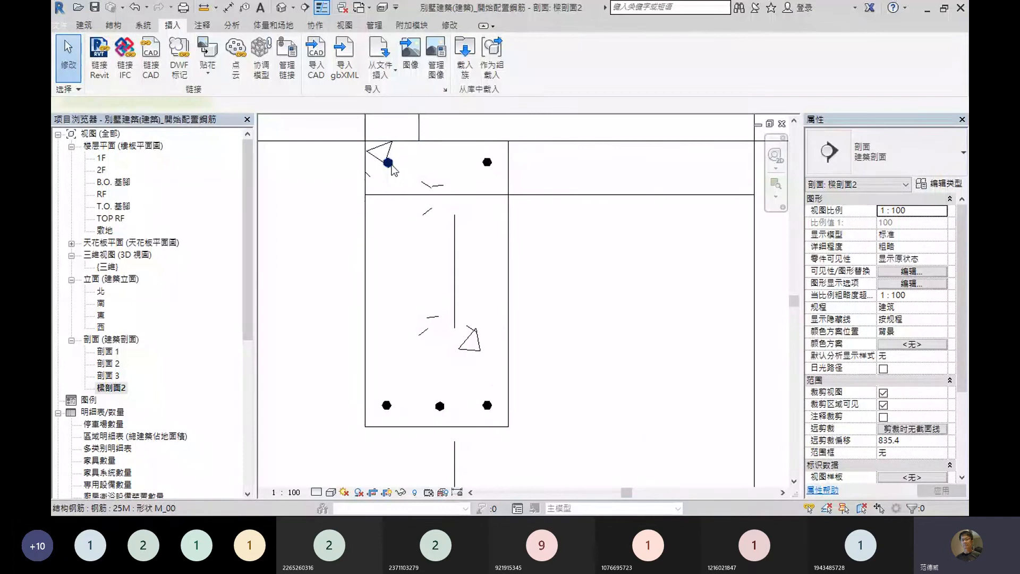
pyautogui.click(388, 163)
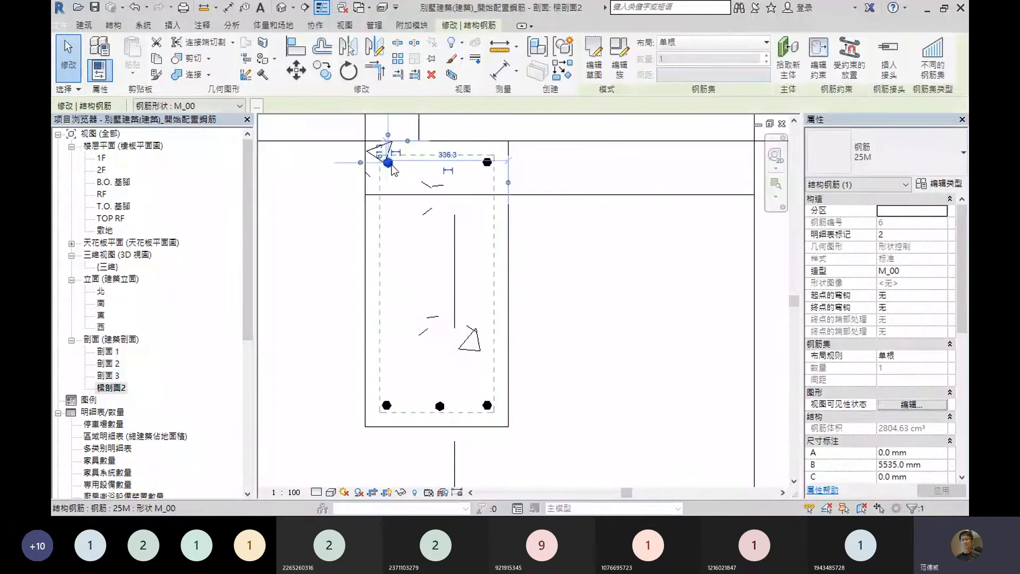
pyautogui.keyDown('ctrl'); pyautogui.click(487, 164); pyautogui.keyUp('ctrl')
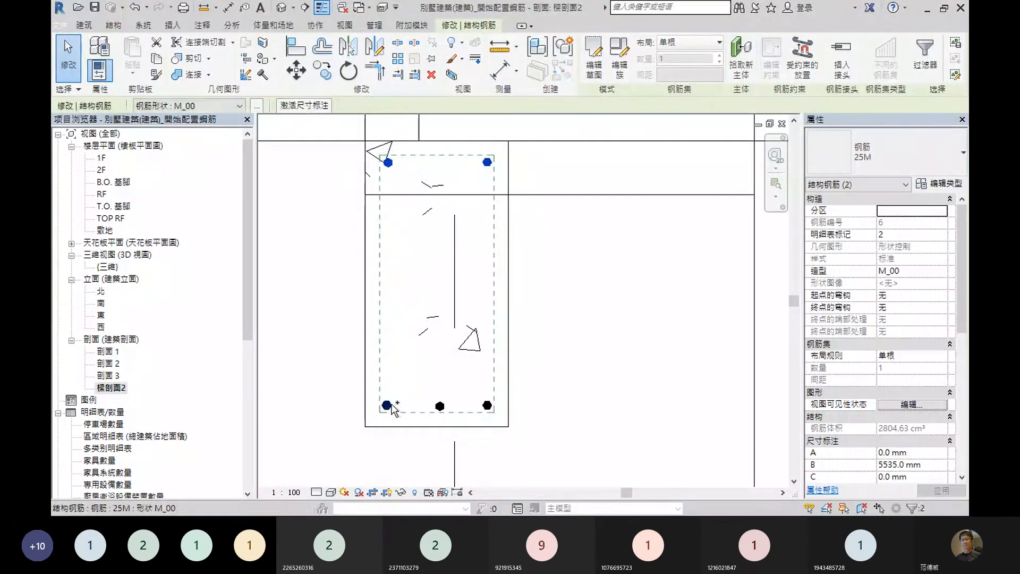
pyautogui.keyDown('ctrl'); pyautogui.click(387, 406); pyautogui.keyUp('ctrl')
pyautogui.keyDown('ctrl'); pyautogui.click(441, 408); pyautogui.keyUp('ctrl')
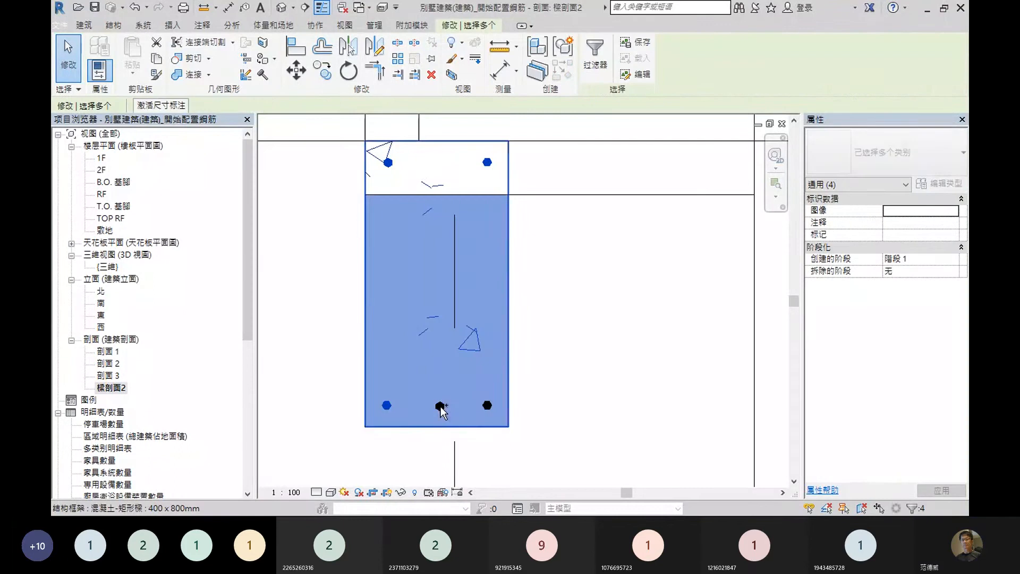
pyautogui.click(560, 394)
# - Select all five bars in the beam section, filter the selection to structural rebar, and keep the bar type at 25M
pyautogui.moveTo(330, 454); pyautogui.dragTo(547, 146)
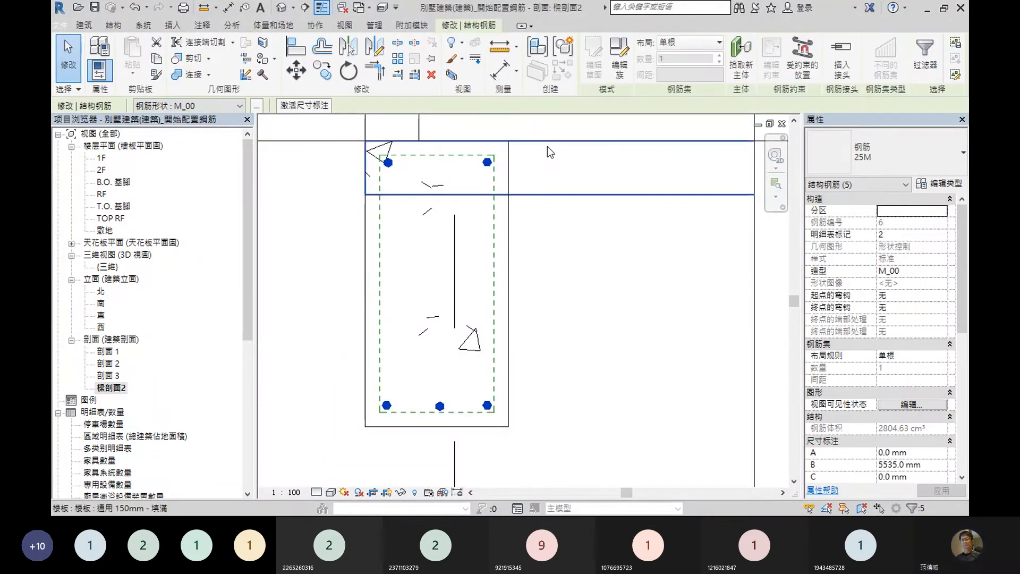
pyautogui.click(927, 65)
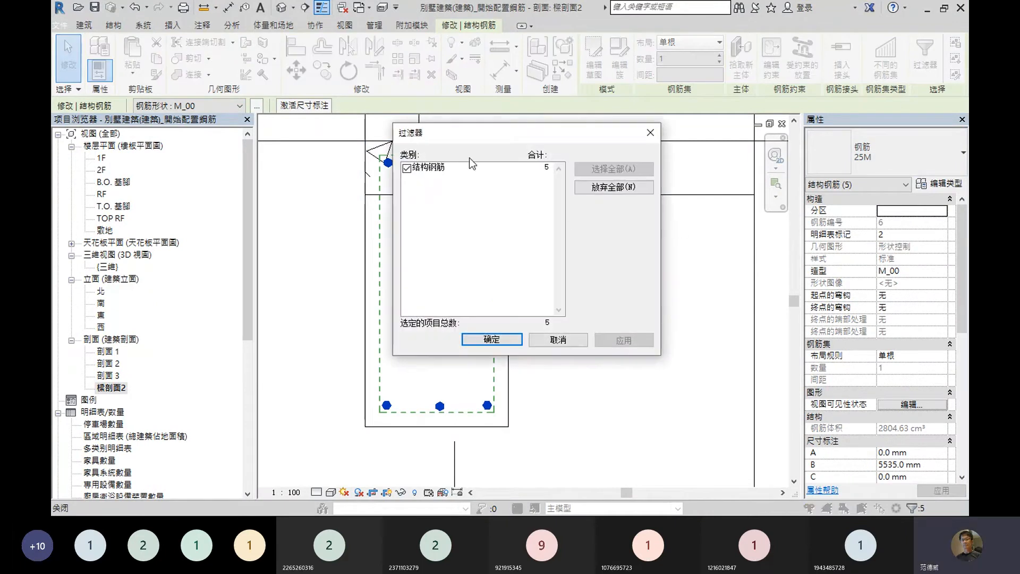
pyautogui.click(484, 341)
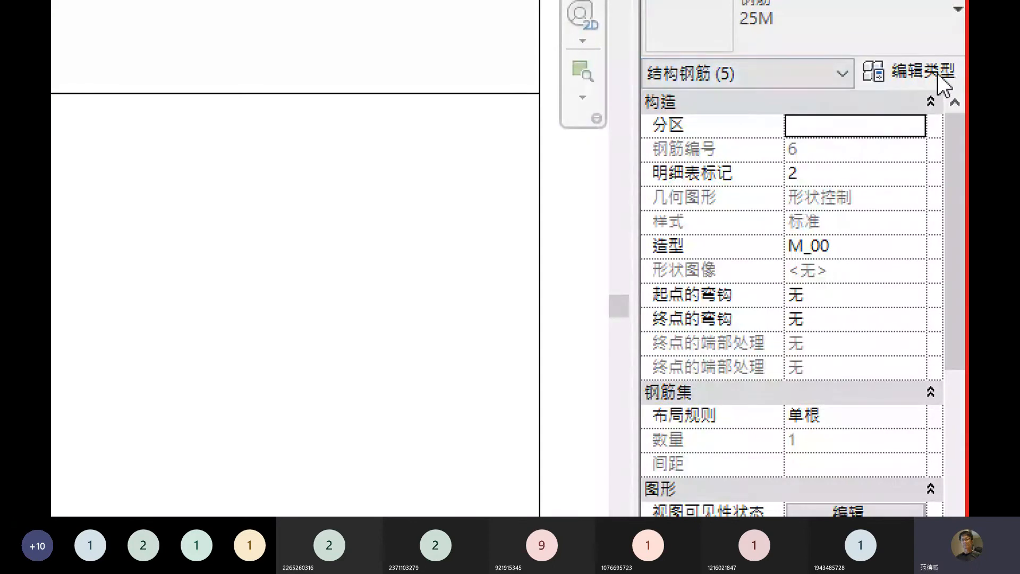
pyautogui.click(947, 14)
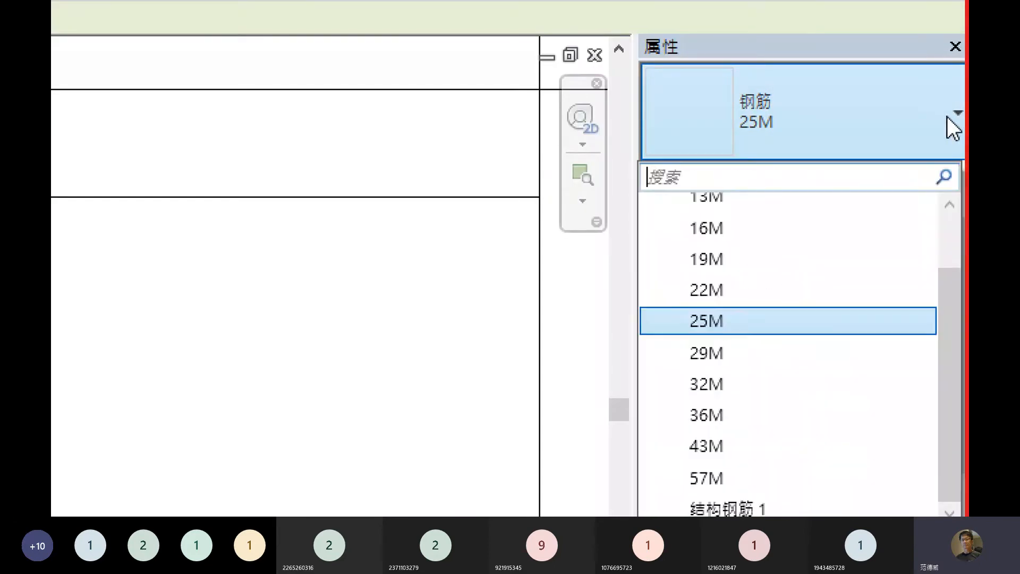
pyautogui.click(691, 319)
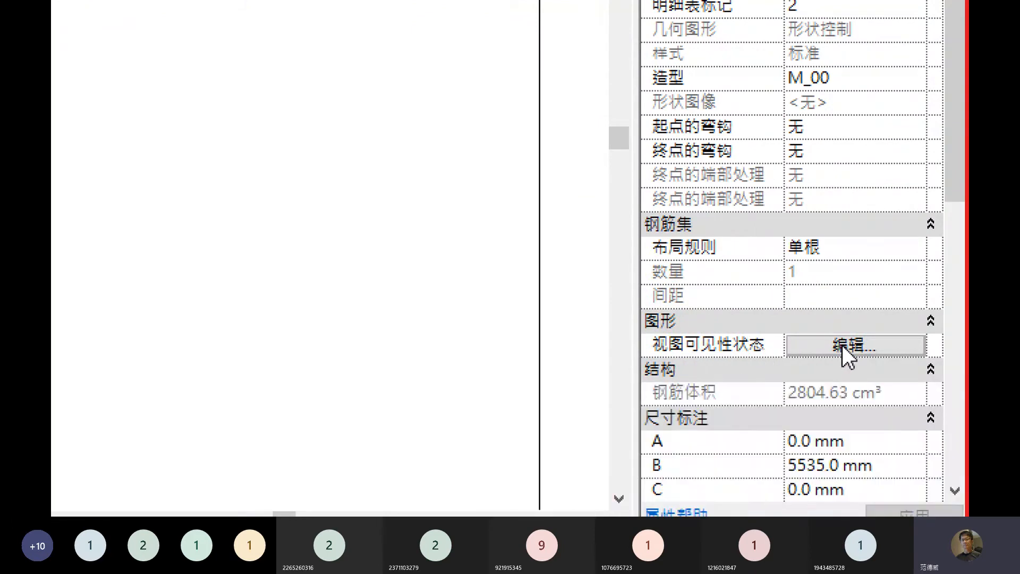
# - Set the selected bars' view visibility to unobscured and viewed as solid in the {三维} view
pyautogui.click(843, 345)
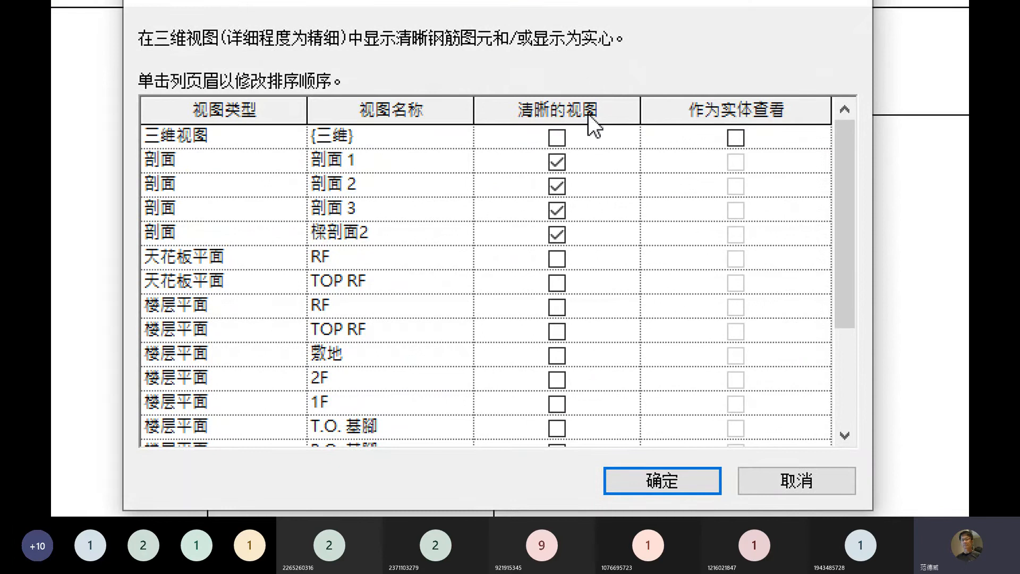
pyautogui.click(557, 138)
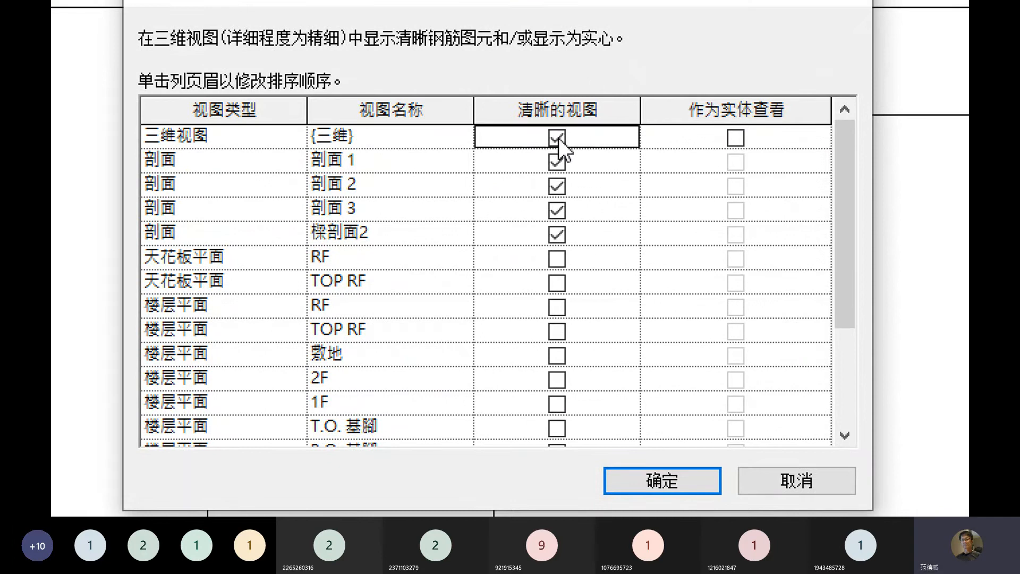
pyautogui.click(735, 138)
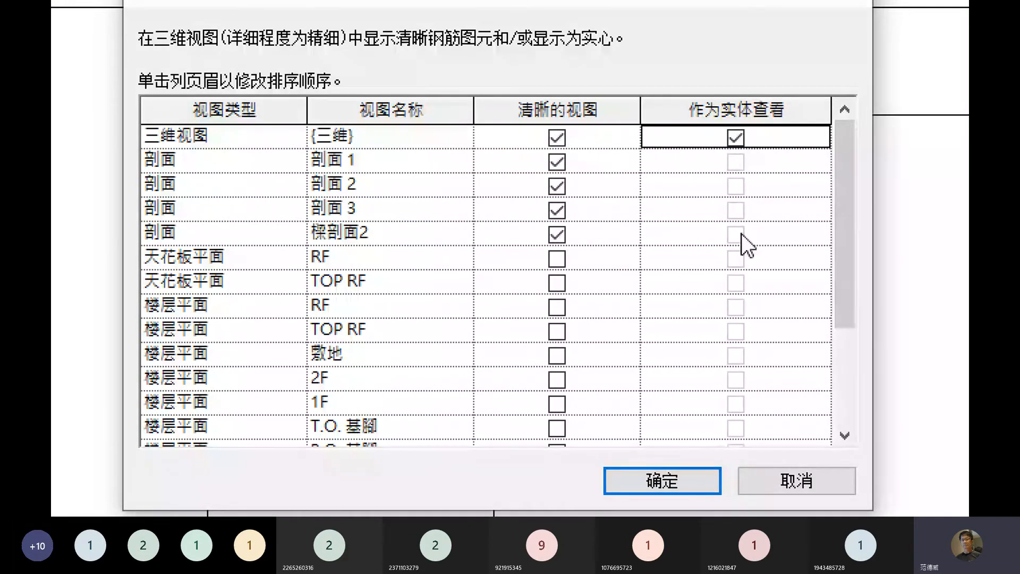
pyautogui.click(681, 477)
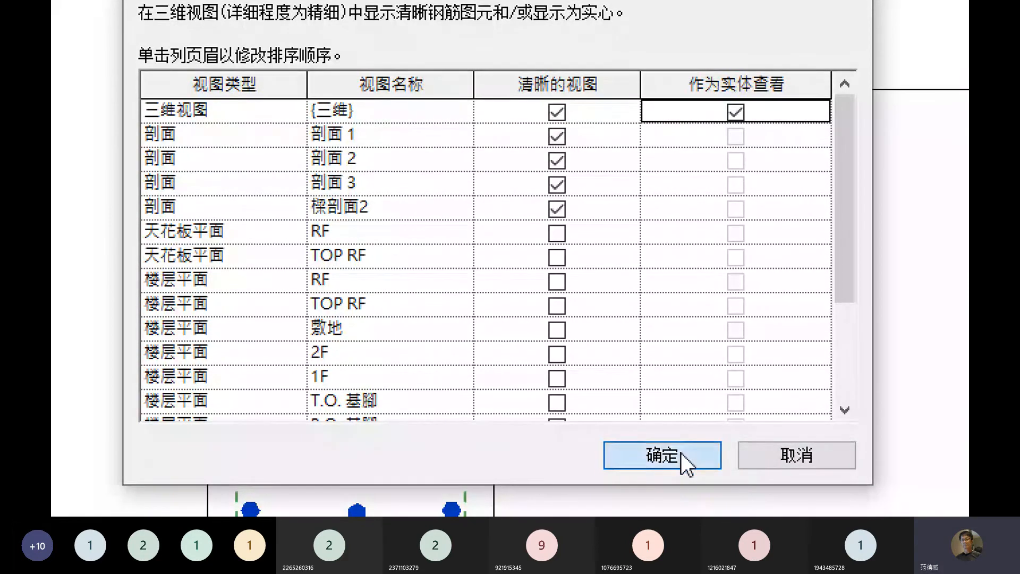
# - Open the {三维} view and examine how the selected bars run through the beam between the two columns
pyautogui.scroll(-5, 681, 452)
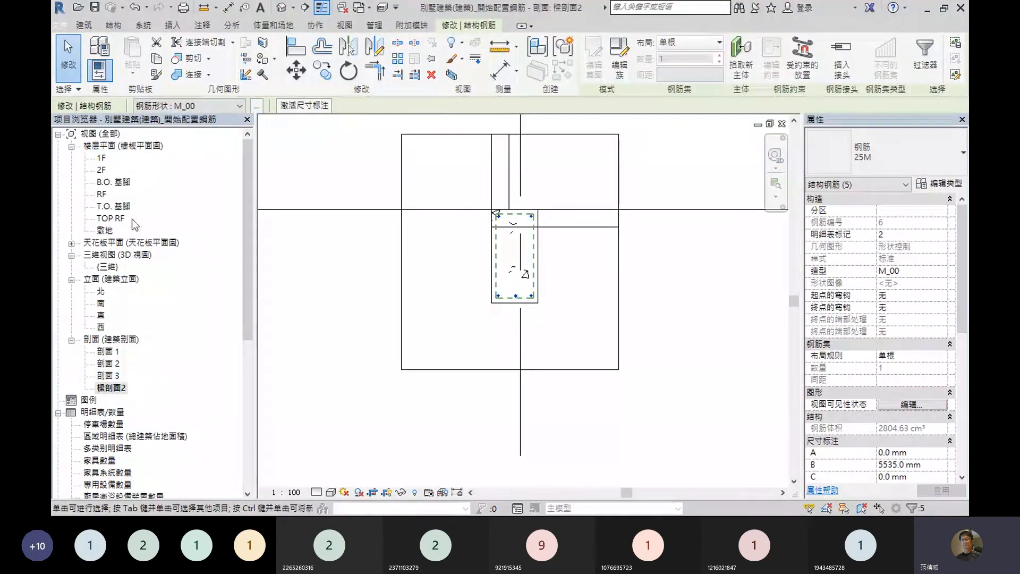
pyautogui.doubleClick(107, 266)
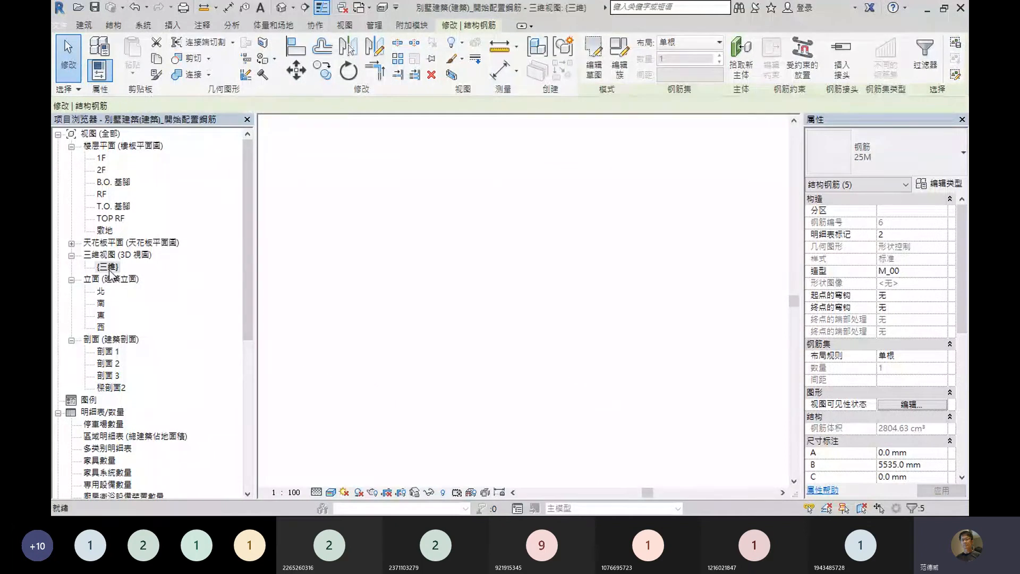
pyautogui.scroll(1, 505, 371)
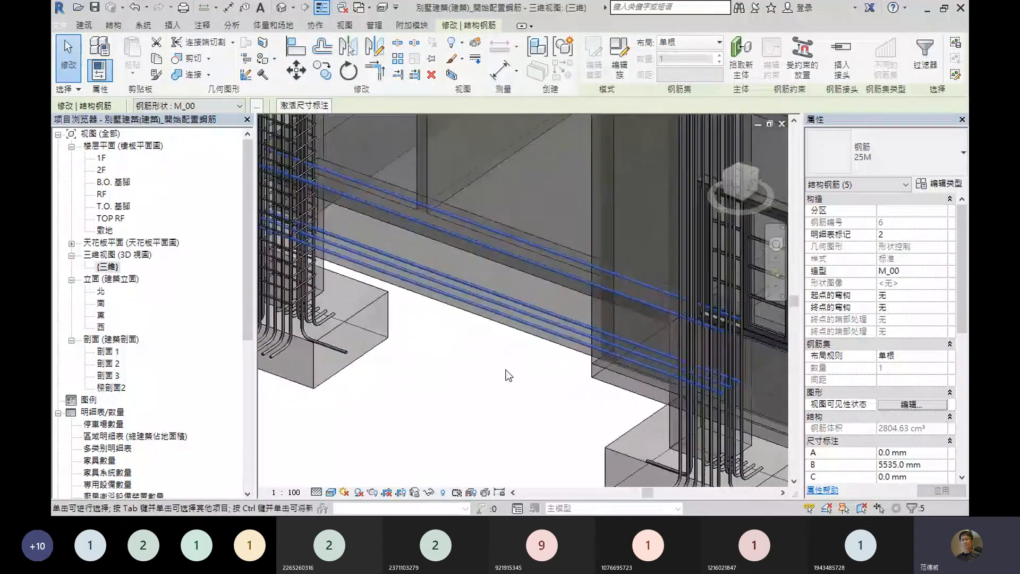
pyautogui.keyDown('shift'); pyautogui.moveTo(506, 371); pyautogui.dragTo(518, 316, button='middle'); pyautogui.keyUp('shift')
pyautogui.scroll(-1, 492, 373)
pyautogui.scroll(1, 493, 309)
pyautogui.scroll(1, 518, 316)
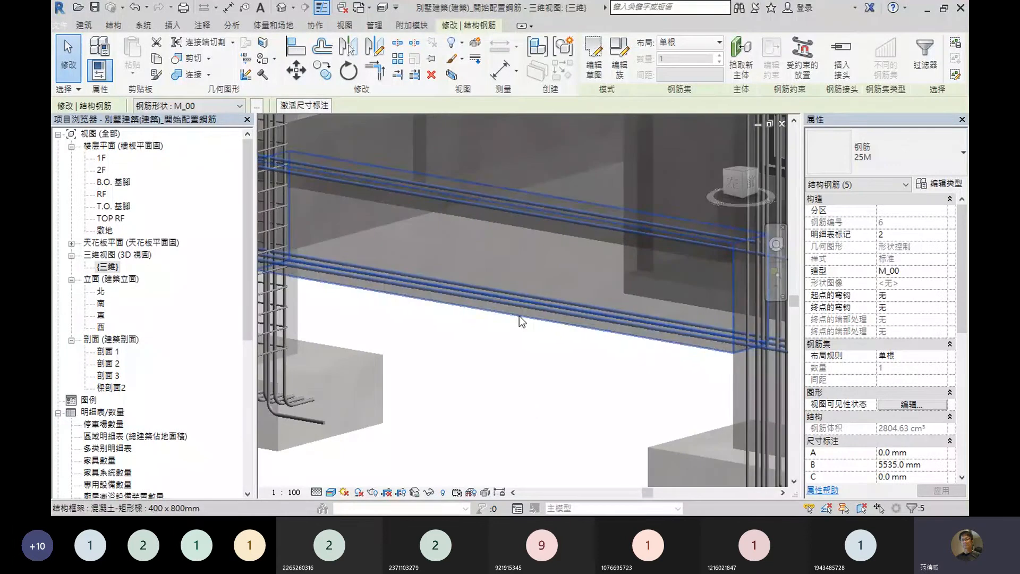
pyautogui.scroll(-1, 501, 403)
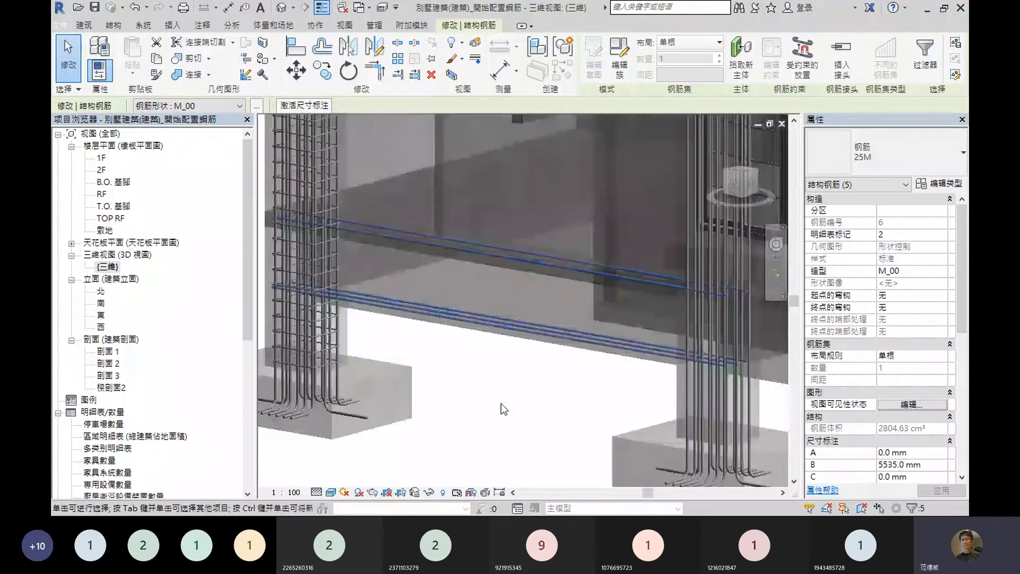
pyautogui.keyDown('shift'); pyautogui.moveTo(507, 404); pyautogui.dragTo(502, 394, button='middle'); pyautogui.keyUp('shift')
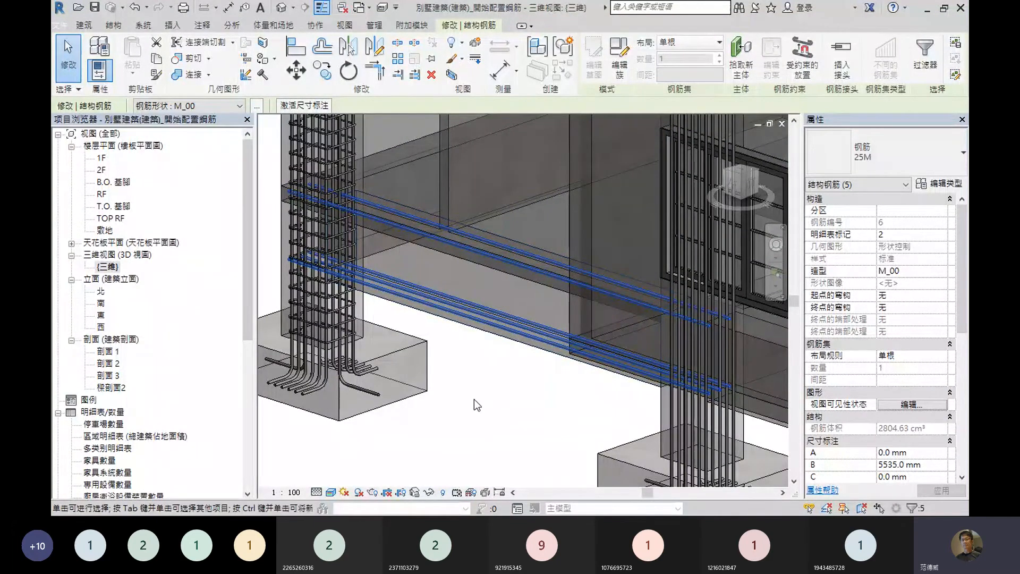
# - Inspect up close where the beam bars' ends meet the column's vertical bars and ties
pyautogui.keyDown('shift'); pyautogui.moveTo(383, 406); pyautogui.dragTo(610, 363, button='middle'); pyautogui.keyUp('shift')
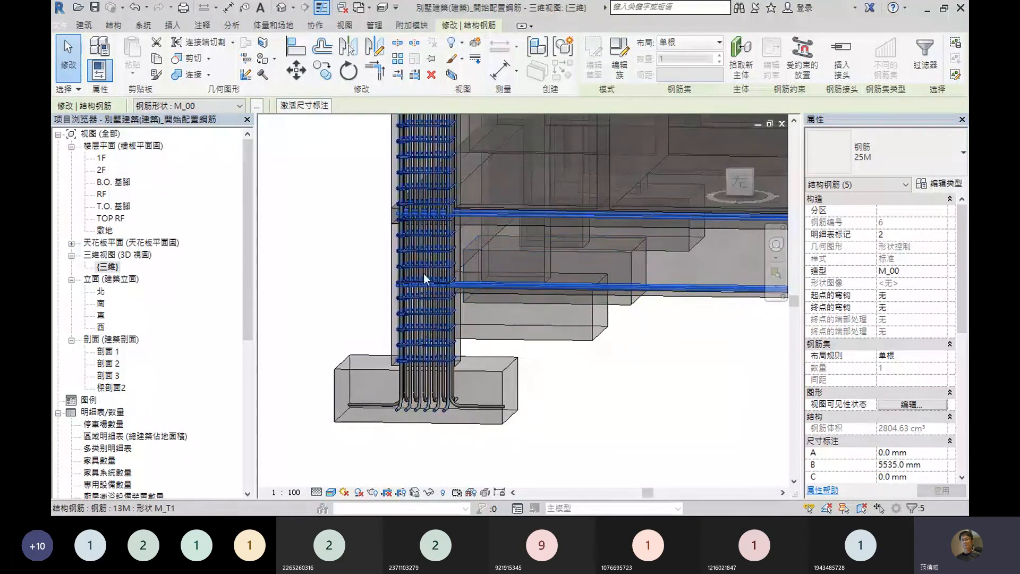
pyautogui.keyDown('shift'); pyautogui.moveTo(485, 346); pyautogui.dragTo(462, 243, button='middle'); pyautogui.keyUp('shift')
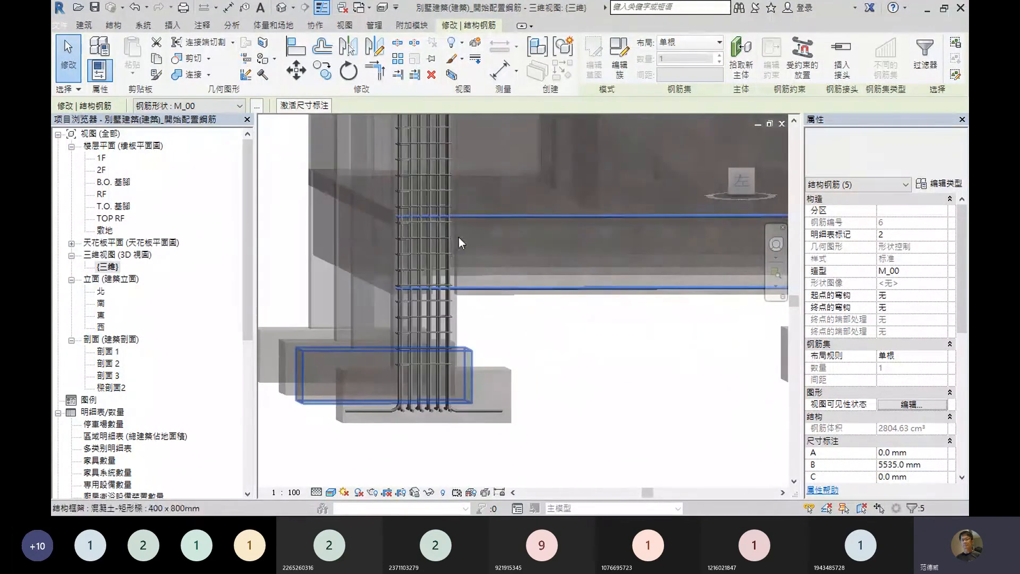
pyautogui.click(427, 254)
pyautogui.scroll(3, 429, 251)
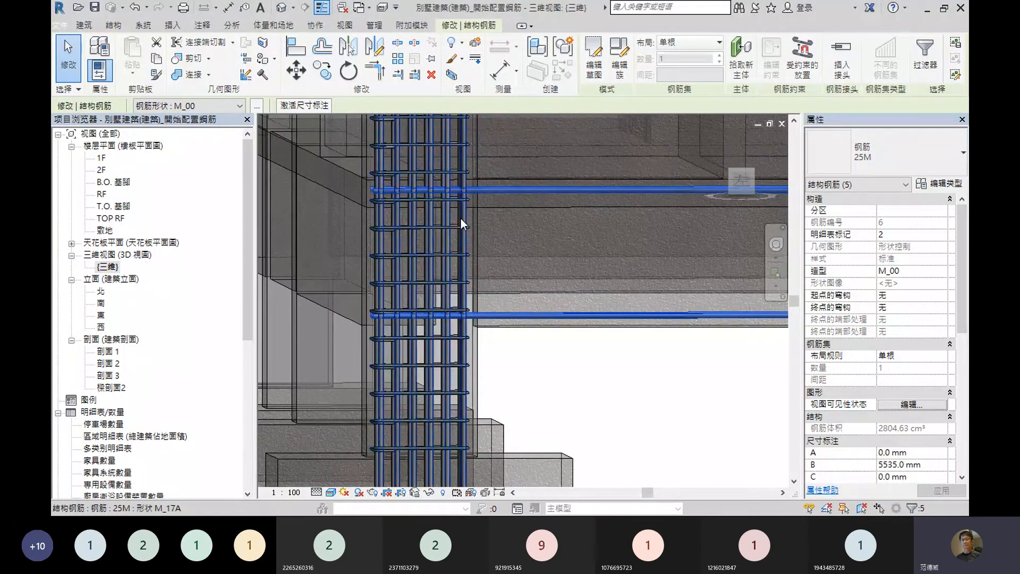
pyautogui.keyDown('shift'); pyautogui.moveTo(460, 218); pyautogui.dragTo(408, 191, button='middle'); pyautogui.keyUp('shift')
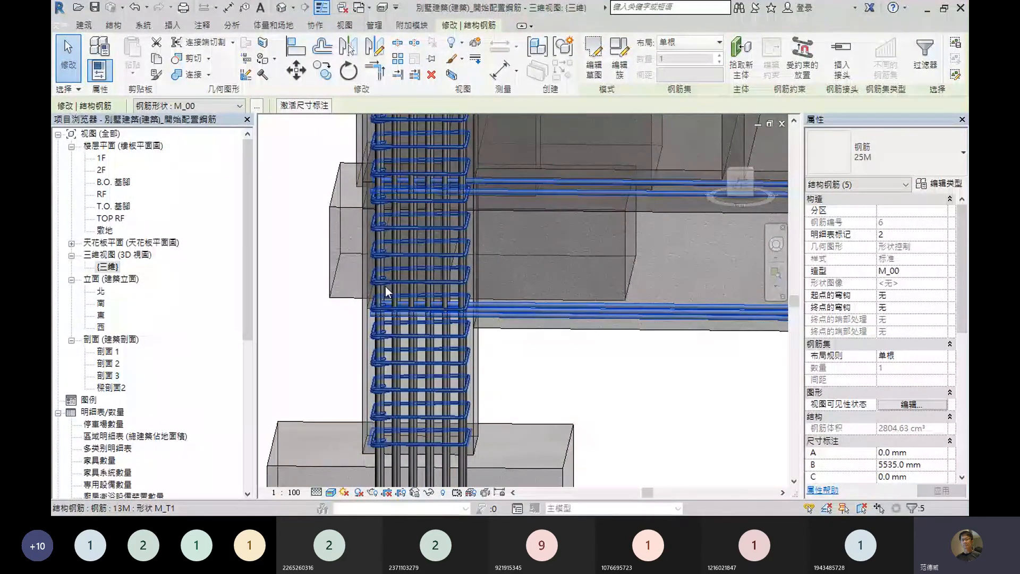
# - Examine the reinforced beam together with the columns and footings at both of its ends
pyautogui.scroll(-1, 549, 340)
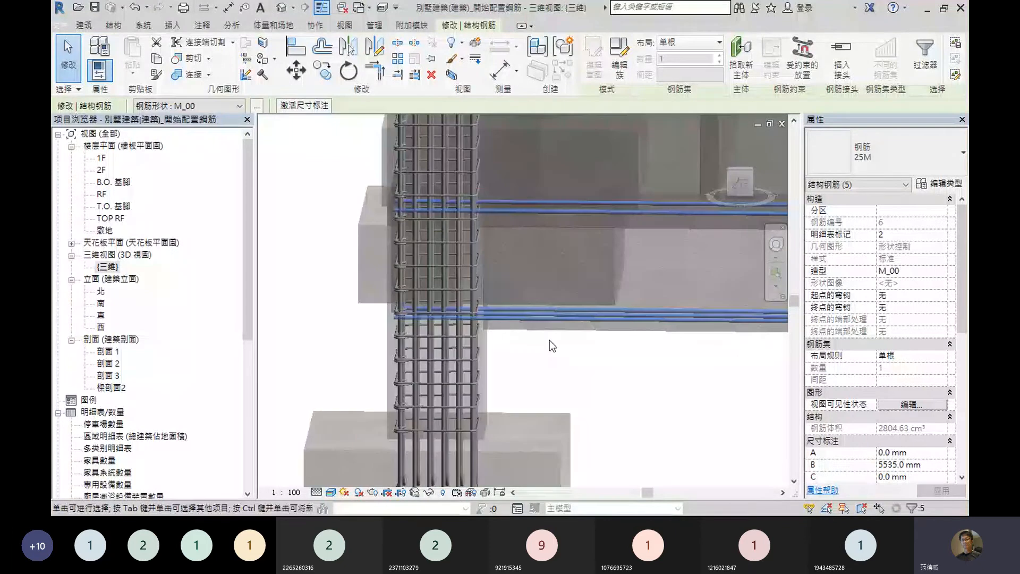
pyautogui.scroll(-2, 549, 340)
pyautogui.moveTo(617, 391); pyautogui.dragTo(489, 310, button='middle')
pyautogui.scroll(1, 578, 371)
pyautogui.scroll(-2, 516, 345)
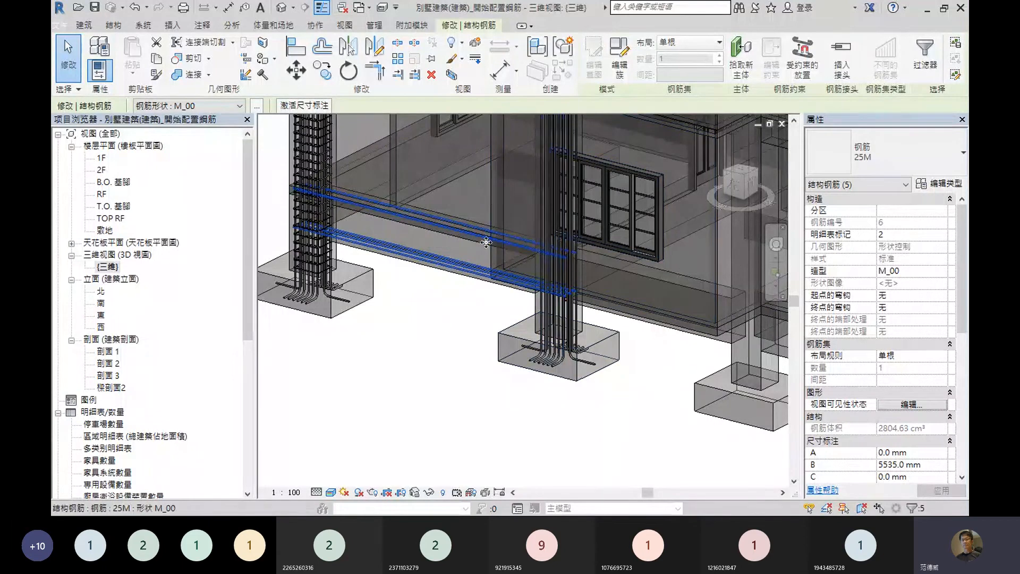
pyautogui.scroll(1, 486, 240)
pyautogui.keyDown('shift'); pyautogui.moveTo(486, 240); pyautogui.dragTo(502, 361, button='middle'); pyautogui.keyUp('shift')
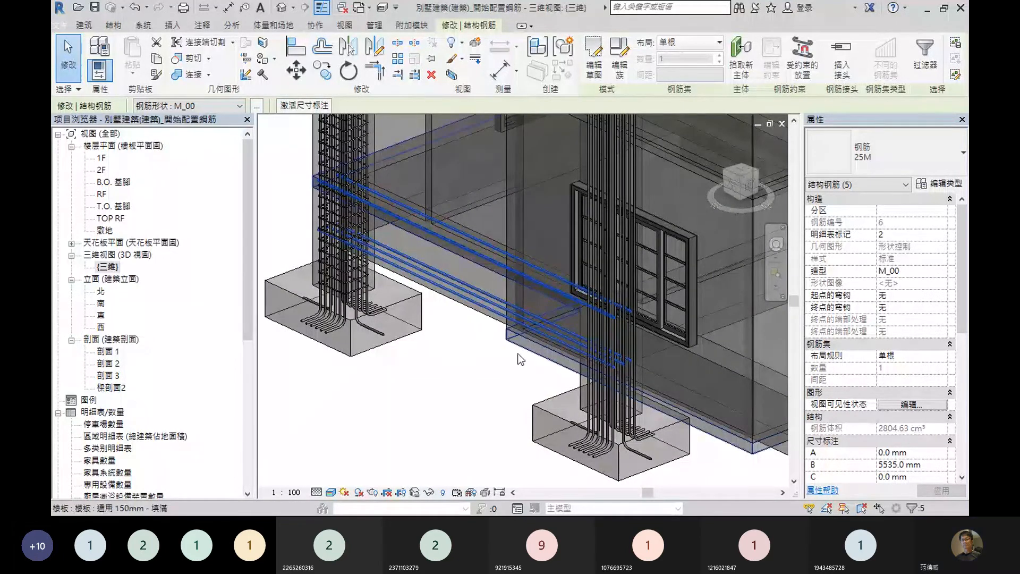
# - Examine the selected 25M beam bars from slightly different angles and distances, including where they pass through both columns' reinforcement
pyautogui.moveTo(507, 371)
pyautogui.keyDown('shift'); pyautogui.mouseDown(button='middle')
pyautogui.moveTo(522, 392)
pyautogui.moveTo(512, 386)
pyautogui.mouseUp(button='middle'); pyautogui.keyUp('shift')
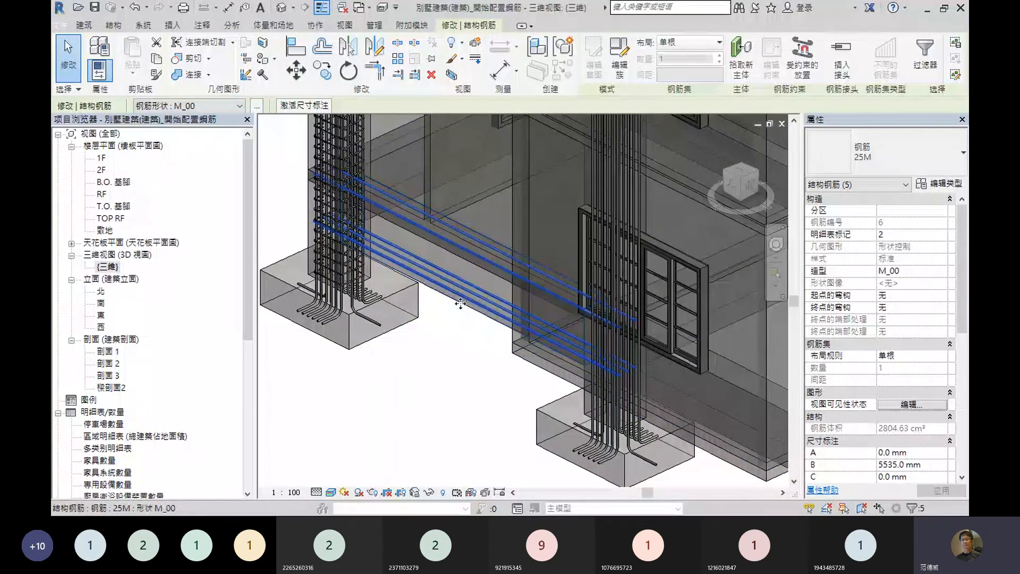
pyautogui.keyDown('shift'); pyautogui.moveTo(455, 378); pyautogui.dragTo(500, 358, button='middle'); pyautogui.keyUp('shift')
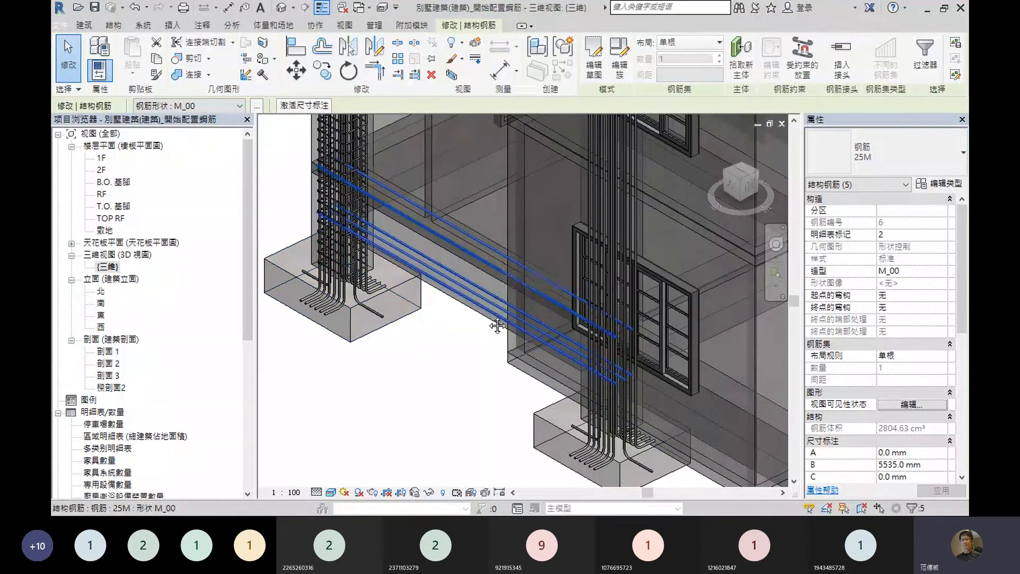
pyautogui.scroll(3, 487, 281)
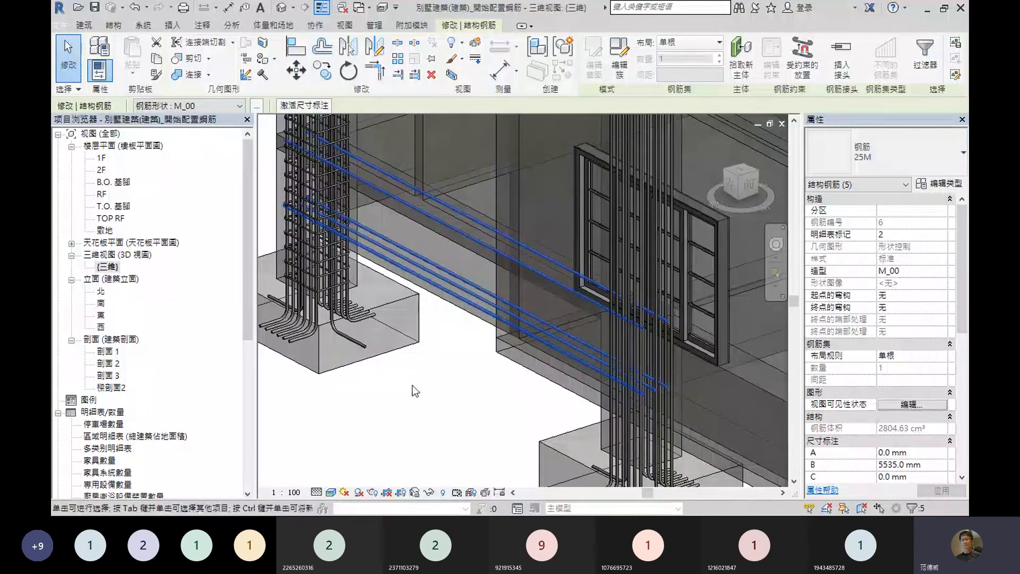
pyautogui.moveTo(438, 406)
pyautogui.keyDown('shift'); pyautogui.mouseDown(button='middle')
pyautogui.moveTo(455, 424)
pyautogui.moveTo(451, 398)
pyautogui.mouseUp(button='middle'); pyautogui.keyUp('shift')
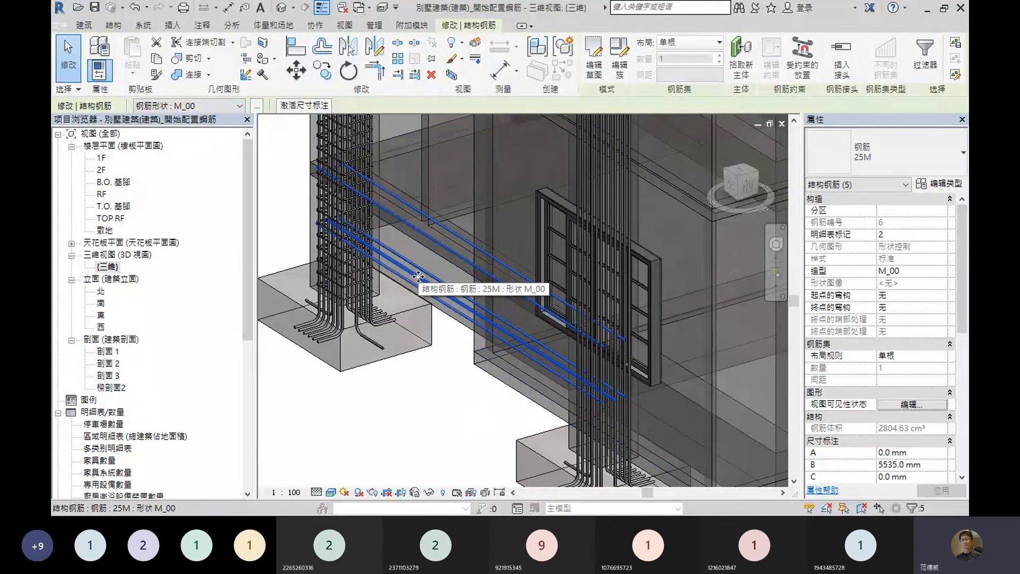
pyautogui.scroll(-2, 424, 407)
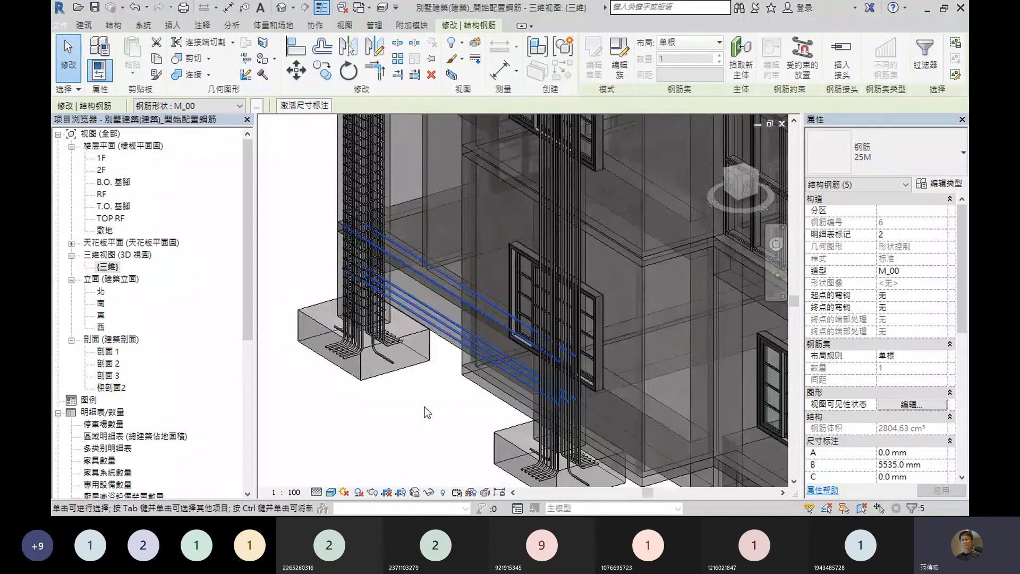
pyautogui.scroll(3, 426, 413)
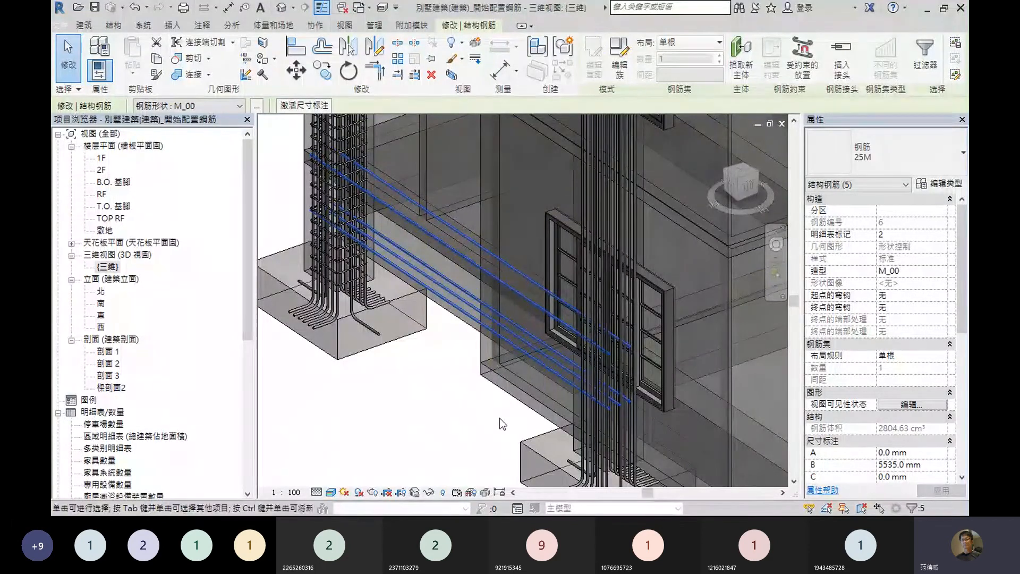
pyautogui.moveTo(466, 419)
pyautogui.keyDown('shift'); pyautogui.mouseDown(button='middle')
pyautogui.moveTo(480, 425)
pyautogui.moveTo(470, 424)
pyautogui.mouseUp(button='middle'); pyautogui.keyUp('shift')
pyautogui.scroll(2, 471, 424)
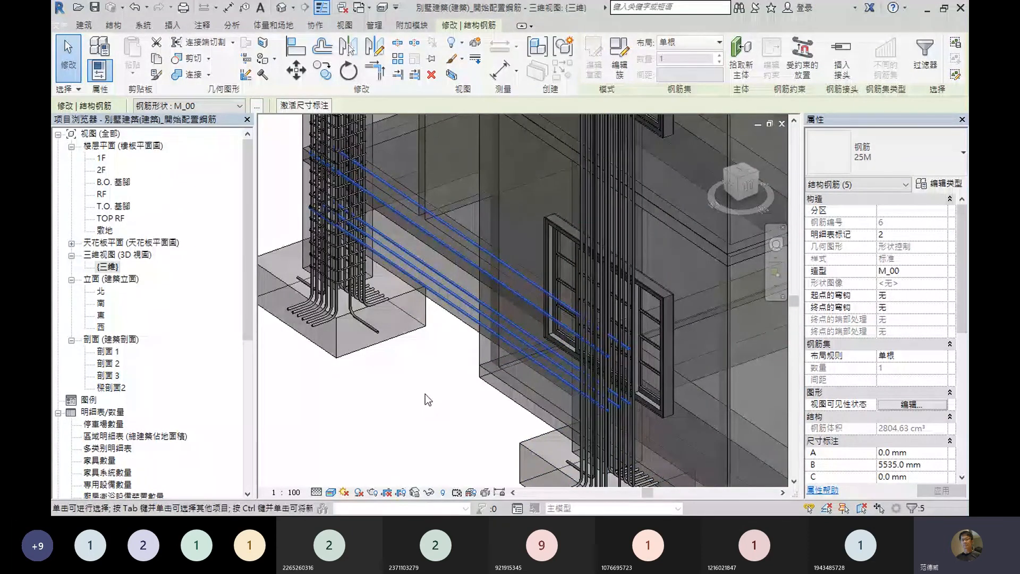
# - Switch to the Microsoft Teams meeting window and bring up its additional meeting actions, including the recording option
pyautogui.click(927, 10)
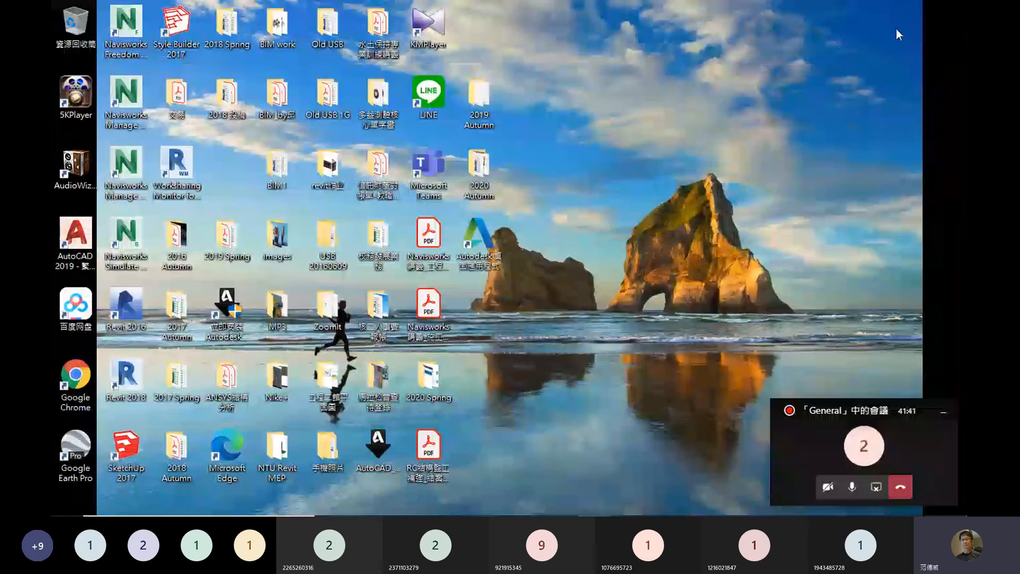
pyautogui.click(856, 448)
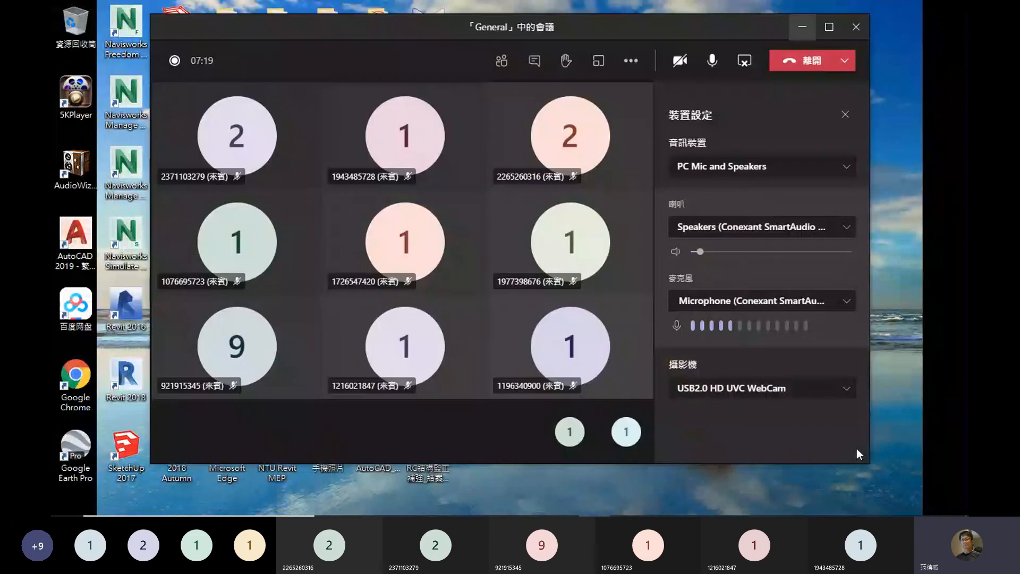
pyautogui.click(631, 60)
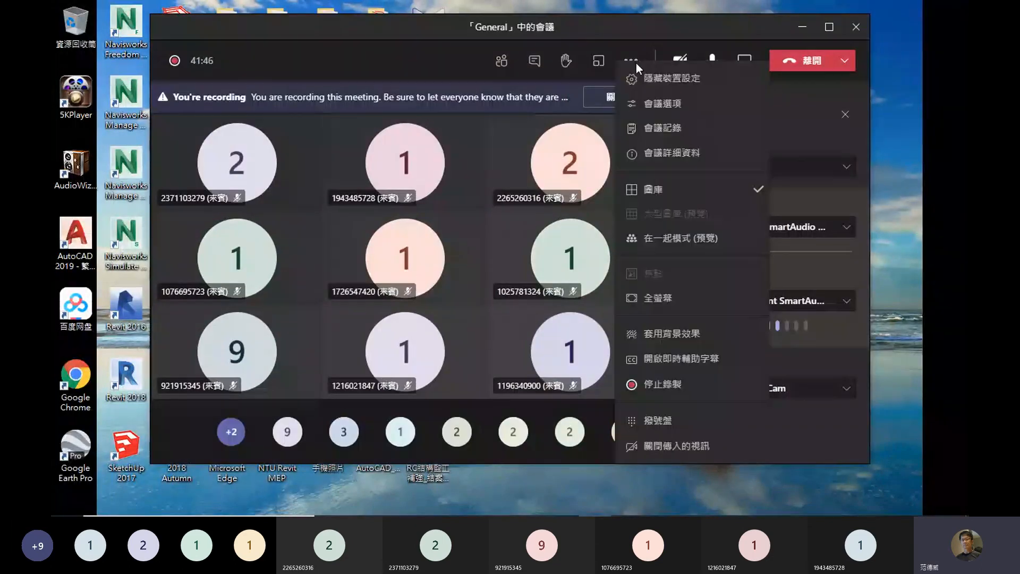